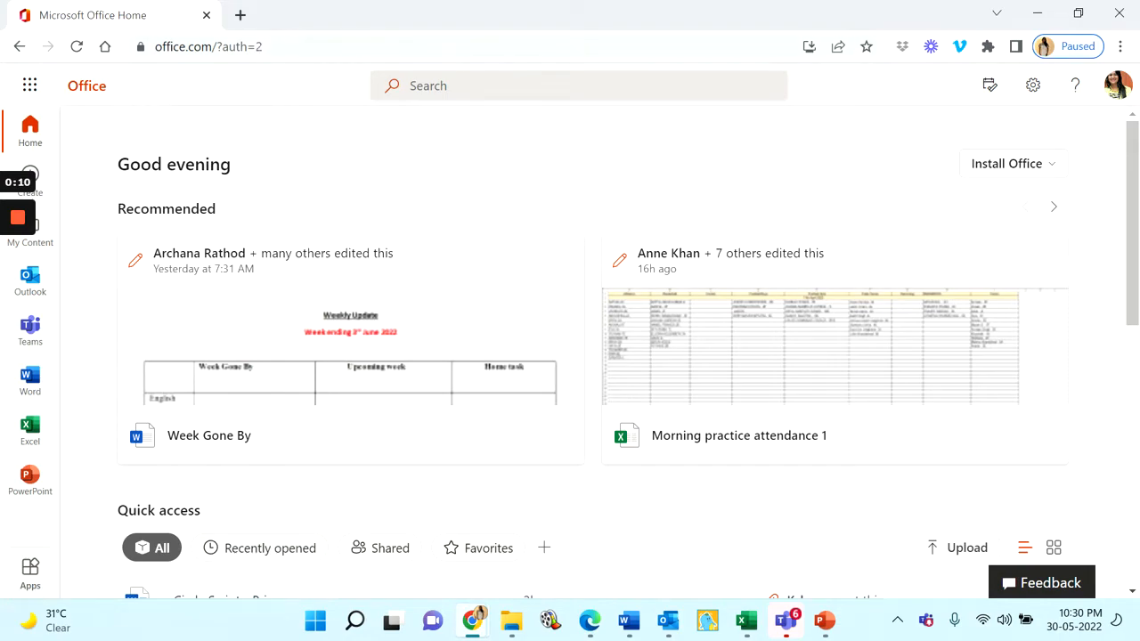
{"action": "left_click", "coordinate": [241, 15]}
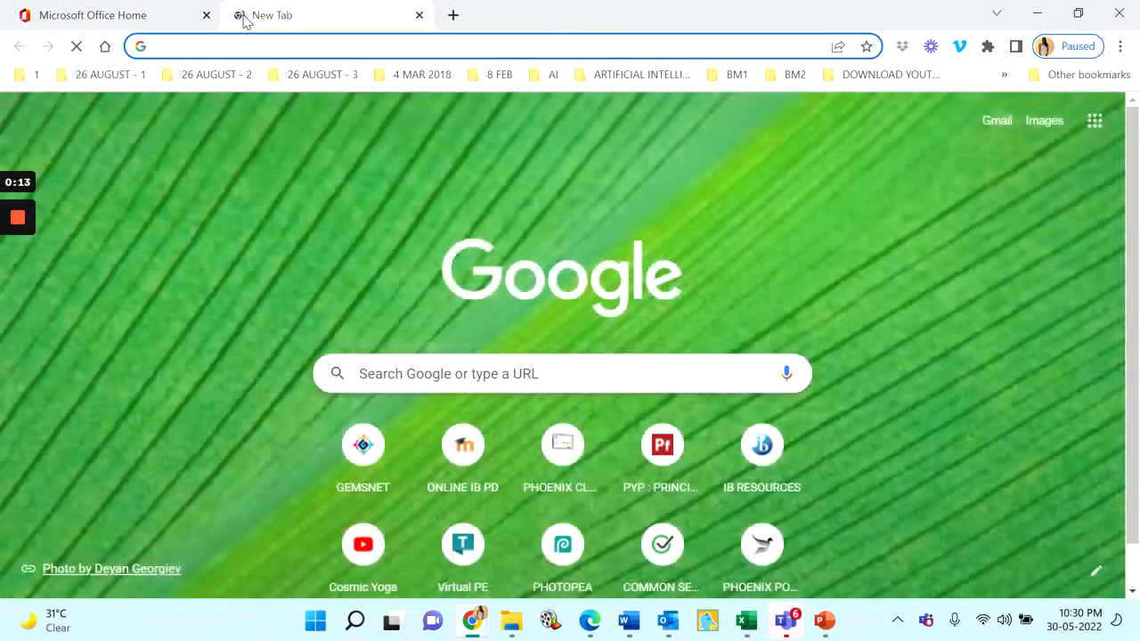
{"action": "type", "text": "WWW.O"}
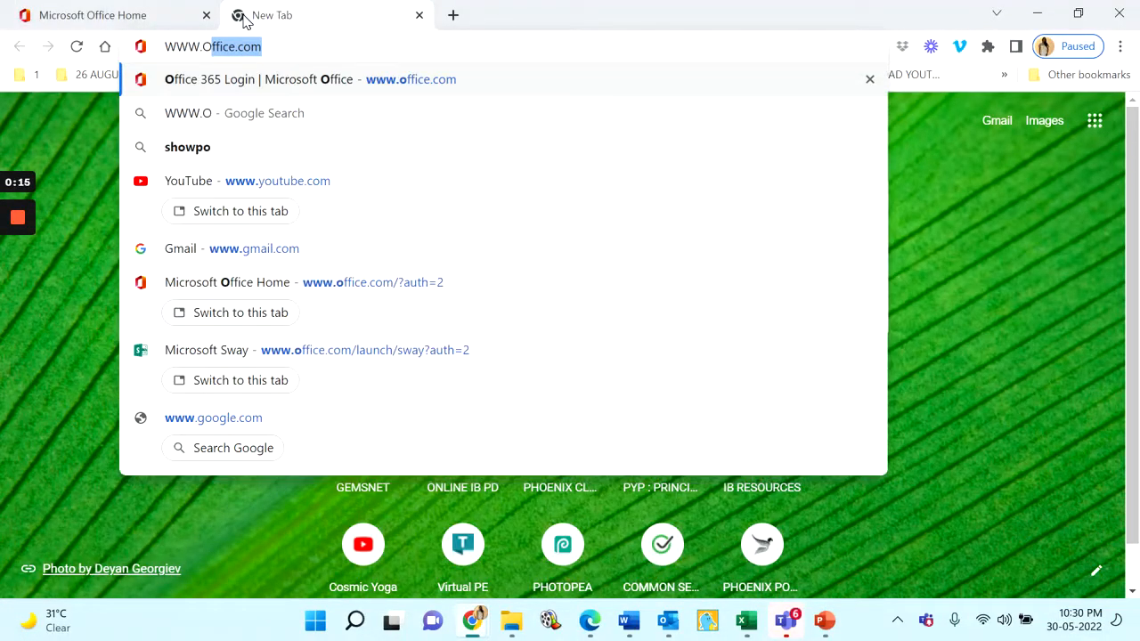
{"action": "type", "text": "FFICE.COM"}
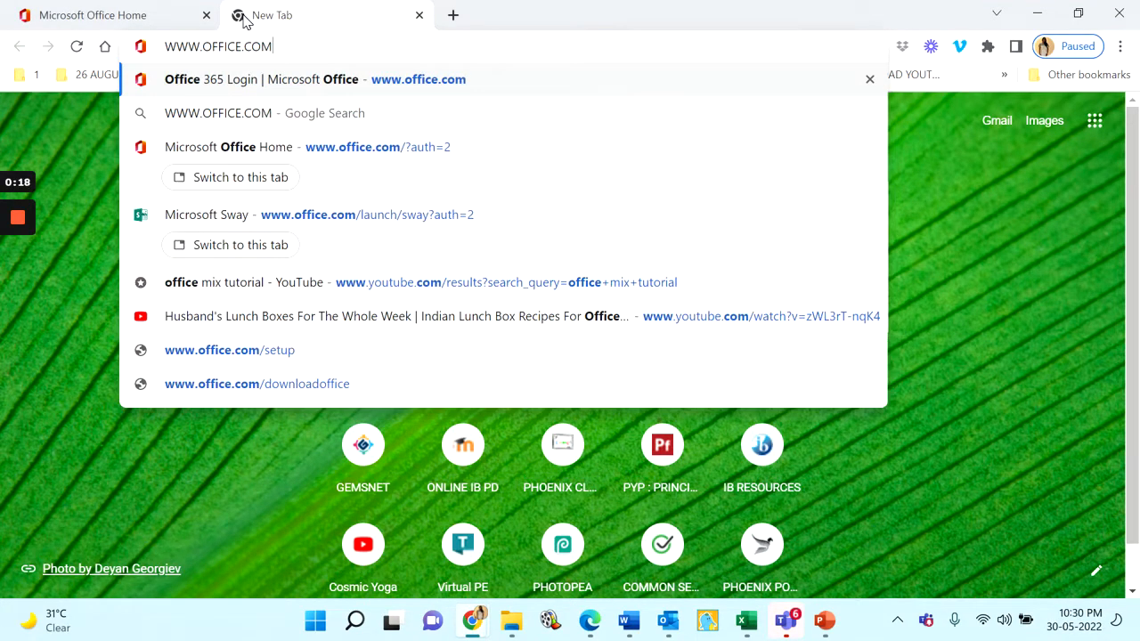
{"action": "key", "text": "Return"}
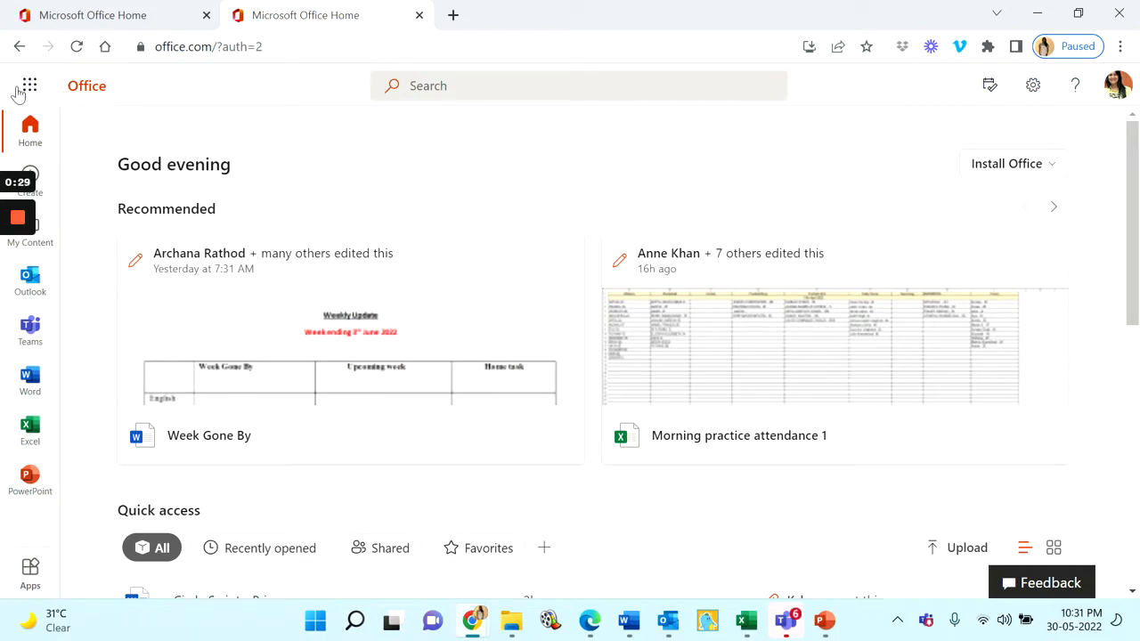
Step: Open Excel from the Office apps and create a new blank workbook
{"action": "left_click", "coordinate": [37, 95]}
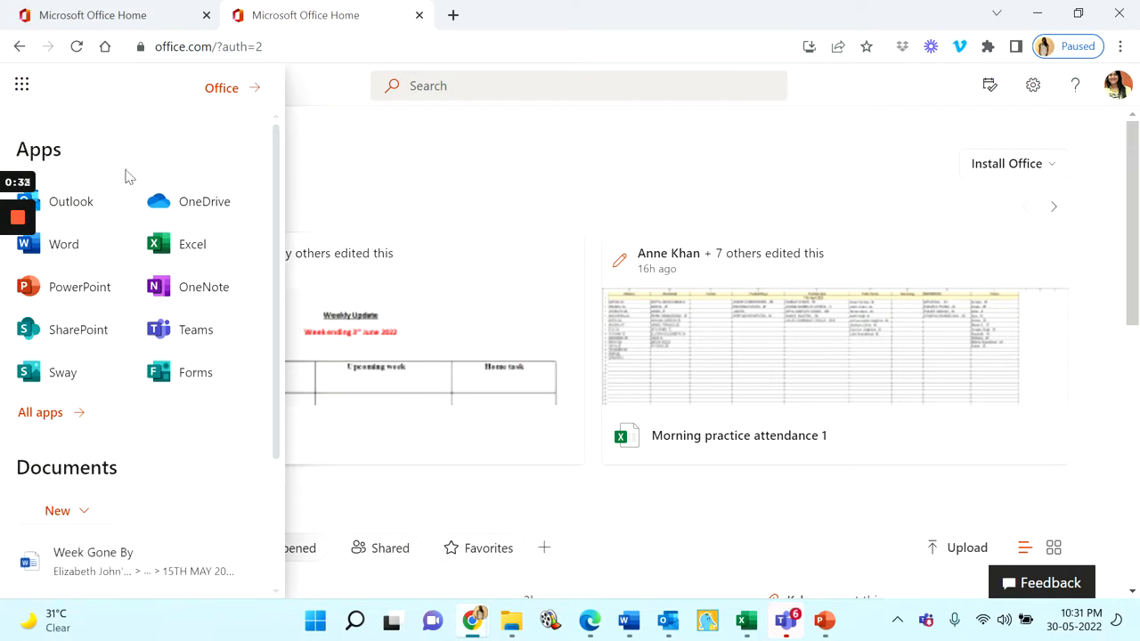
{"action": "left_click", "coordinate": [189, 248]}
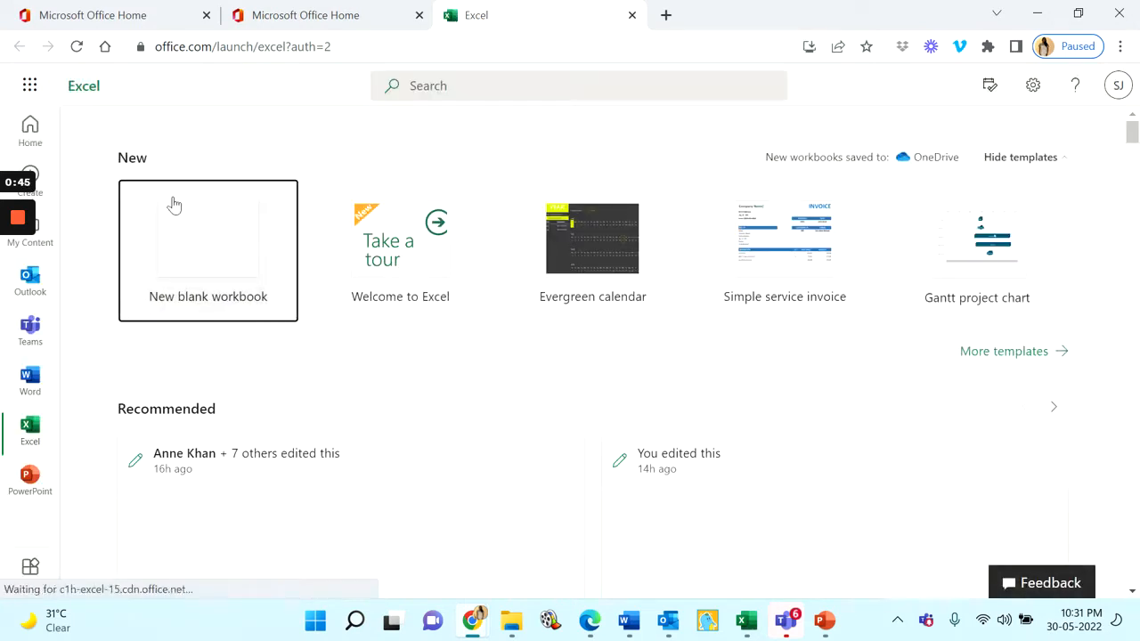
{"action": "left_click", "coordinate": [220, 259]}
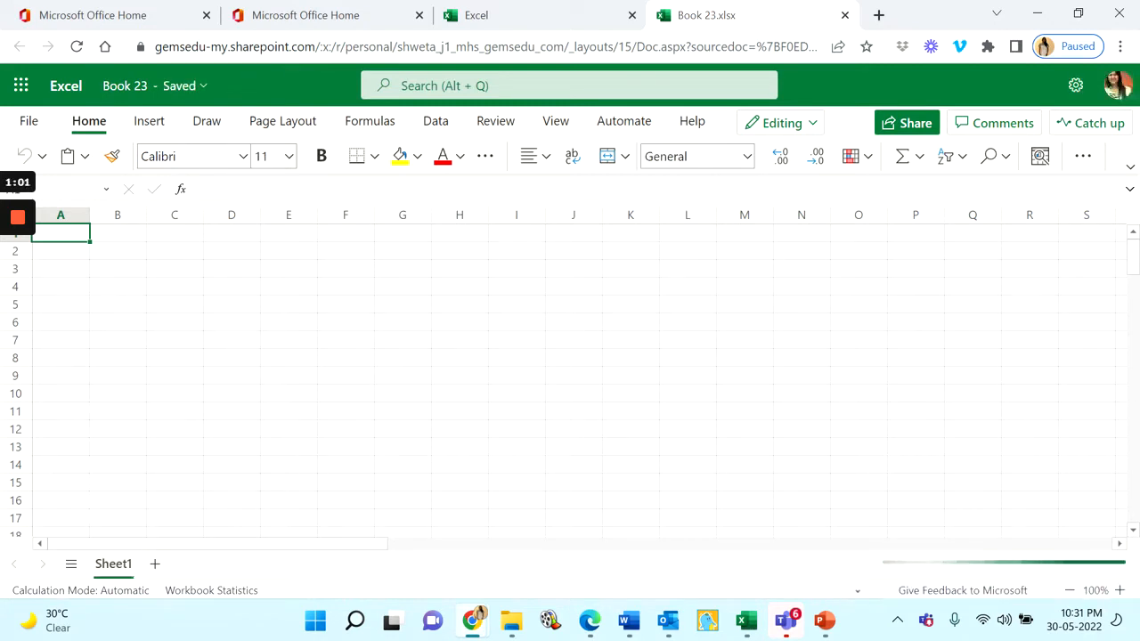
Step: Rename the workbook as Marksheet 4A
{"action": "left_click", "coordinate": [184, 89]}
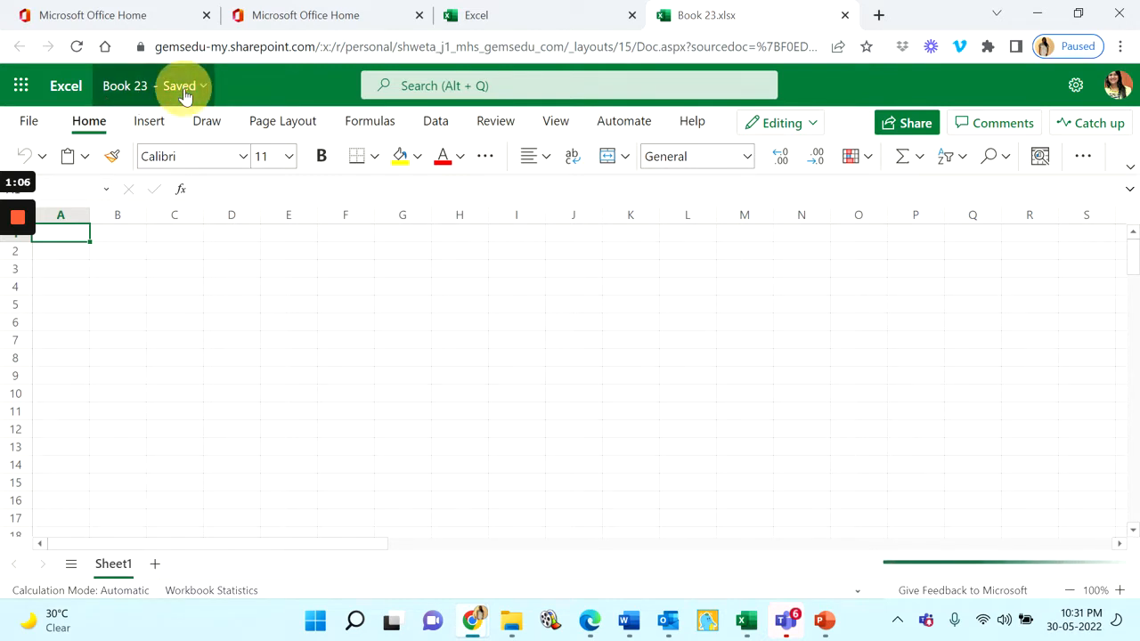
{"action": "left_click", "coordinate": [159, 164]}
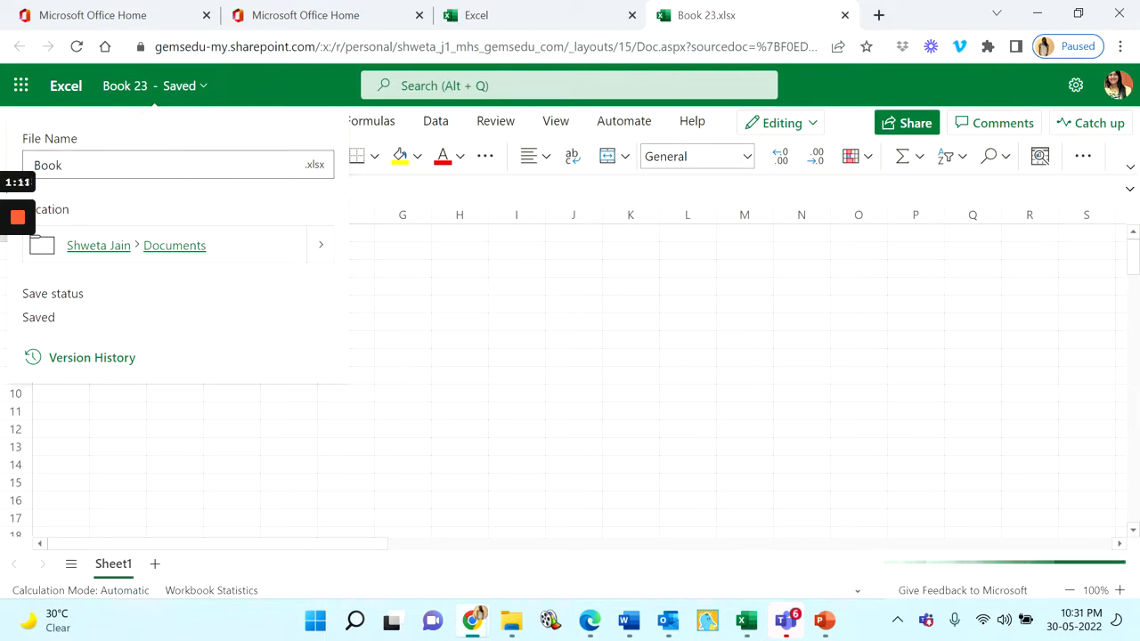
{"action": "key", "text": "BackSpace"}
{"action": "key", "text": "BackSpace"}
{"action": "key", "text": "BackSpace"}
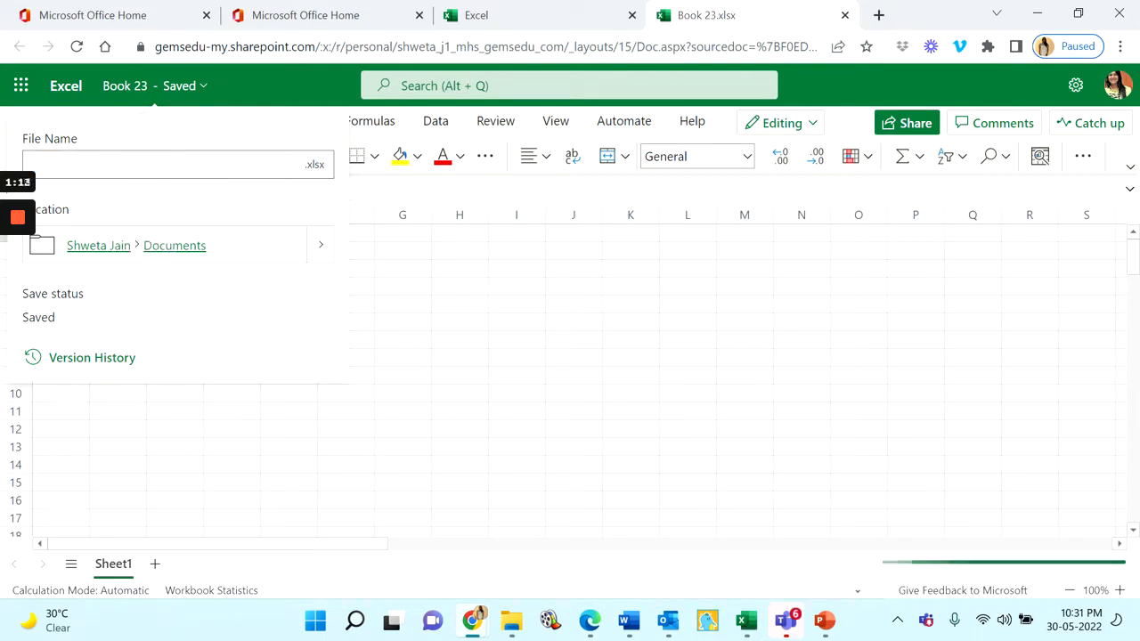
{"action": "type", "text": "Marksheet 4A"}
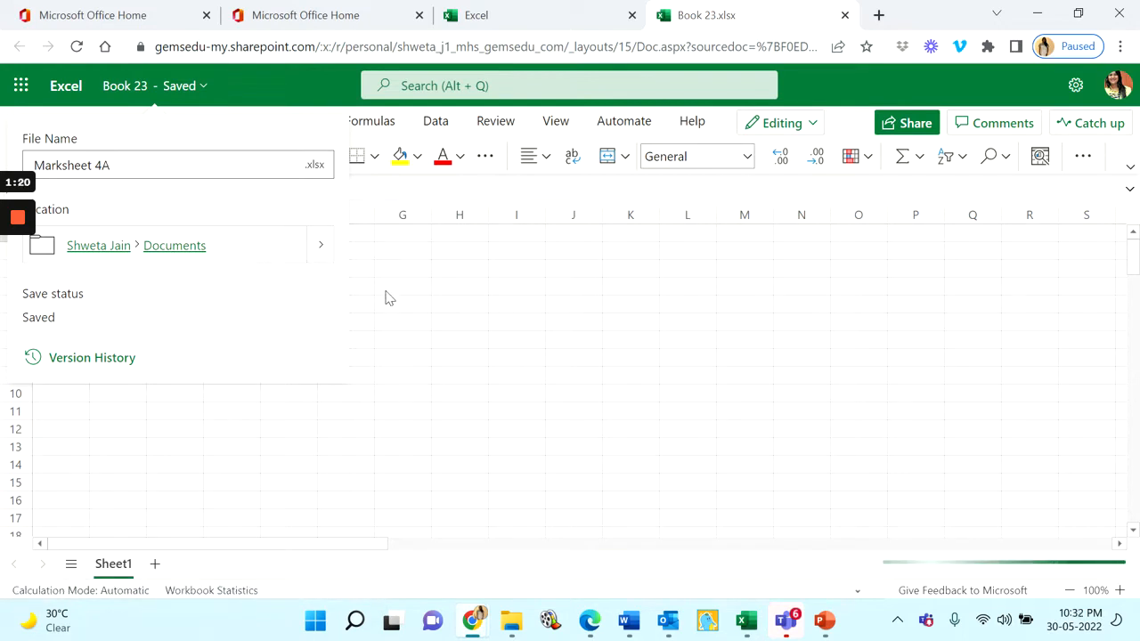
{"action": "key", "text": "Return"}
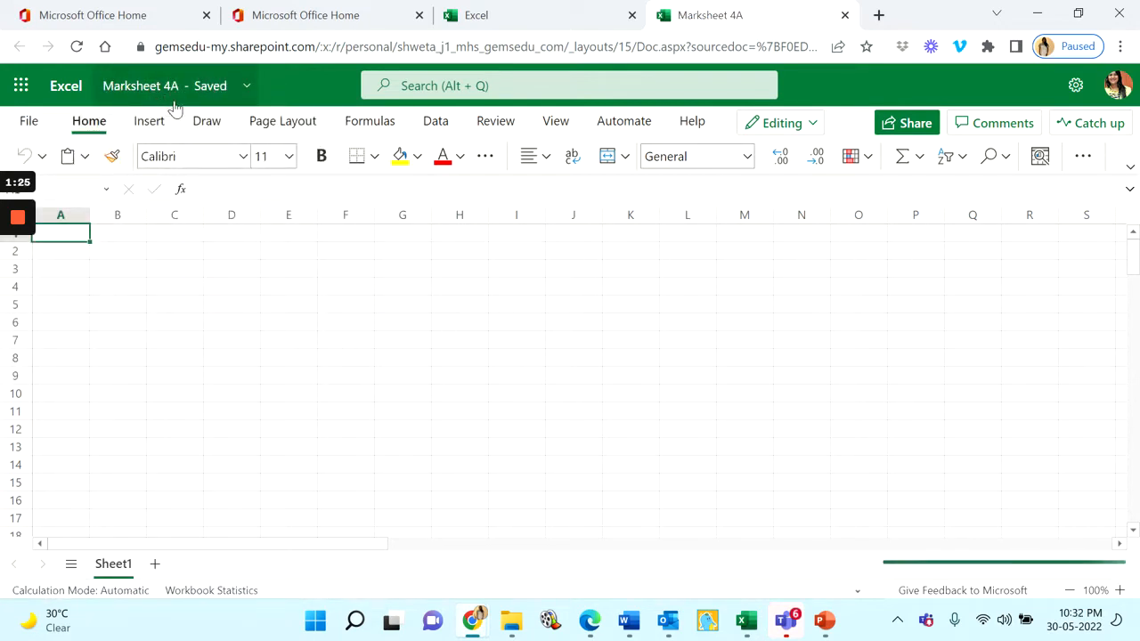
Step: Enter the title MARKHEET FOR 4A in cell C1
{"action": "left_click", "coordinate": [1120, 591]}
{"action": "left_click", "coordinate": [1120, 590]}
{"action": "left_click", "coordinate": [1120, 590]}
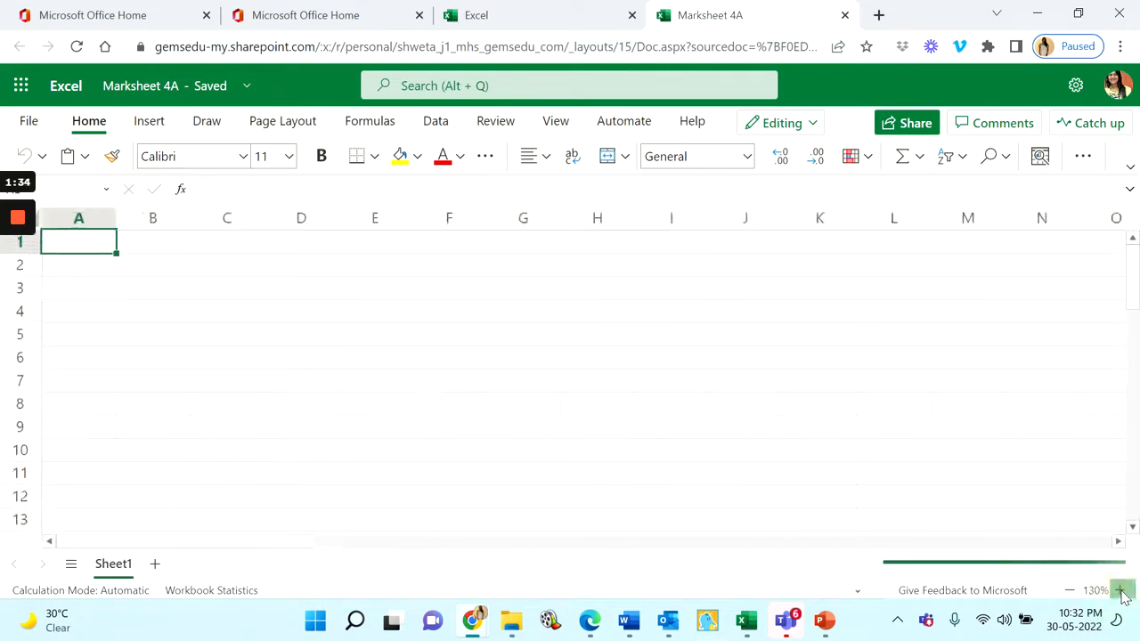
{"action": "left_click", "coordinate": [1120, 590]}
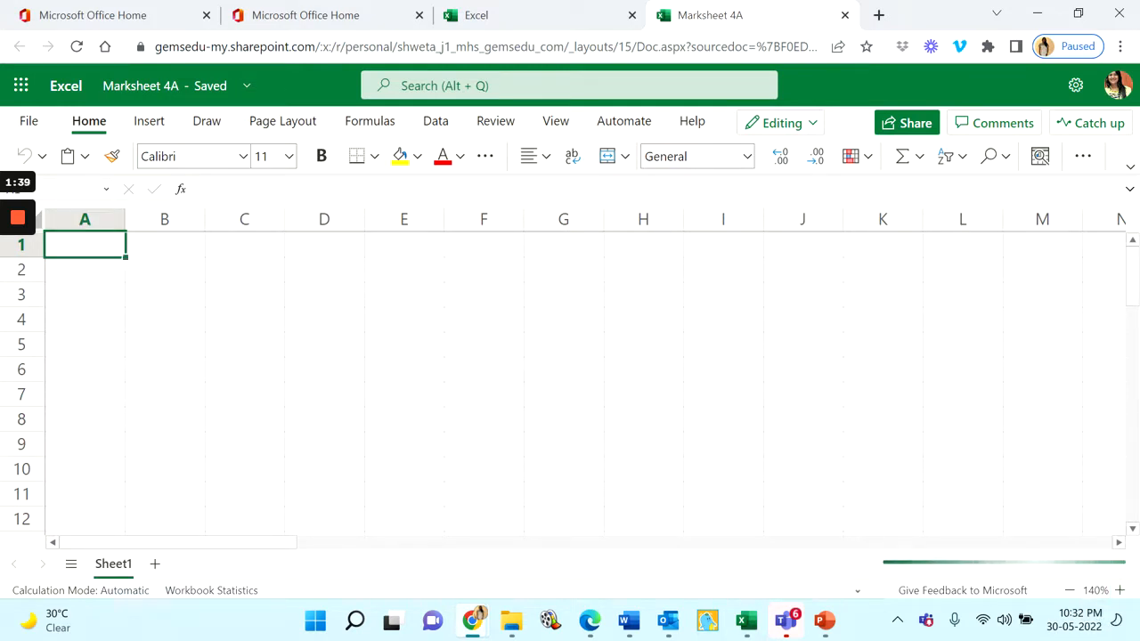
{"action": "left_click", "coordinate": [259, 248]}
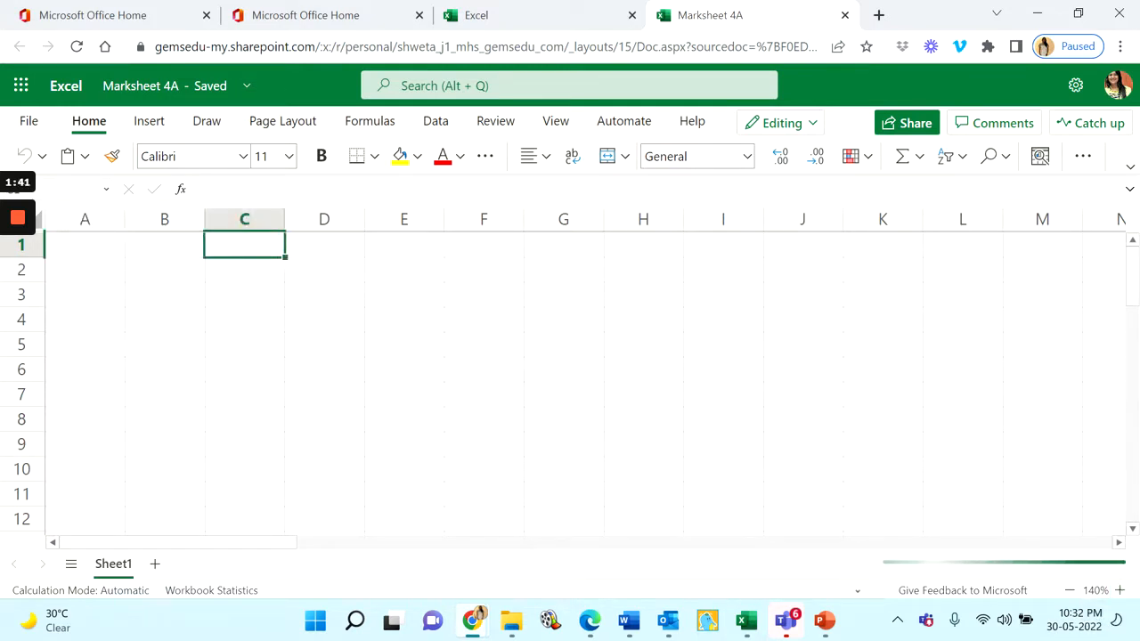
{"action": "type", "text": "MA"}
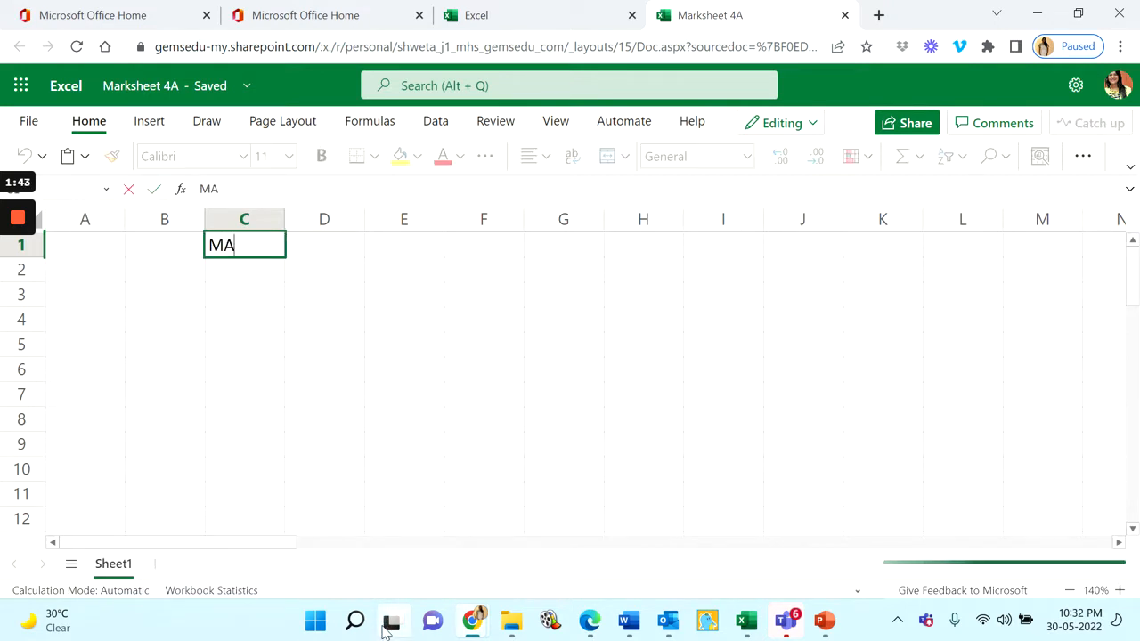
{"action": "type", "text": "RK"}
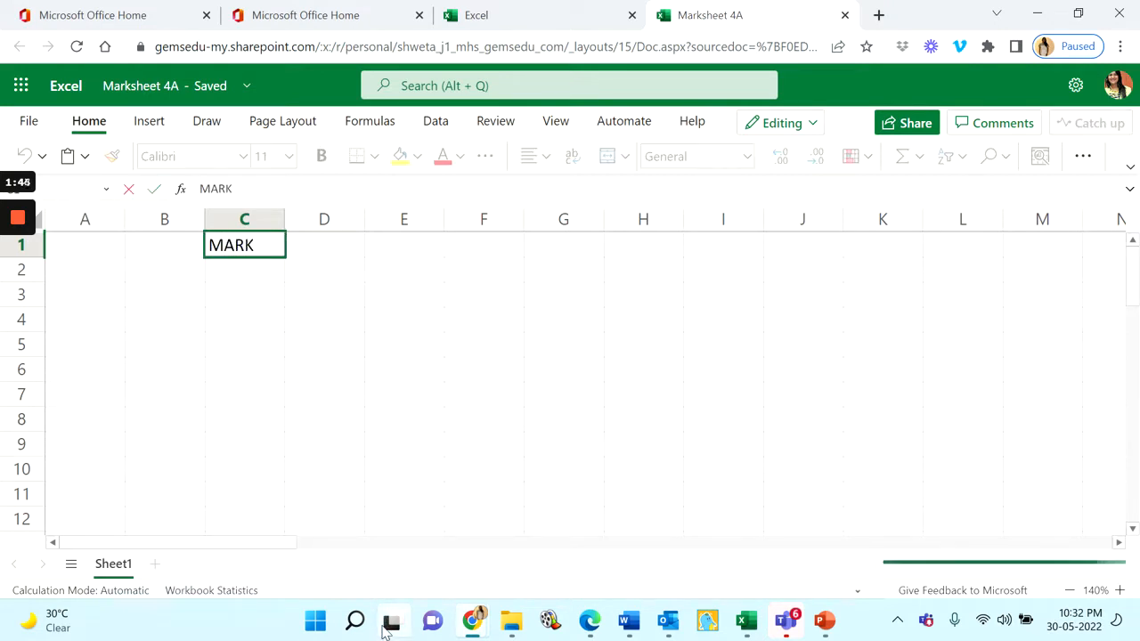
{"action": "type", "text": "HEET"}
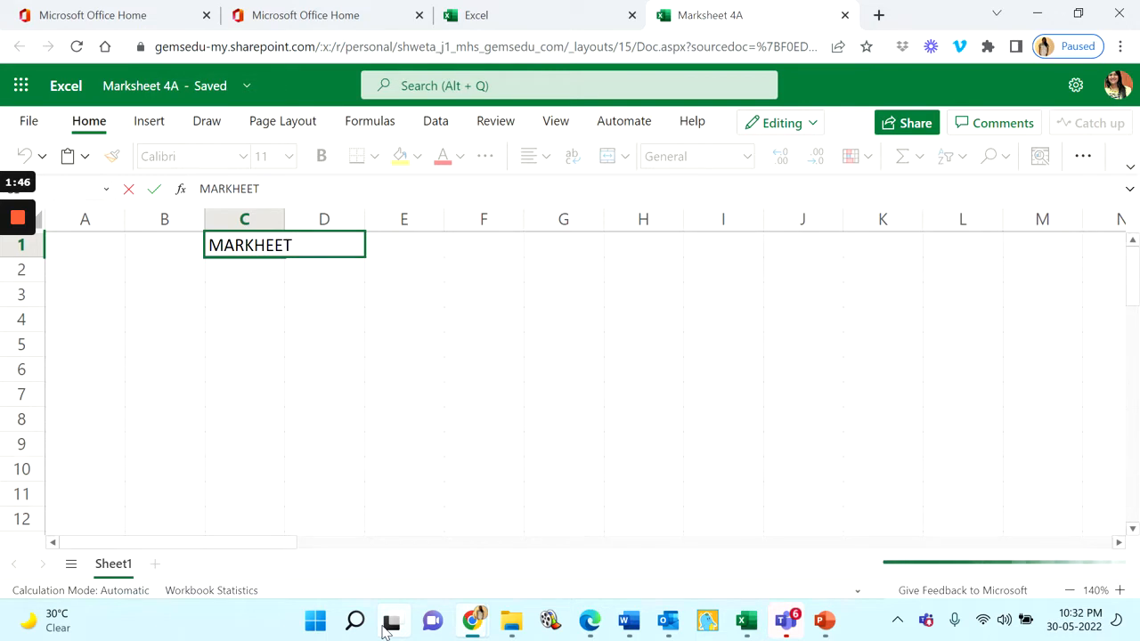
{"action": "type", "text": " FOR 4A"}
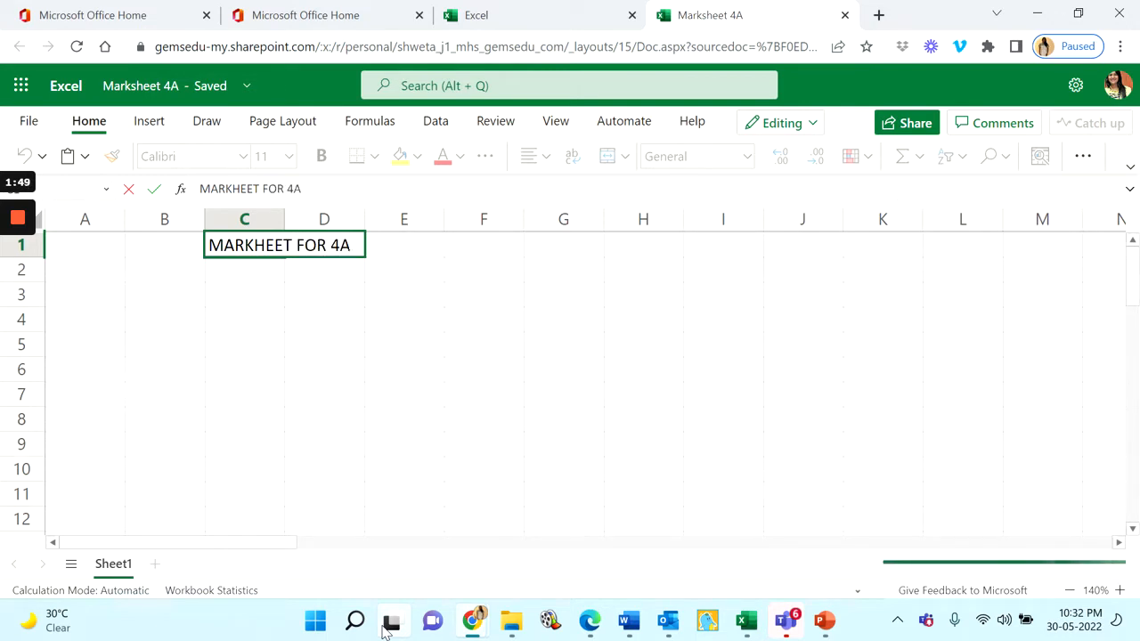
{"action": "key", "text": "Return"}
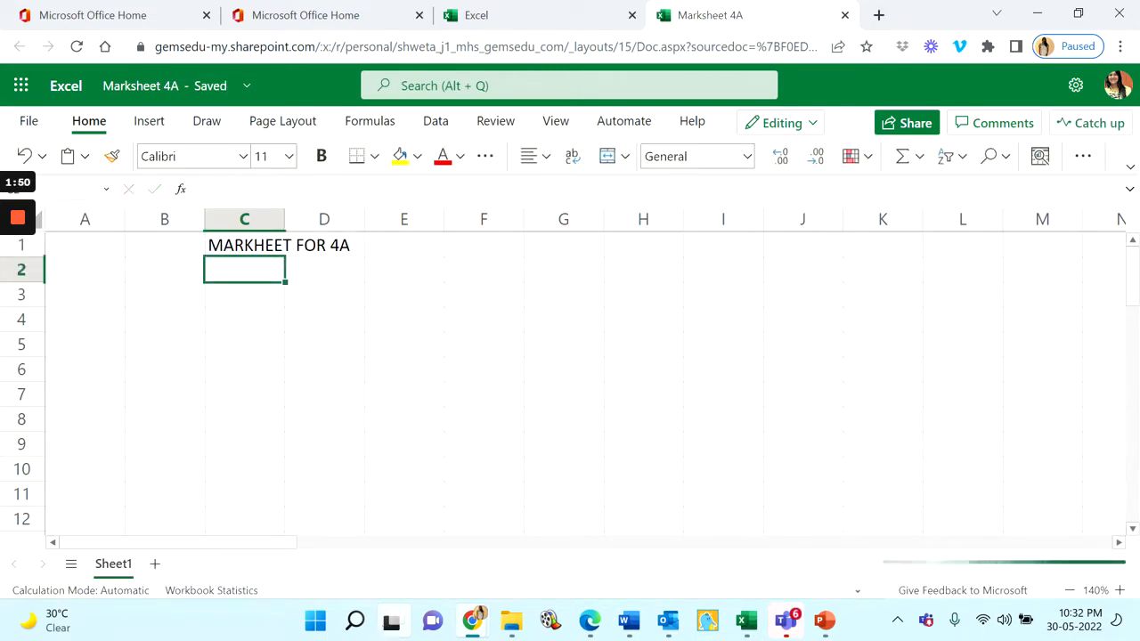
Step: Enter the header STUDENT NAME in cell C3 and widen column C until the header fits
{"action": "key", "text": "Return"}
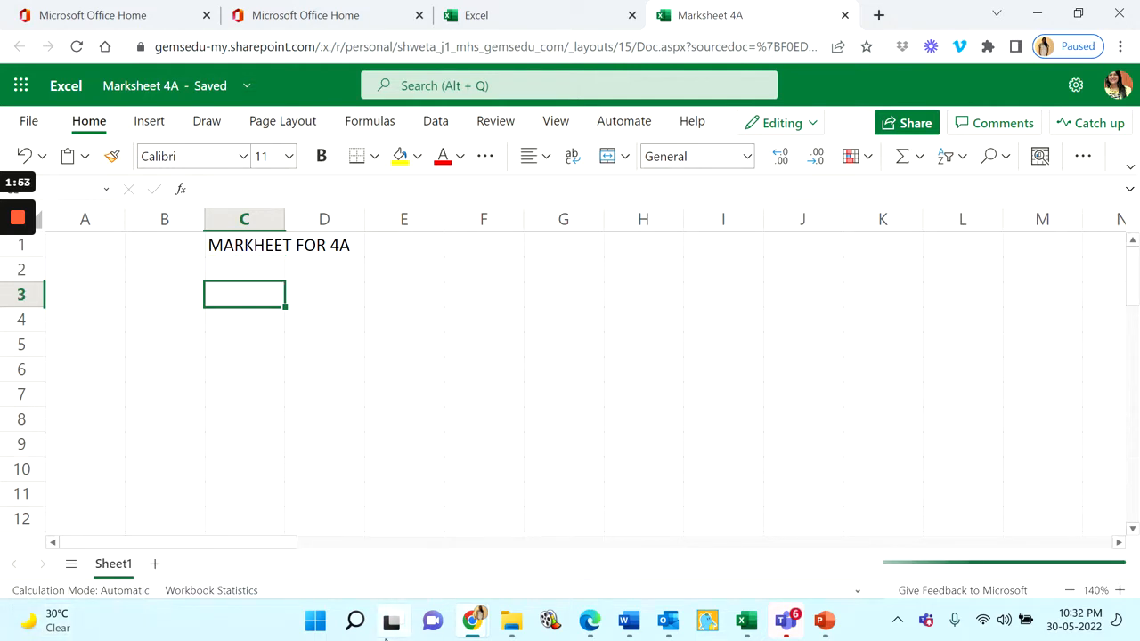
{"action": "type", "text": "STU"}
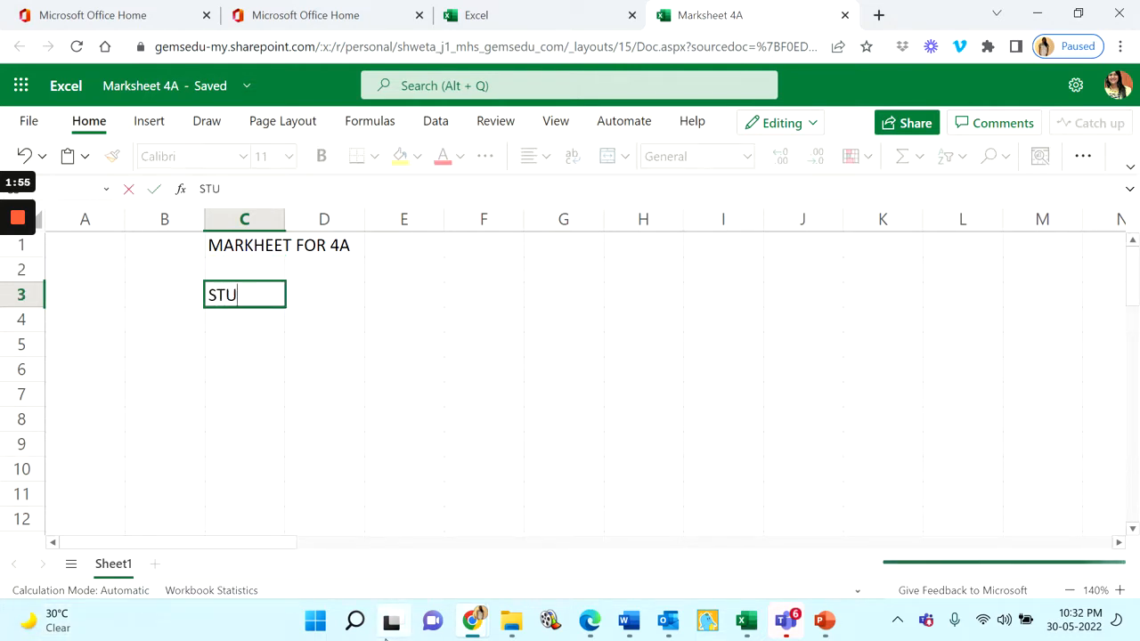
{"action": "type", "text": "DENT NAME"}
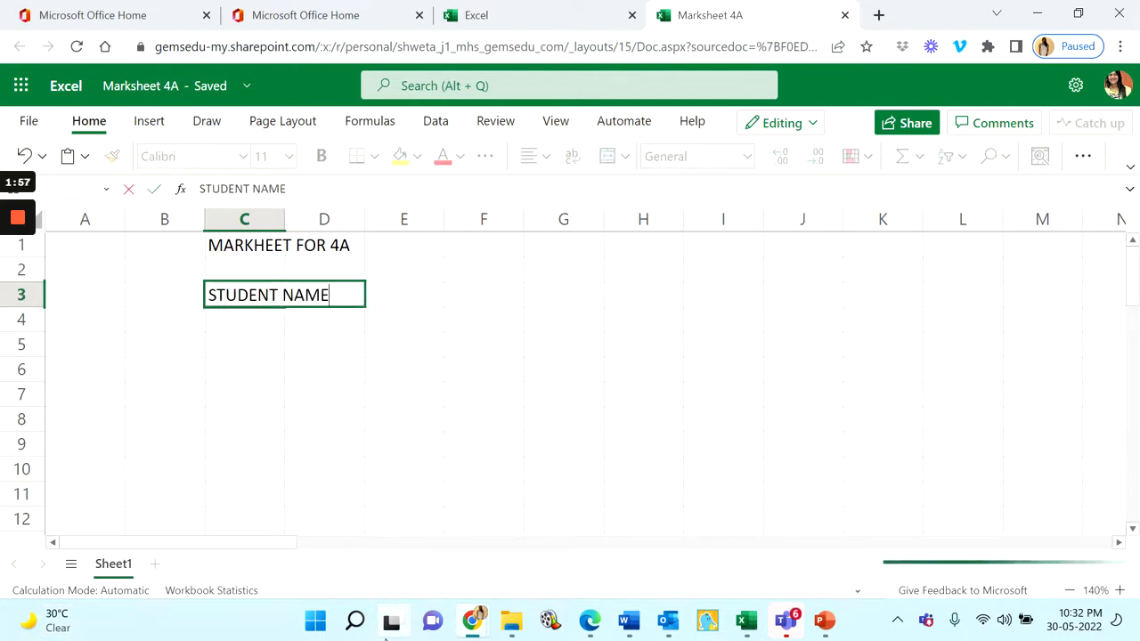
{"action": "key", "text": "Return"}
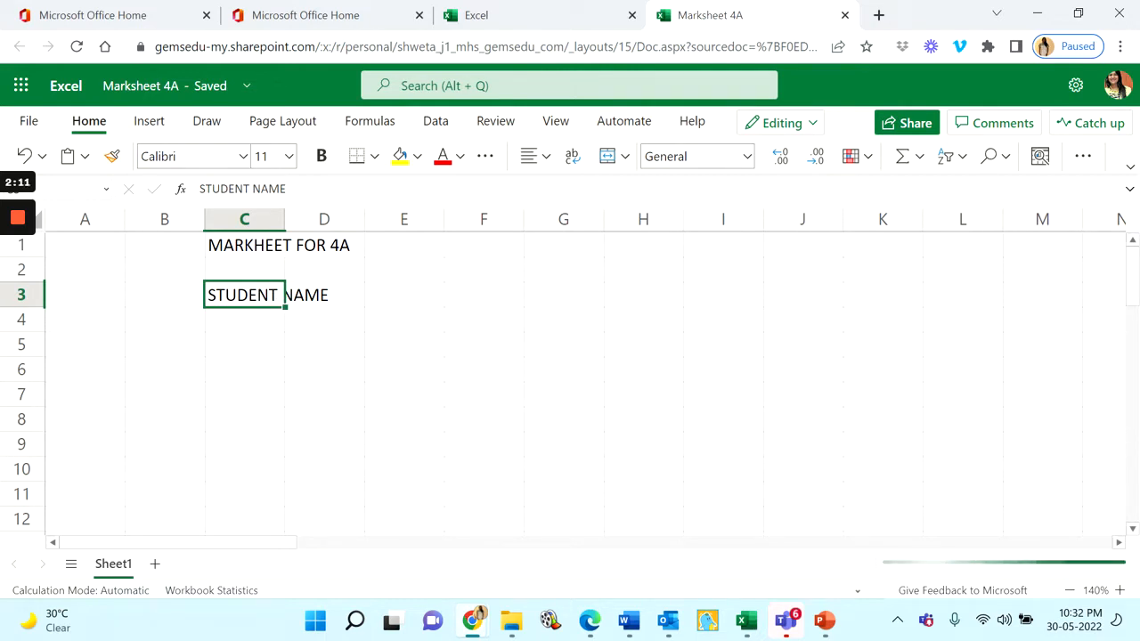
{"action": "left_click", "coordinate": [306, 293]}
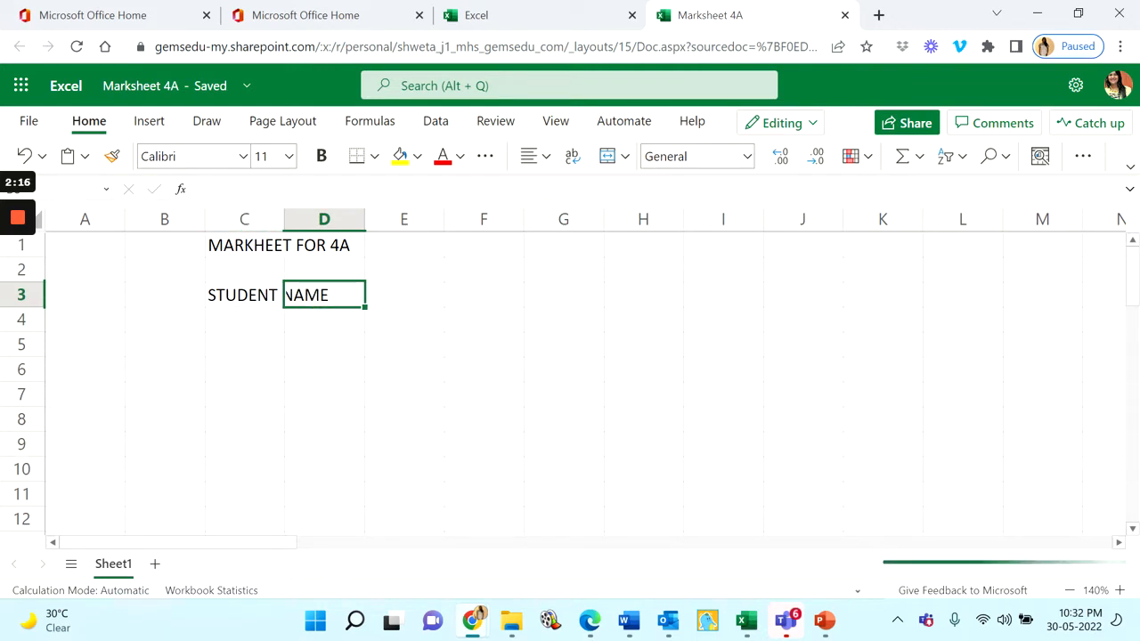
{"action": "left_click", "coordinate": [242, 294]}
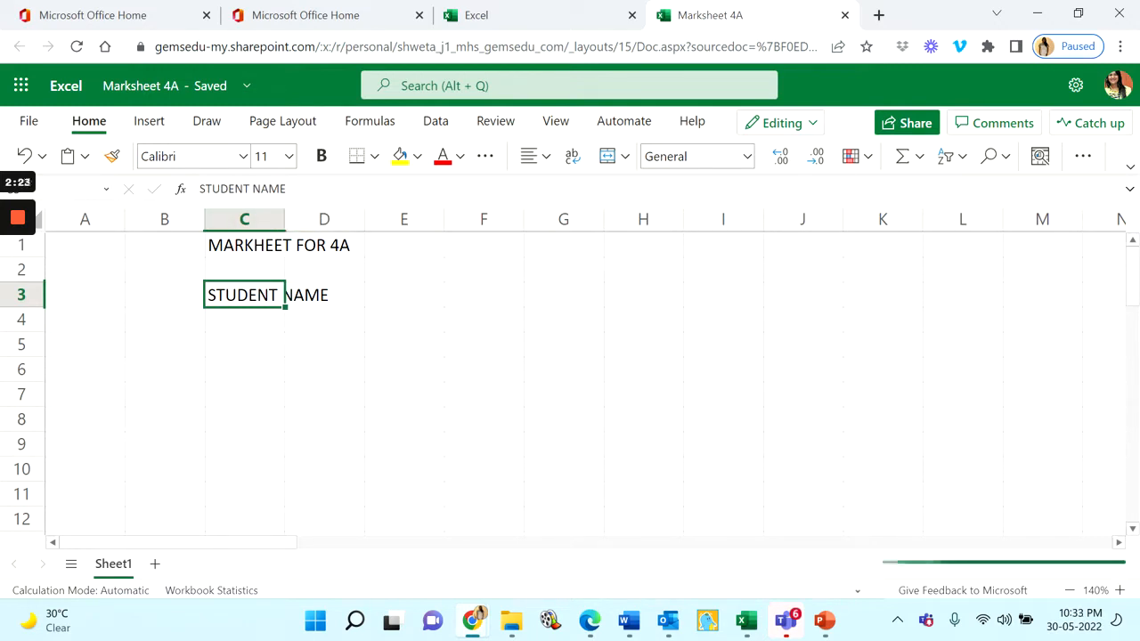
{"action": "left_click_drag", "start_coordinate": [284, 219], "coordinate": [371, 225]}
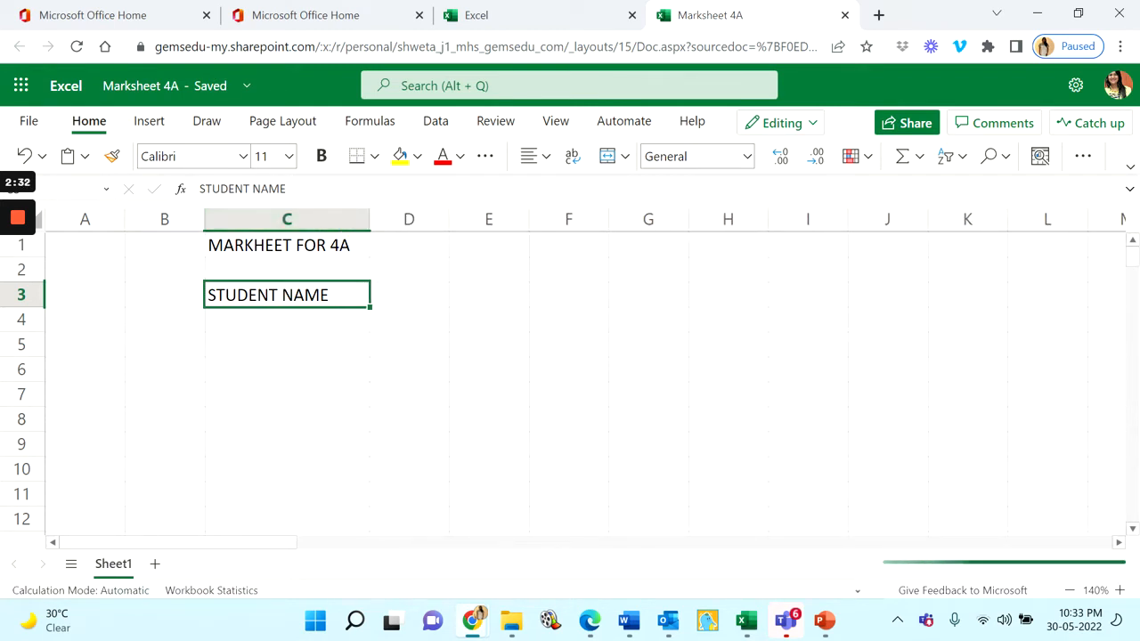
Step: Enter the header ENGLISH MARKS in cell D3, beside the student name header
{"action": "left_click", "coordinate": [407, 293]}
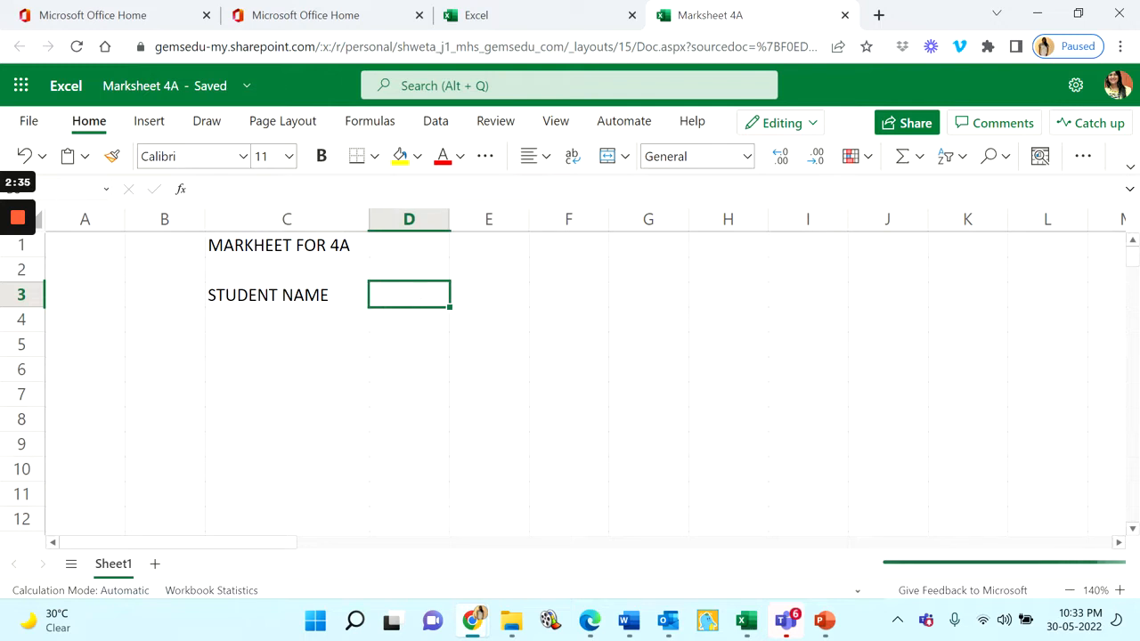
{"action": "type", "text": "MA"}
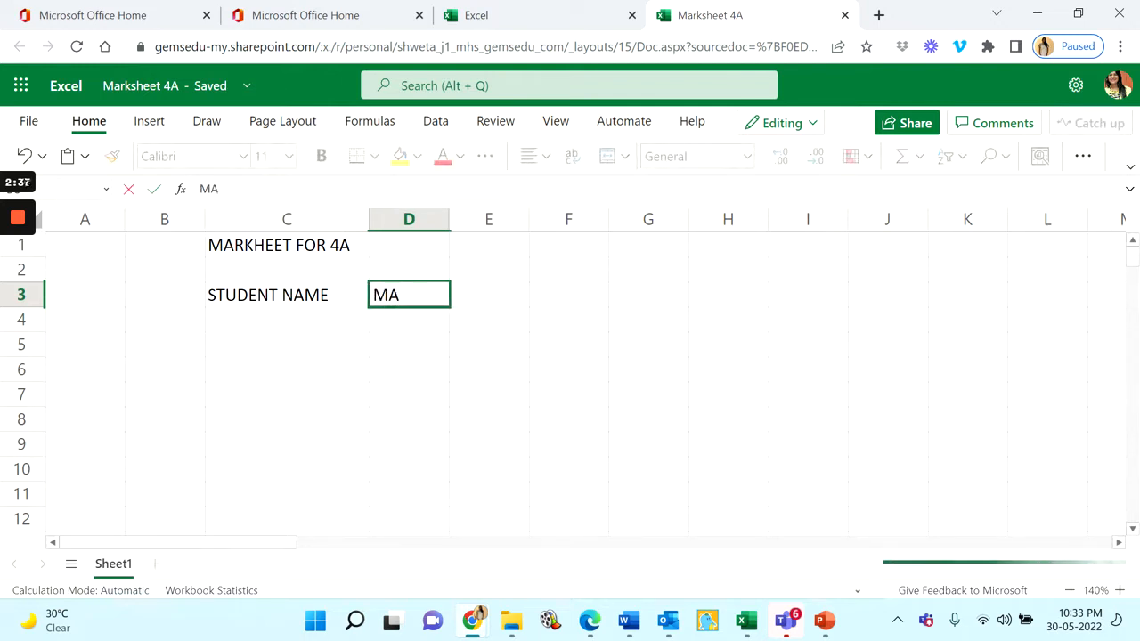
{"action": "key", "text": "BackSpace"}
{"action": "key", "text": "BackSpace"}
{"action": "type", "text": "ENG"}
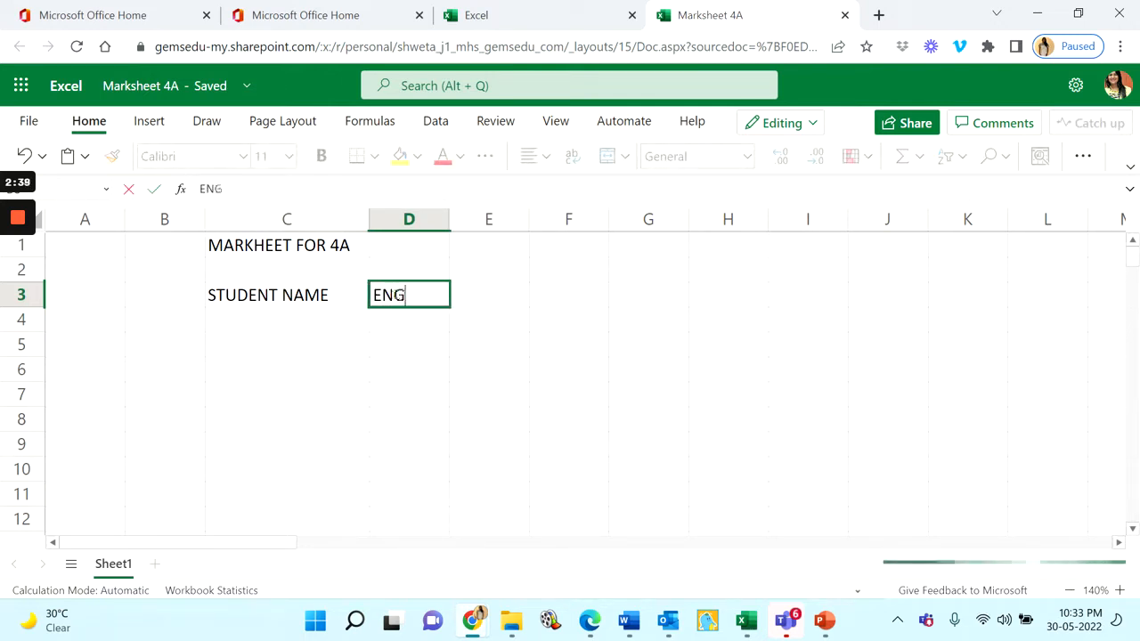
{"action": "type", "text": "LISH MARKS"}
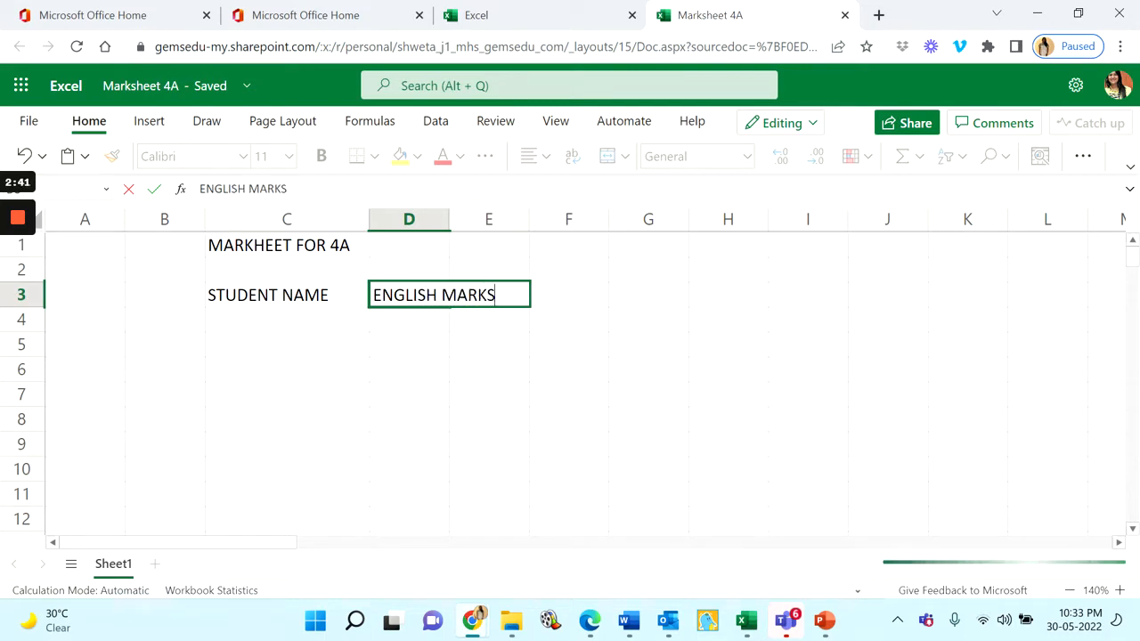
{"action": "key", "text": "Return"}
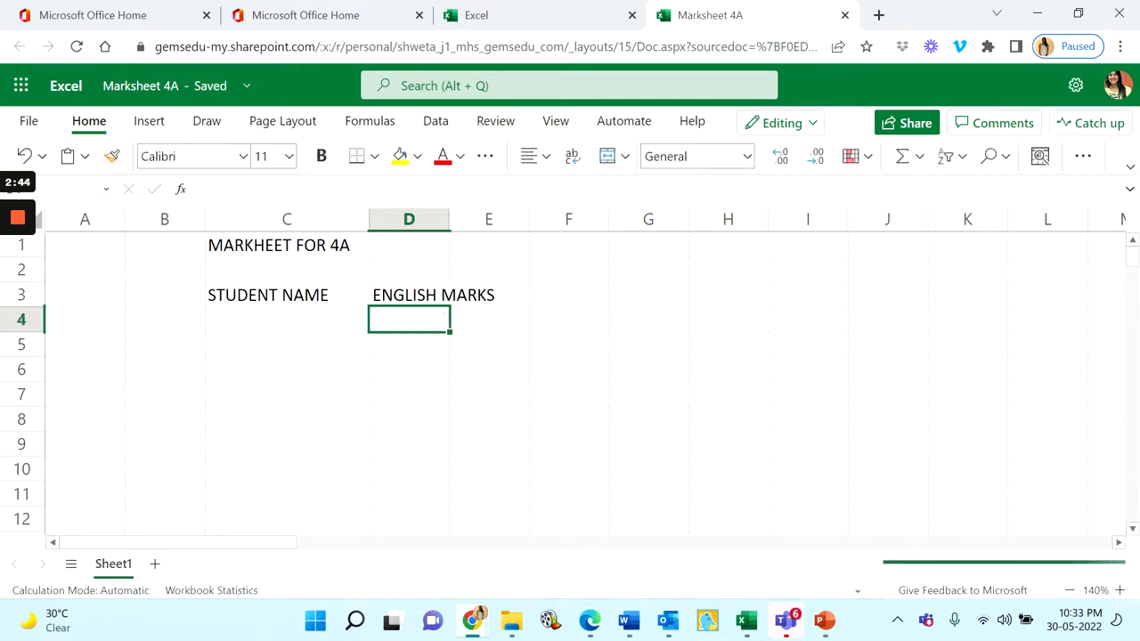
Step: Wrap the ENGLISH MARKS header text in cell D3 and widen column D slightly
{"action": "left_click", "coordinate": [407, 292]}
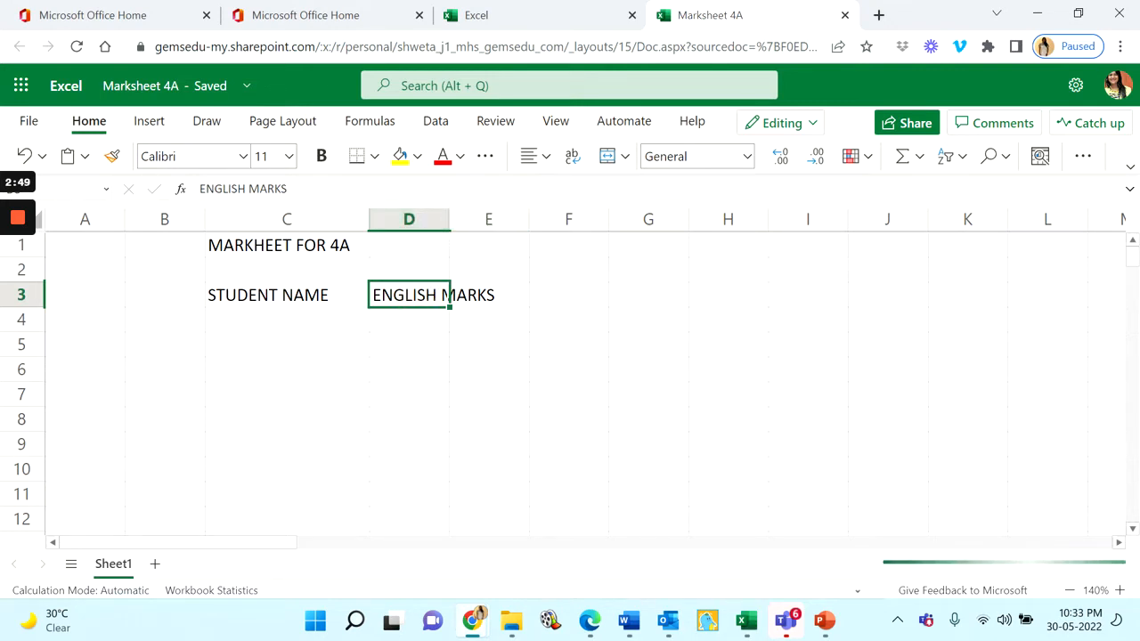
{"action": "left_click", "coordinate": [575, 168]}
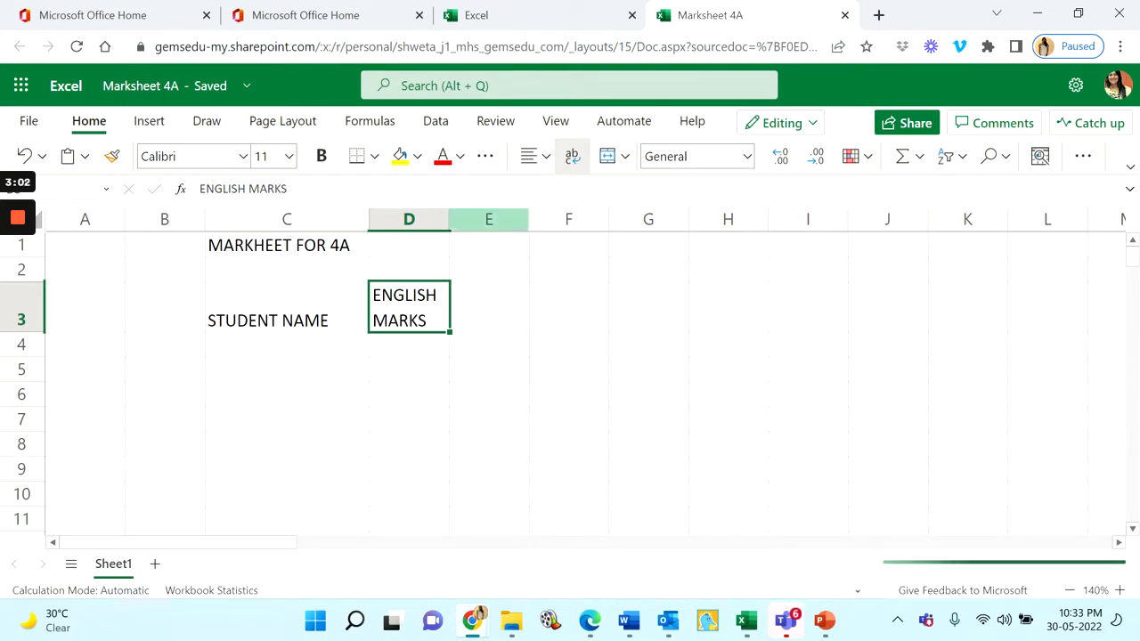
{"action": "left_click_drag", "start_coordinate": [449, 219], "coordinate": [470, 219]}
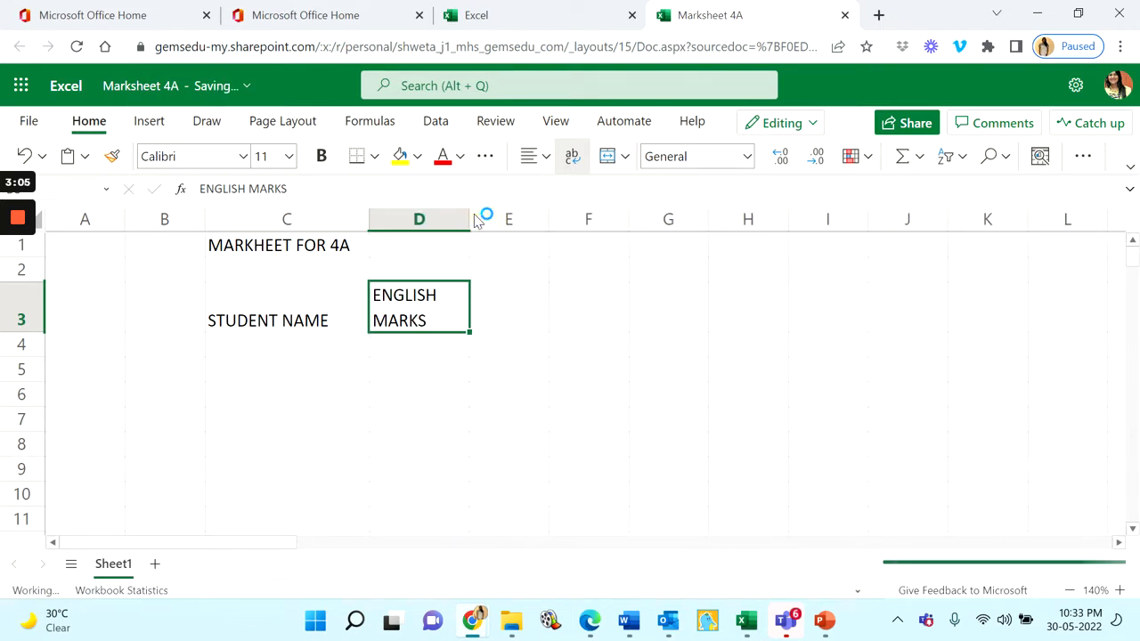
Step: Enter the student names A, B, C and D in cells C4 to C7 under the STUDENT NAME header
{"action": "left_click", "coordinate": [344, 294]}
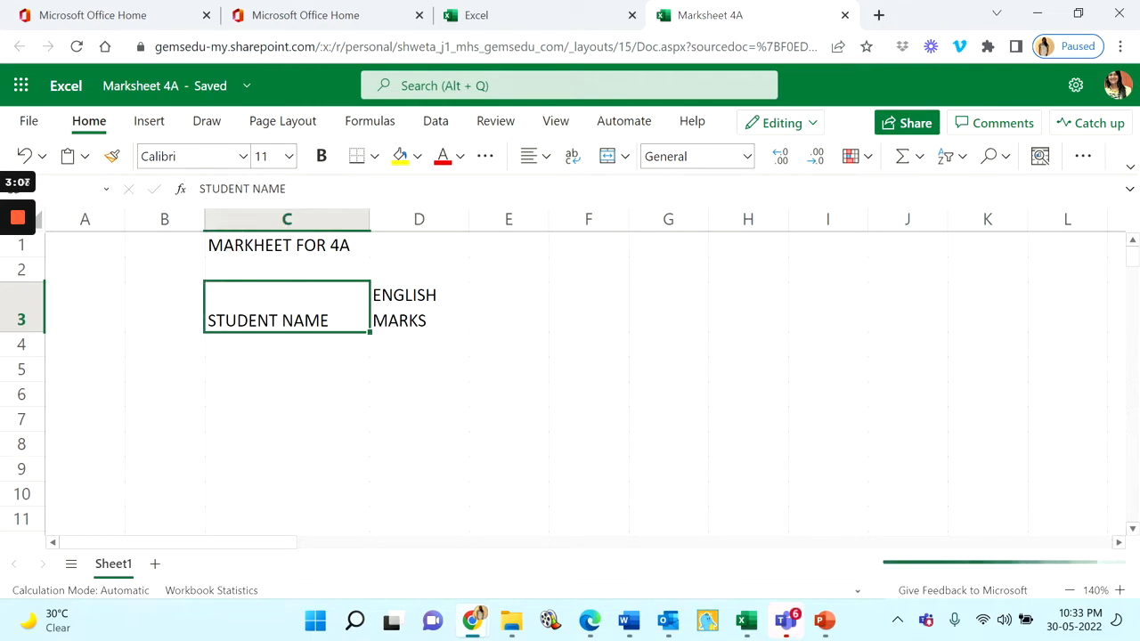
{"action": "left_click", "coordinate": [316, 355]}
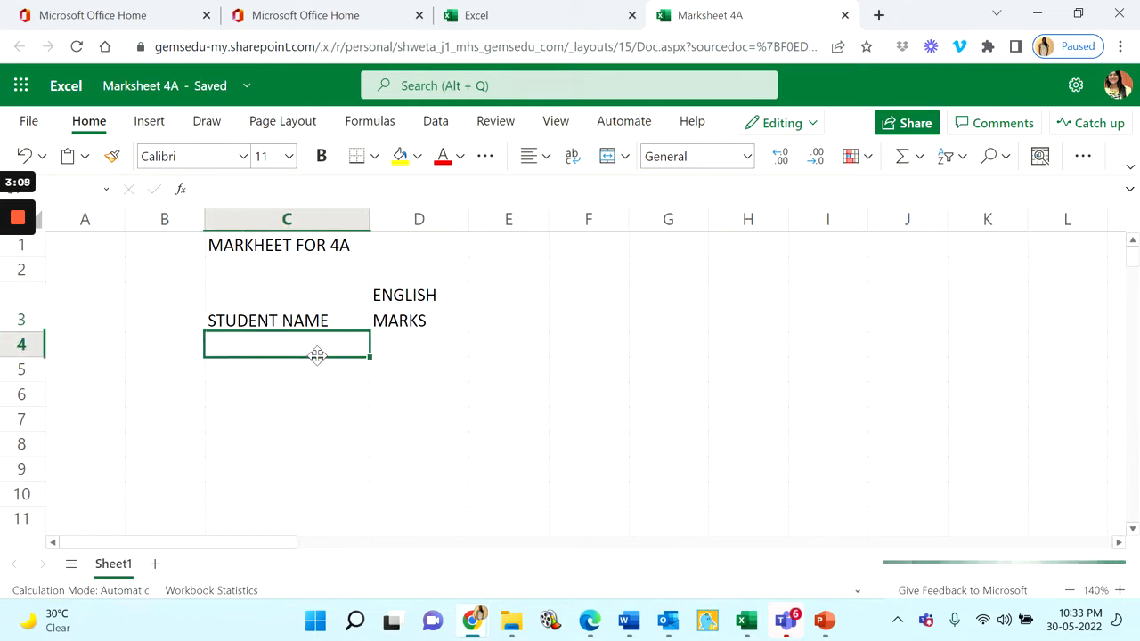
{"action": "type", "text": "A"}
{"action": "key", "text": "Return"}
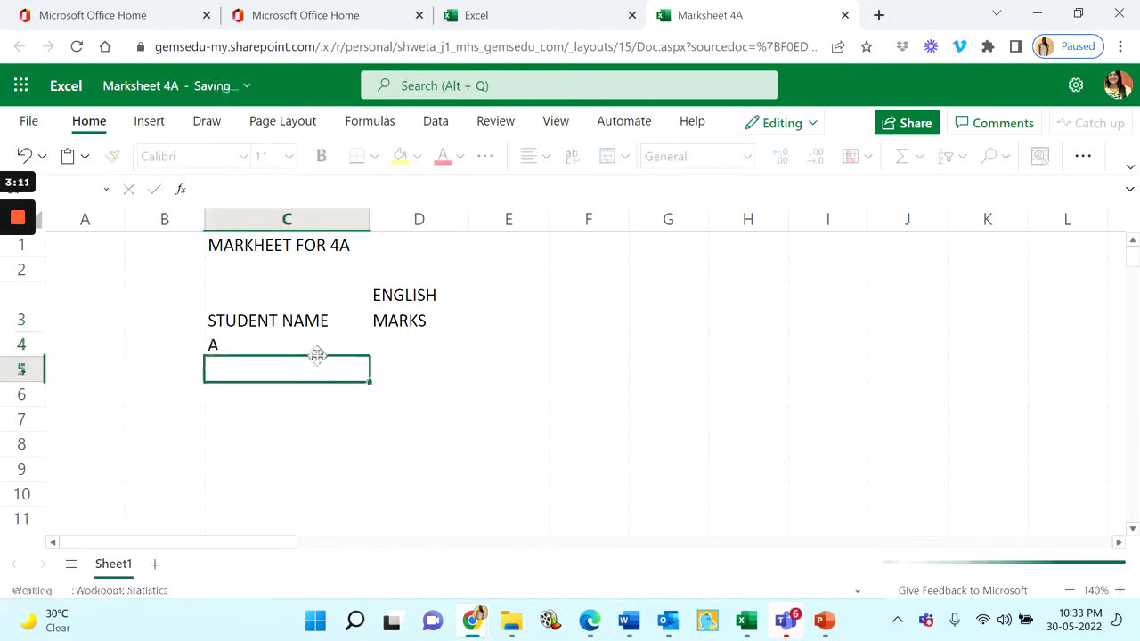
{"action": "type", "text": "B"}
{"action": "key", "text": "Return"}
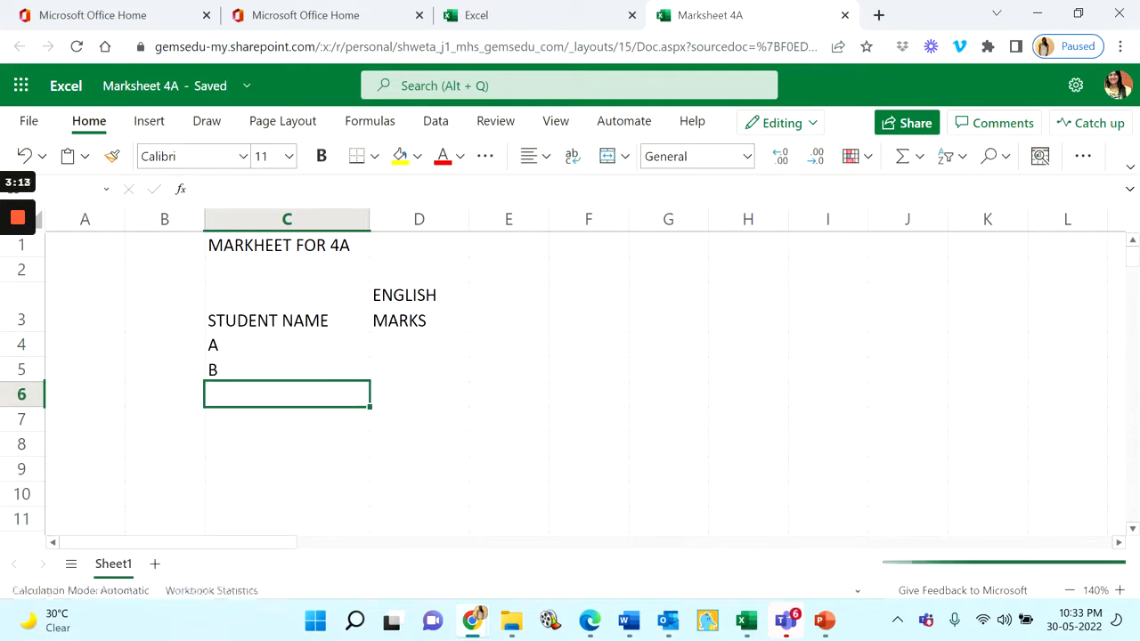
{"action": "type", "text": "C"}
{"action": "key", "text": "Return"}
{"action": "type", "text": "D"}
{"action": "key", "text": "Tab"}
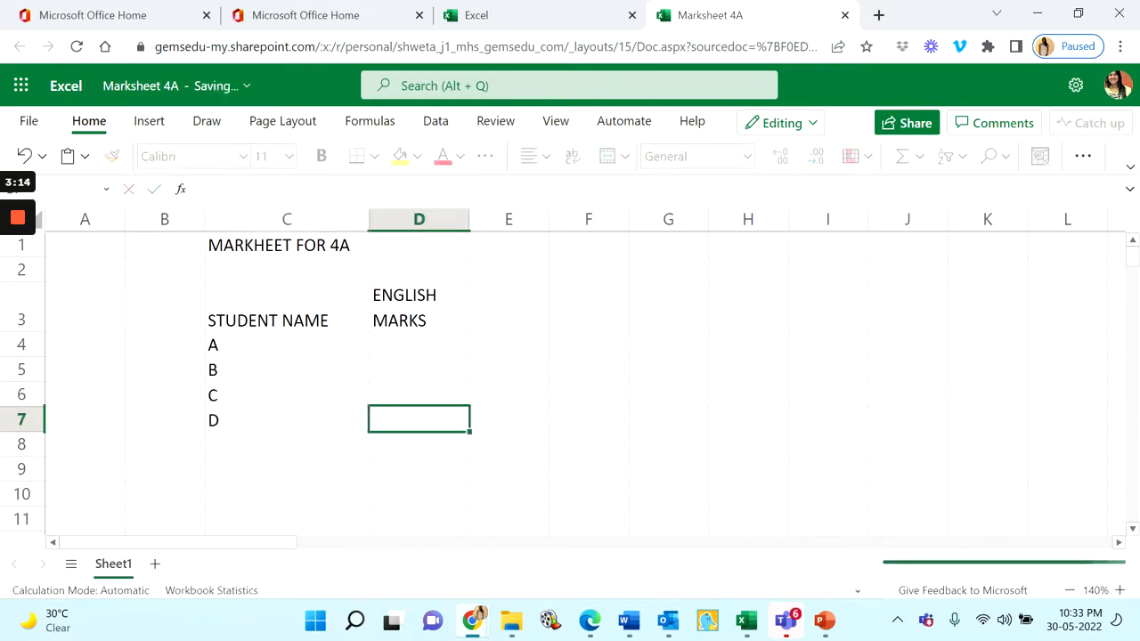
Step: Enter the English marks 34, 23, 50 and 47 in cells D4 to D7 for students A to D
{"action": "key", "text": "Up"}
{"action": "key", "text": "Up"}
{"action": "key", "text": "Up"}
{"action": "type", "text": "34"}
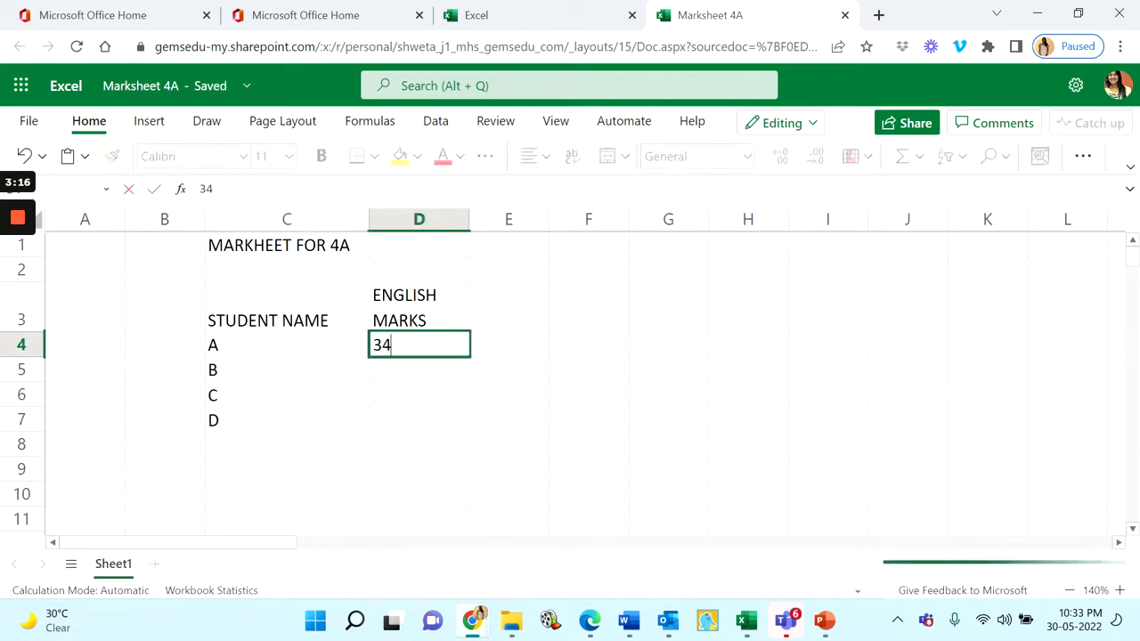
{"action": "key", "text": "Return"}
{"action": "type", "text": "23"}
{"action": "key", "text": "Return"}
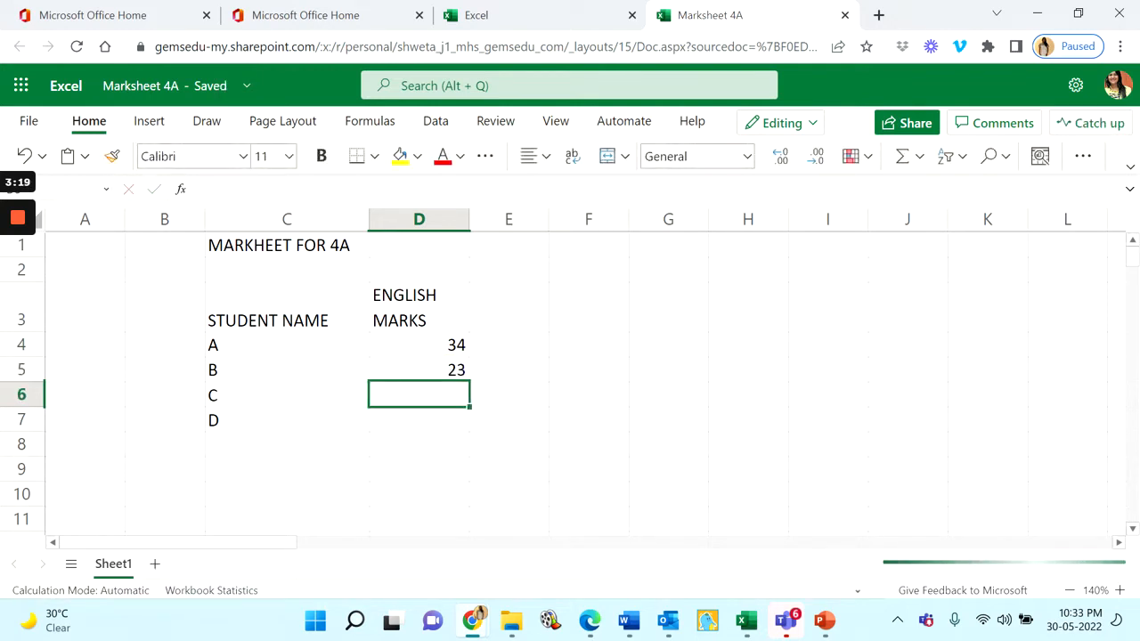
{"action": "type", "text": "50"}
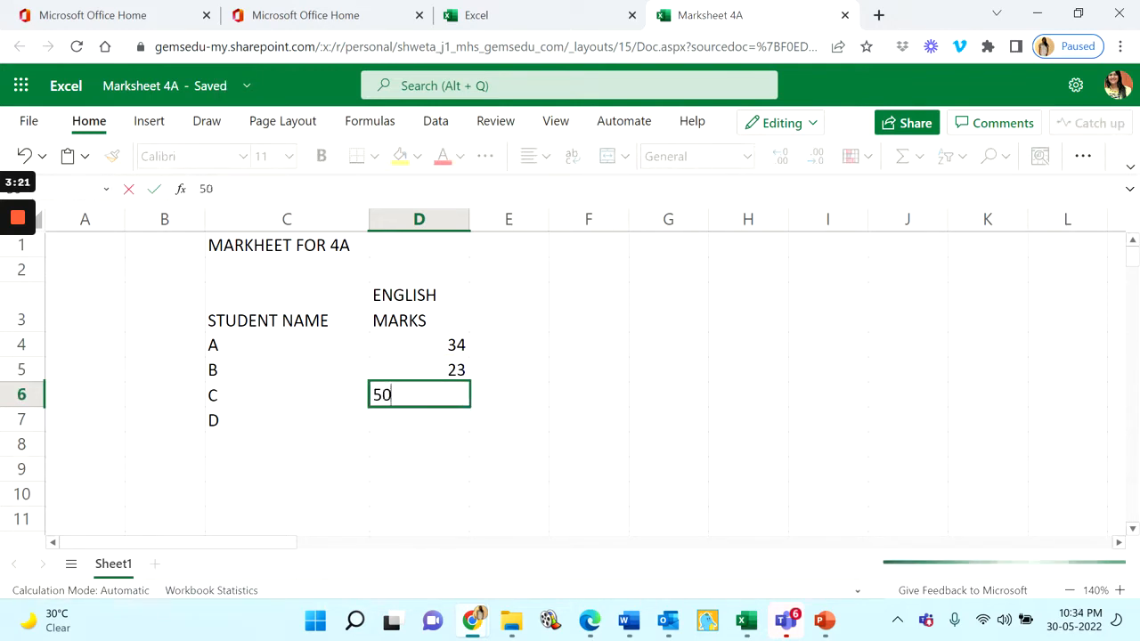
{"action": "key", "text": "Return"}
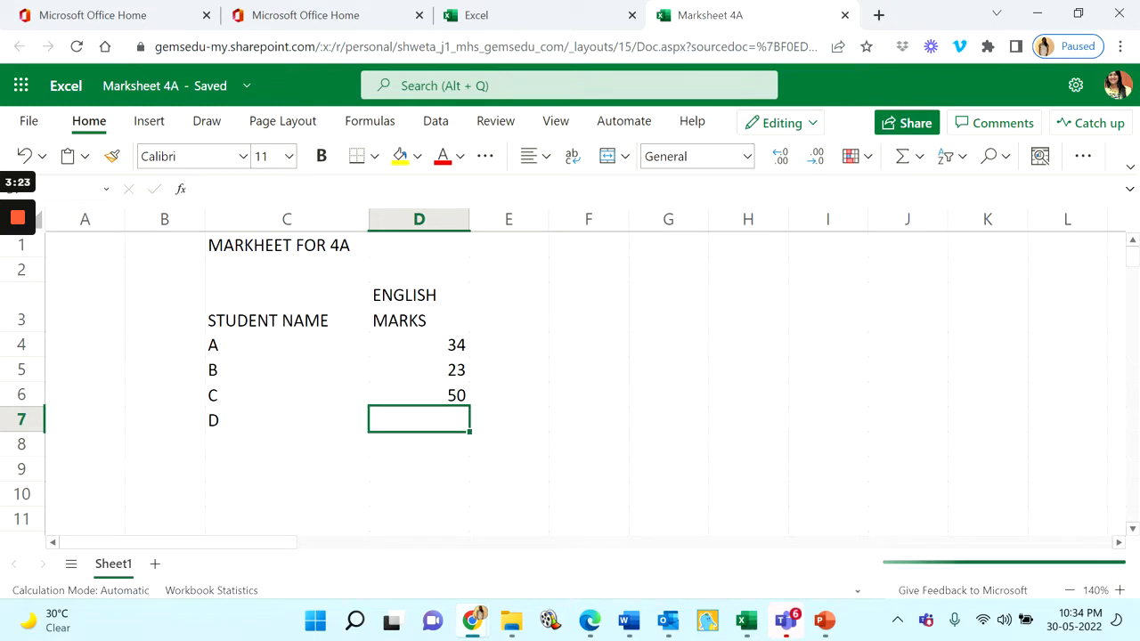
{"action": "type", "text": "43"}
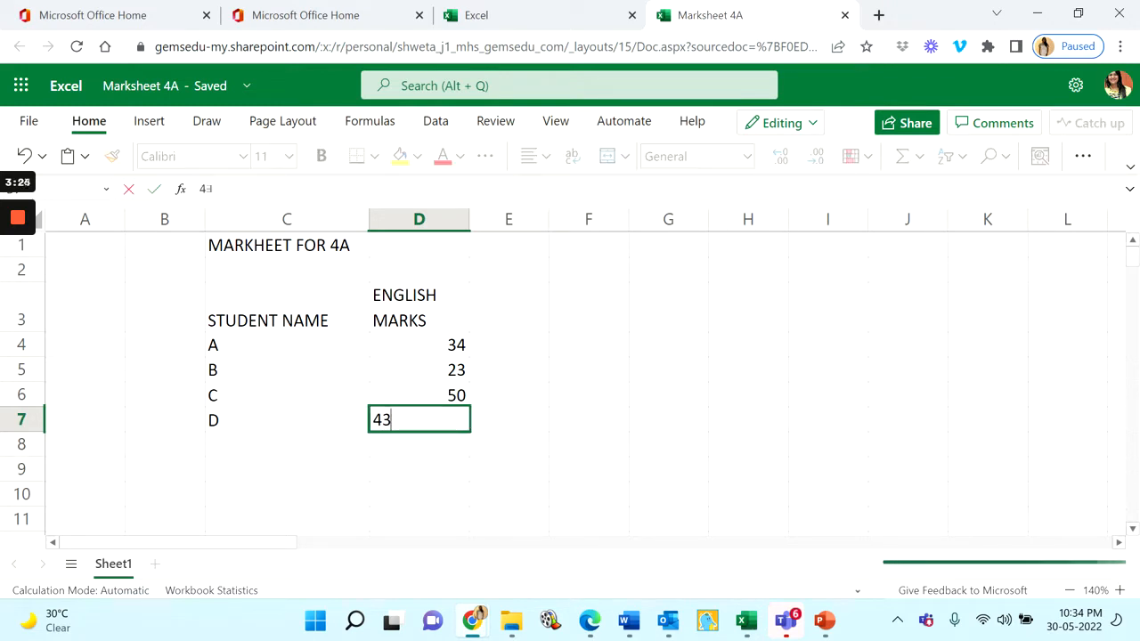
{"action": "type", "text": "7"}
{"action": "key", "text": "Return"}
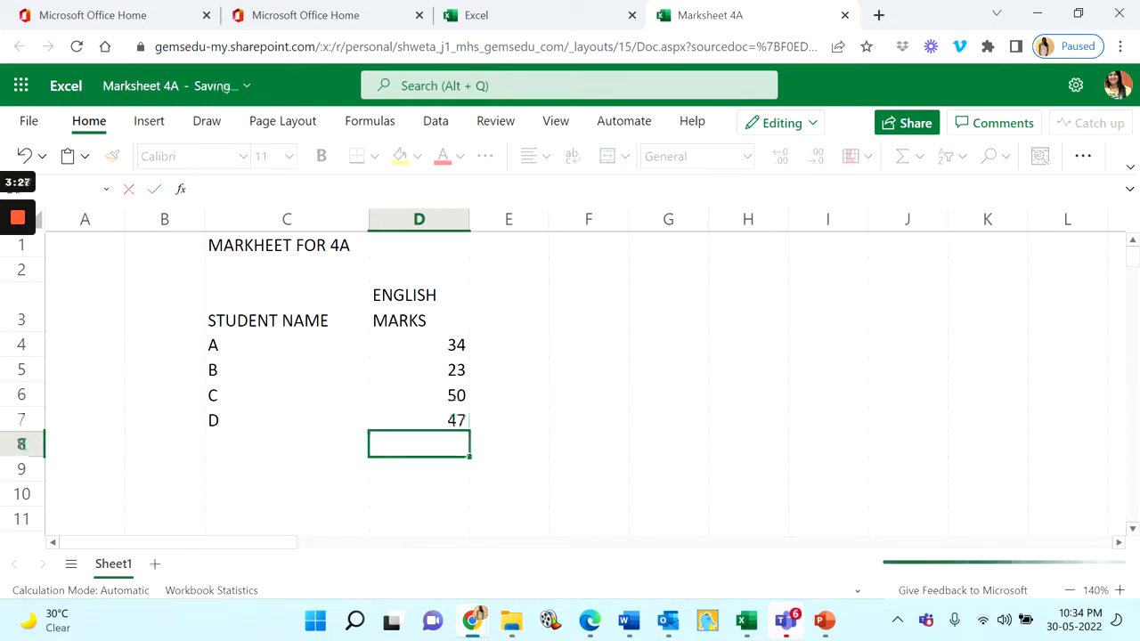
Step: Apply all borders to the marks table in cells C3 to D7
{"action": "left_click", "coordinate": [293, 394]}
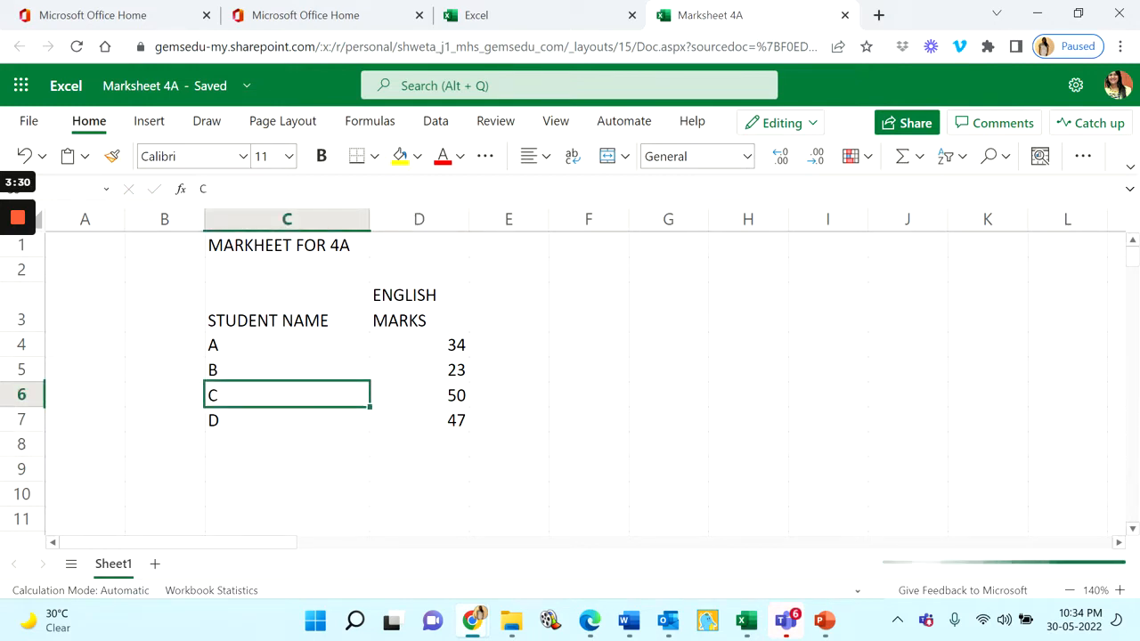
{"action": "left_click", "coordinate": [326, 298]}
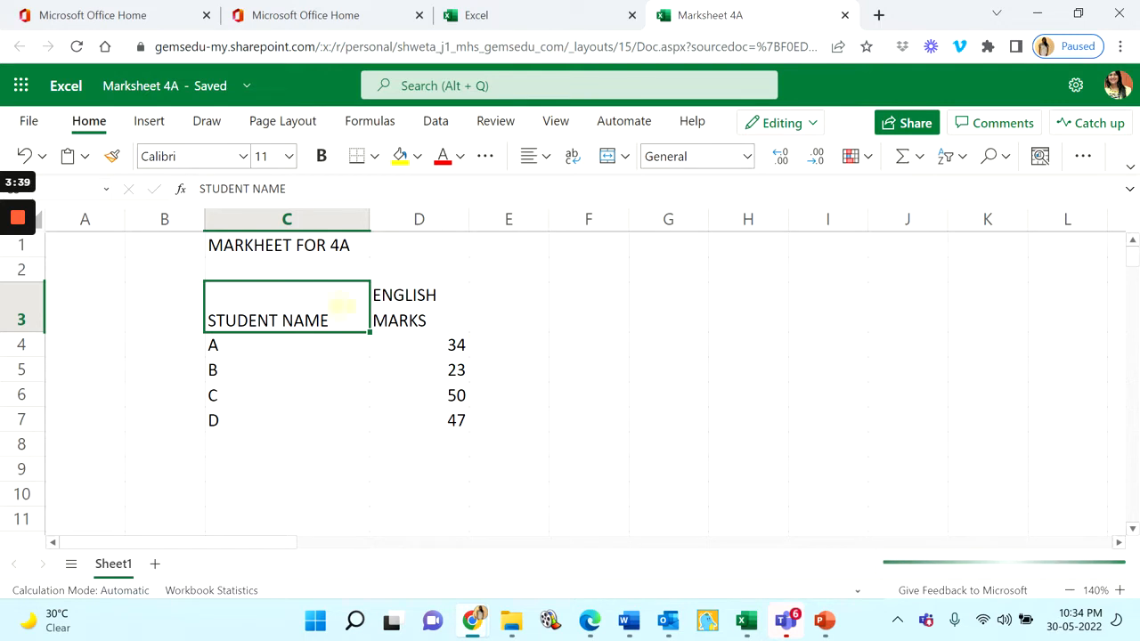
{"action": "left_click", "coordinate": [339, 305]}
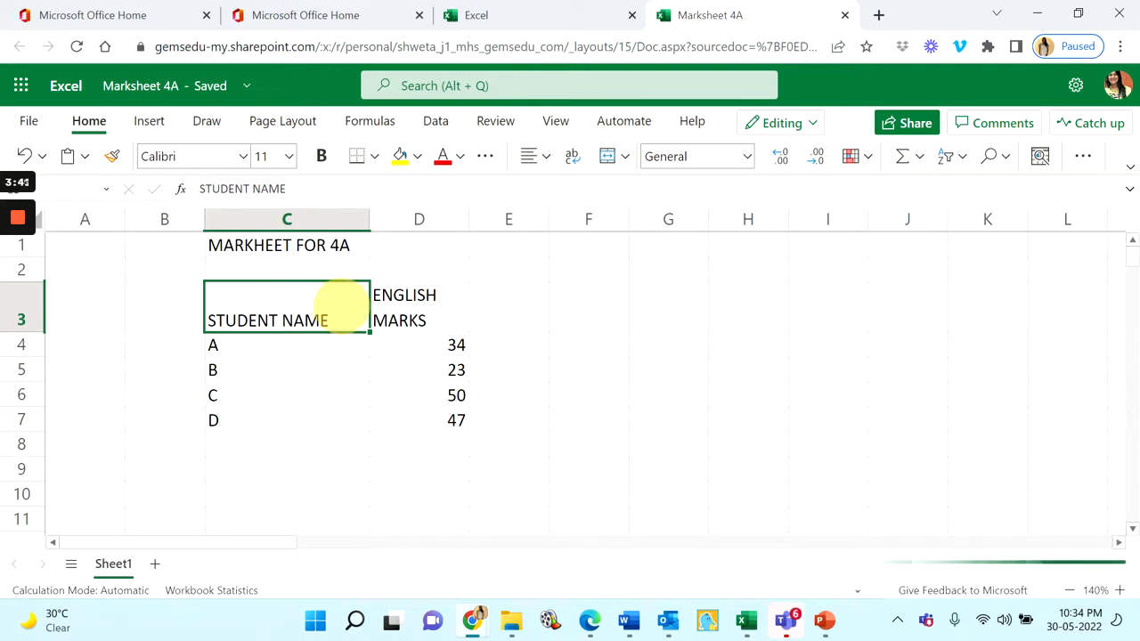
{"action": "left_click_drag", "start_coordinate": [339, 306], "coordinate": [422, 412]}
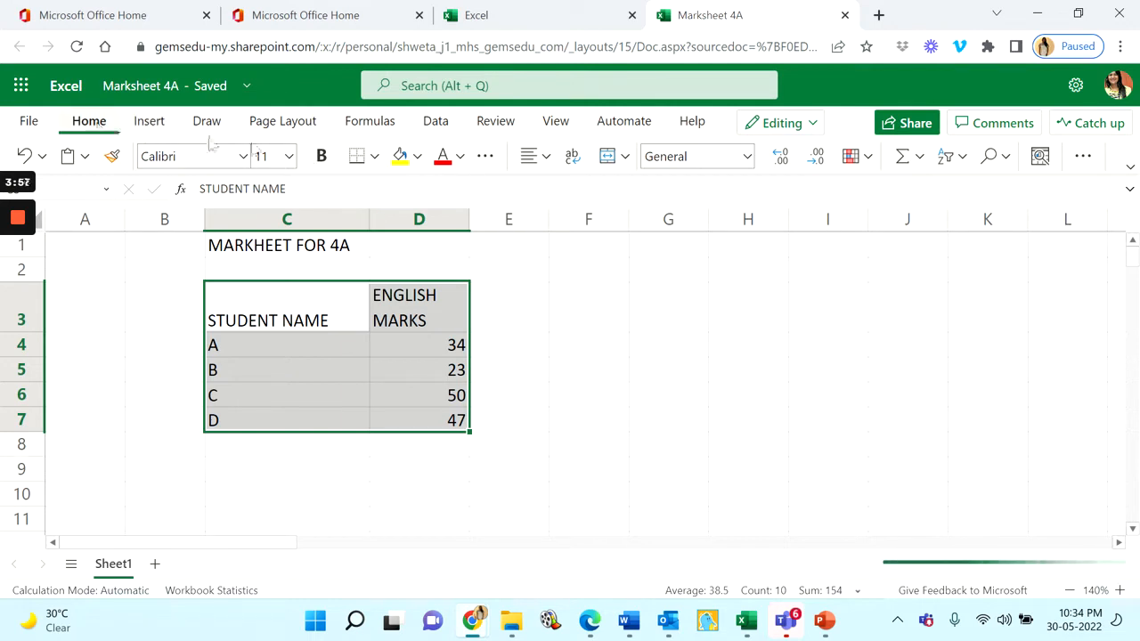
{"action": "left_click", "coordinate": [374, 157]}
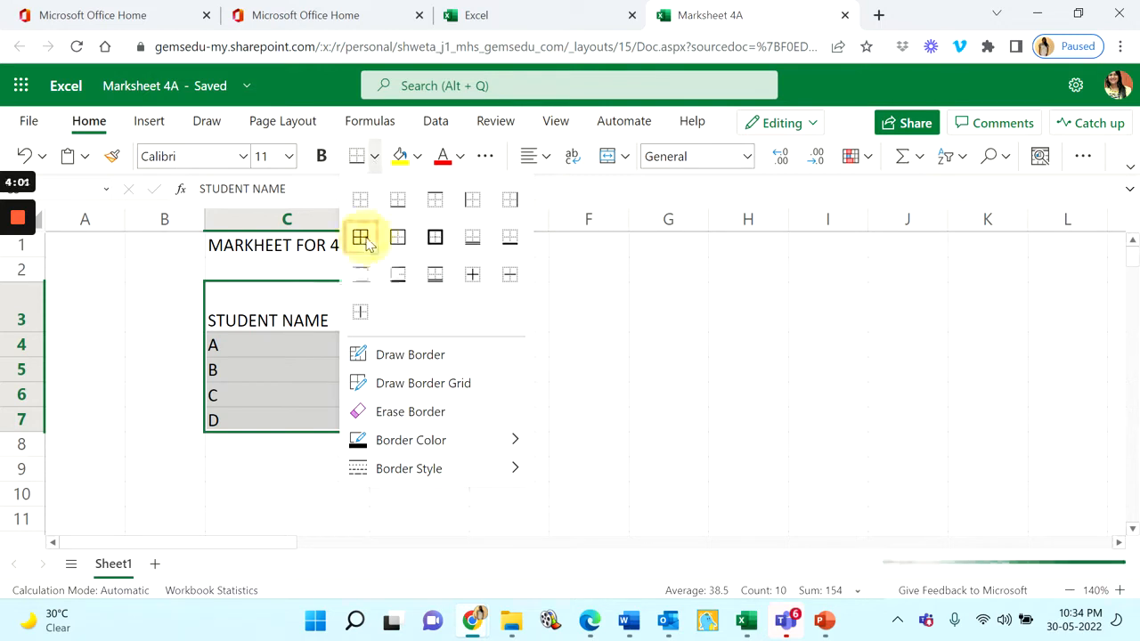
{"action": "left_click", "coordinate": [366, 240]}
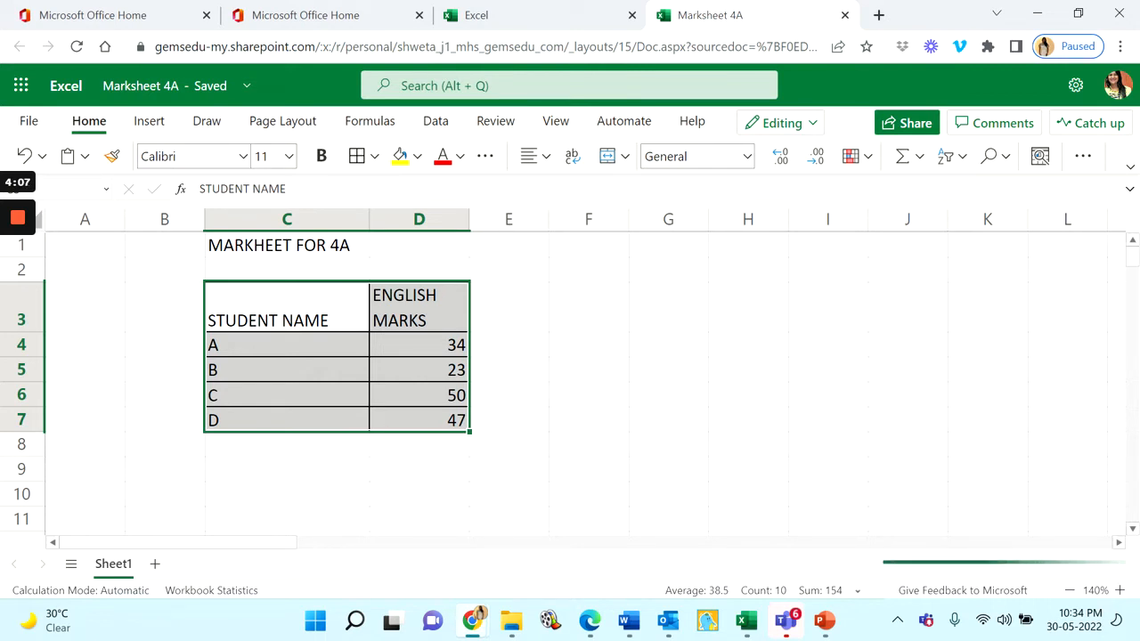
Step: Center the contents of the table C3:D7 horizontally and align them to the middle vertically
{"action": "left_click", "coordinate": [545, 160]}
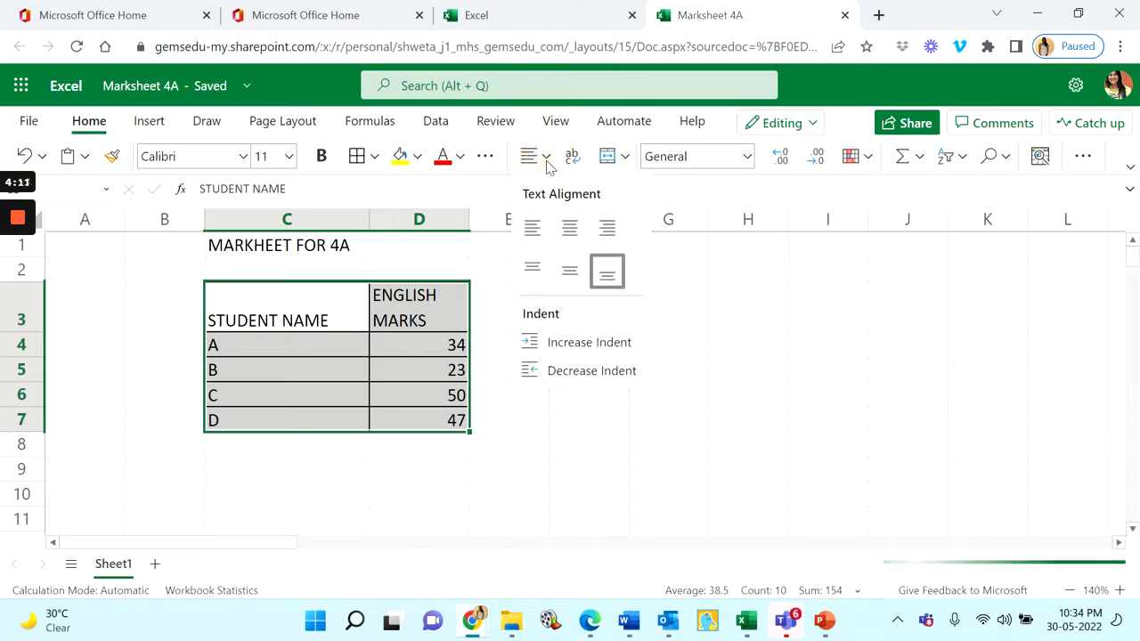
{"action": "left_click", "coordinate": [567, 233]}
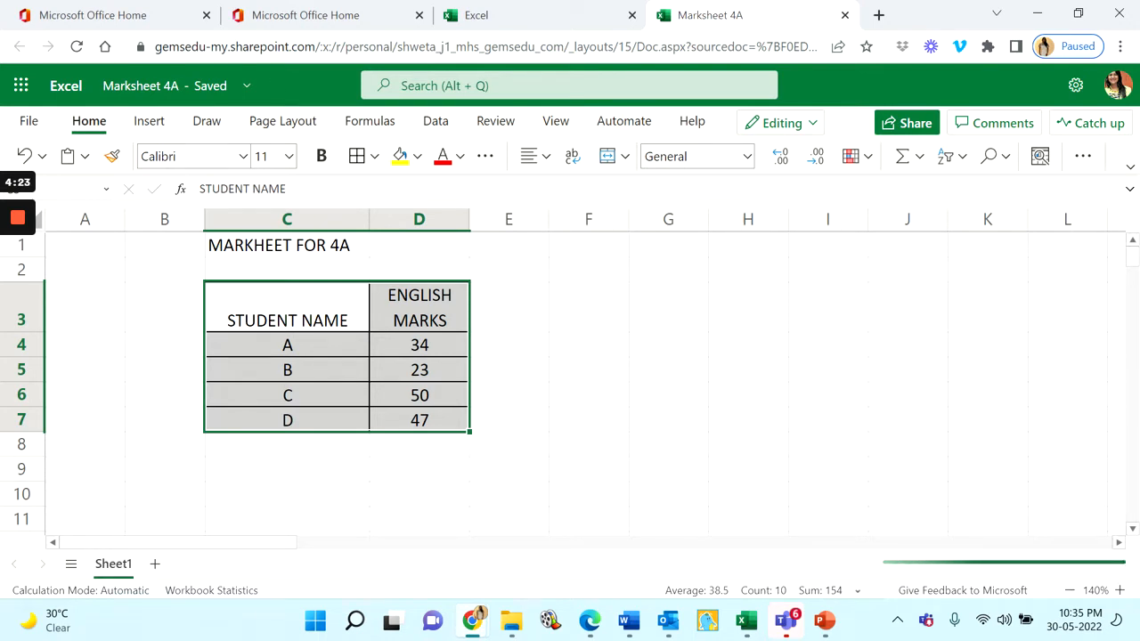
{"action": "left_click", "coordinate": [547, 157]}
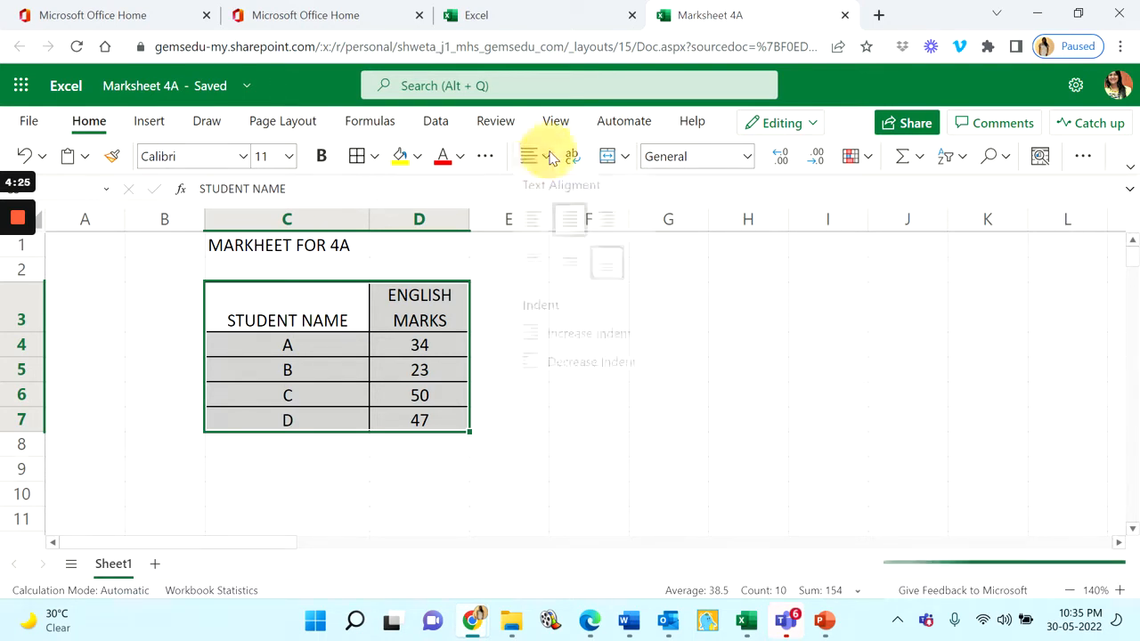
{"action": "left_click", "coordinate": [571, 276]}
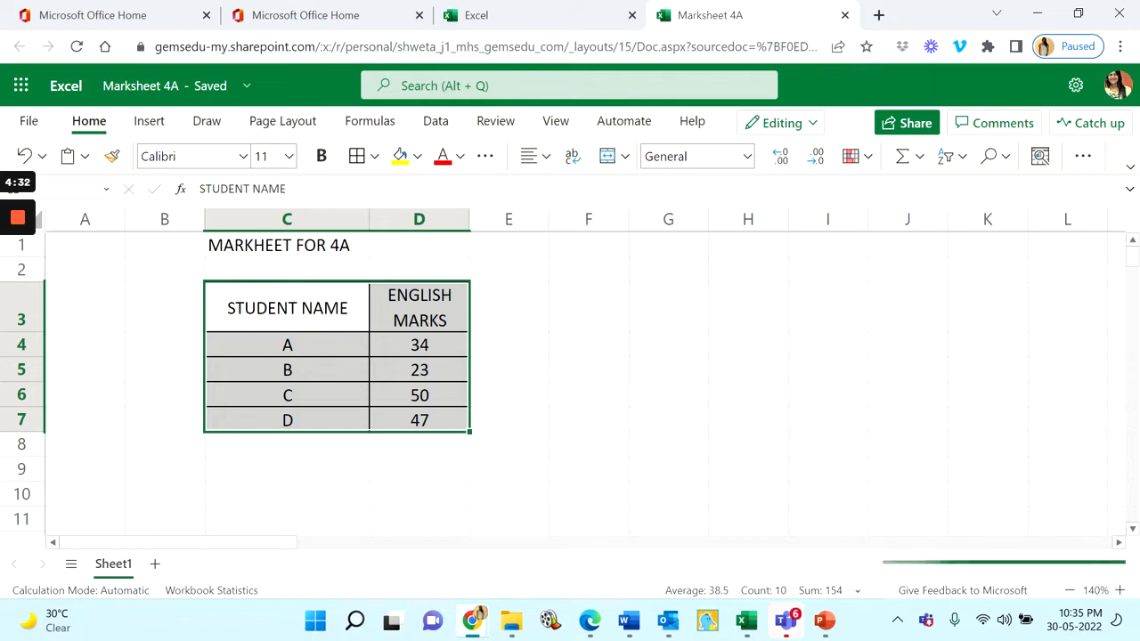
{"action": "left_click", "coordinate": [516, 395]}
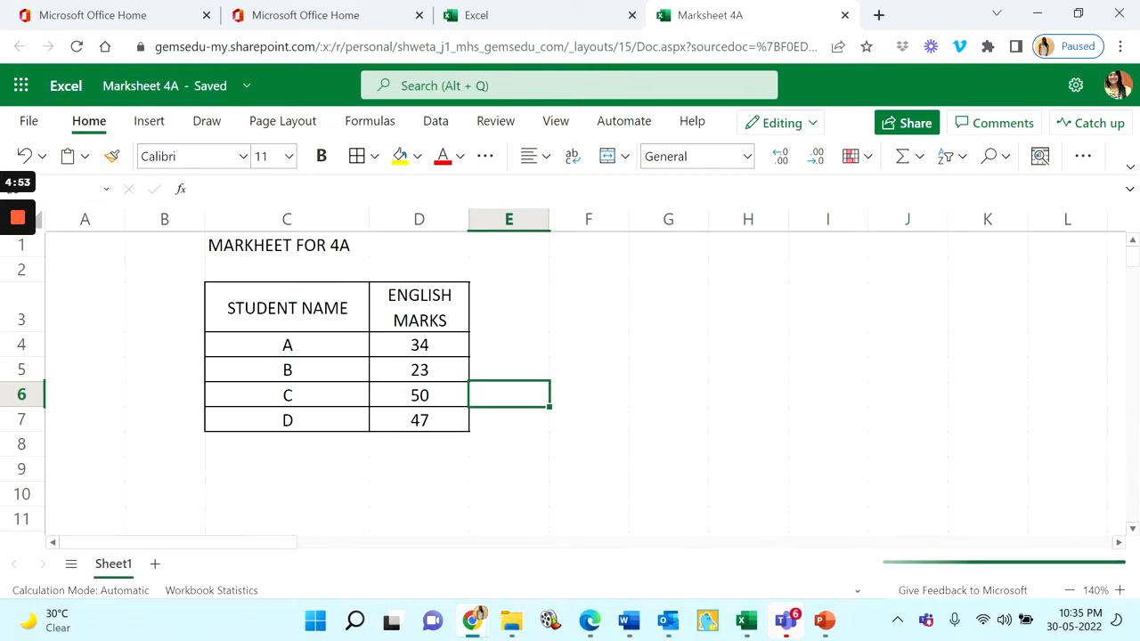
Step: Merge and center the marksheet title across cells C1 and D1
{"action": "left_click", "coordinate": [268, 245]}
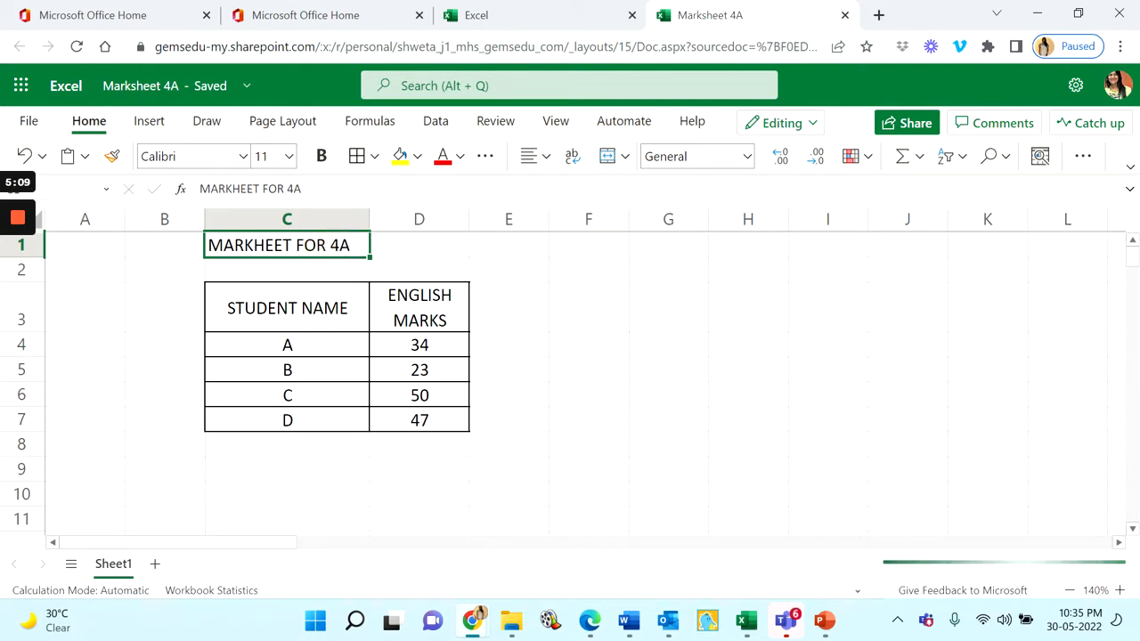
{"action": "mouse_move", "coordinate": [303, 246]}
{"action": "left_mouse_down"}
{"action": "mouse_move", "coordinate": [267, 242]}
{"action": "mouse_move", "coordinate": [417, 237]}
{"action": "mouse_move", "coordinate": [400, 247]}
{"action": "left_mouse_up"}
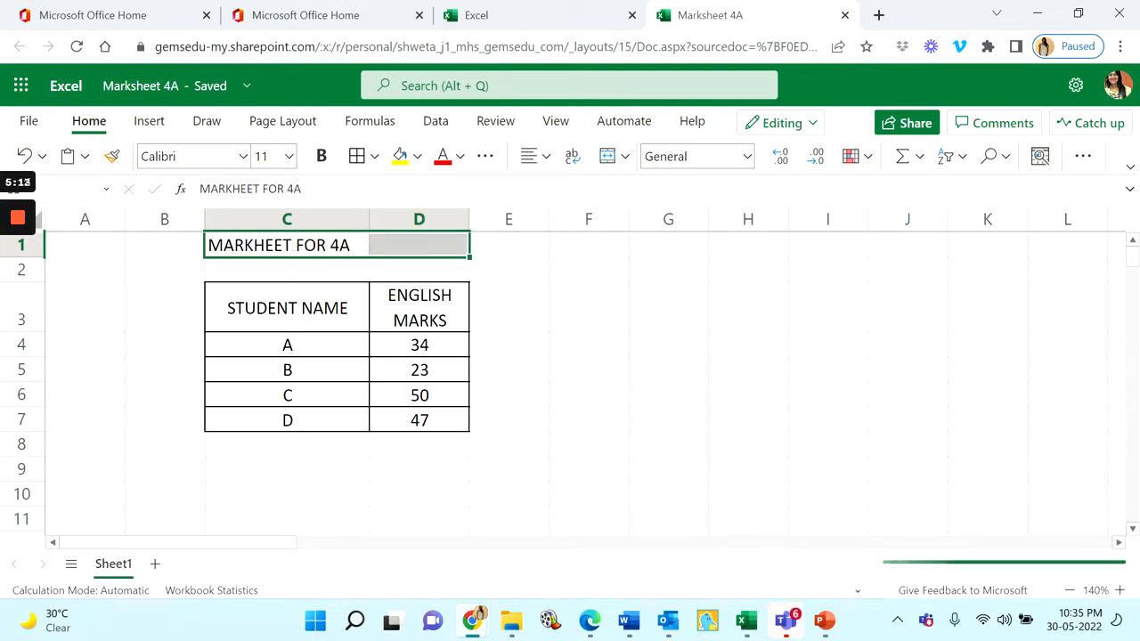
{"action": "left_click", "coordinate": [627, 160]}
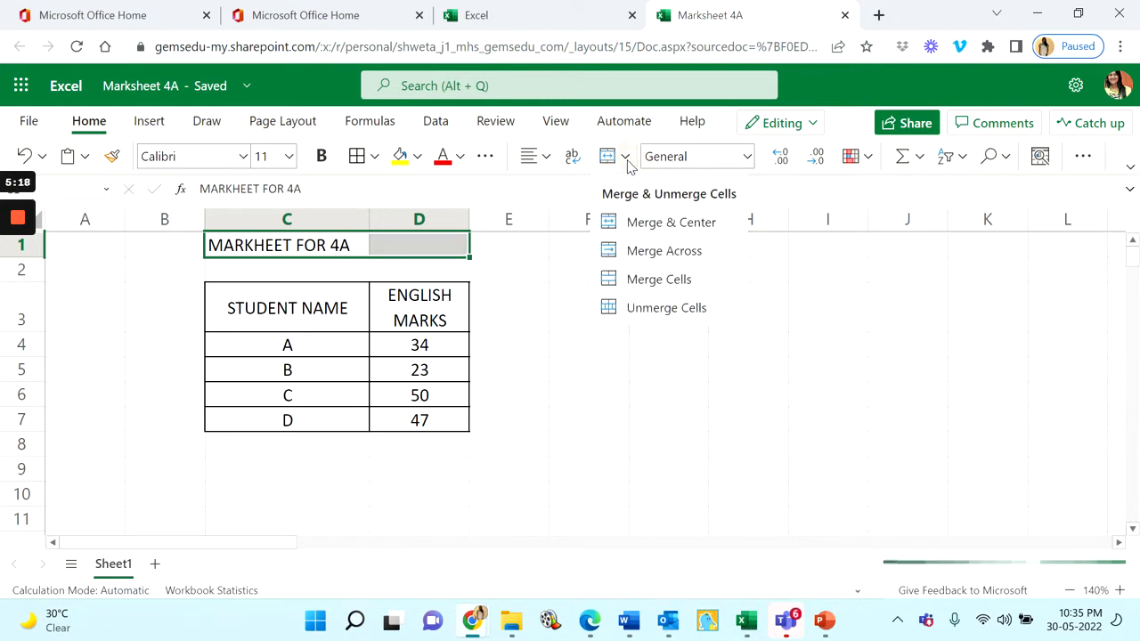
{"action": "left_click", "coordinate": [683, 222]}
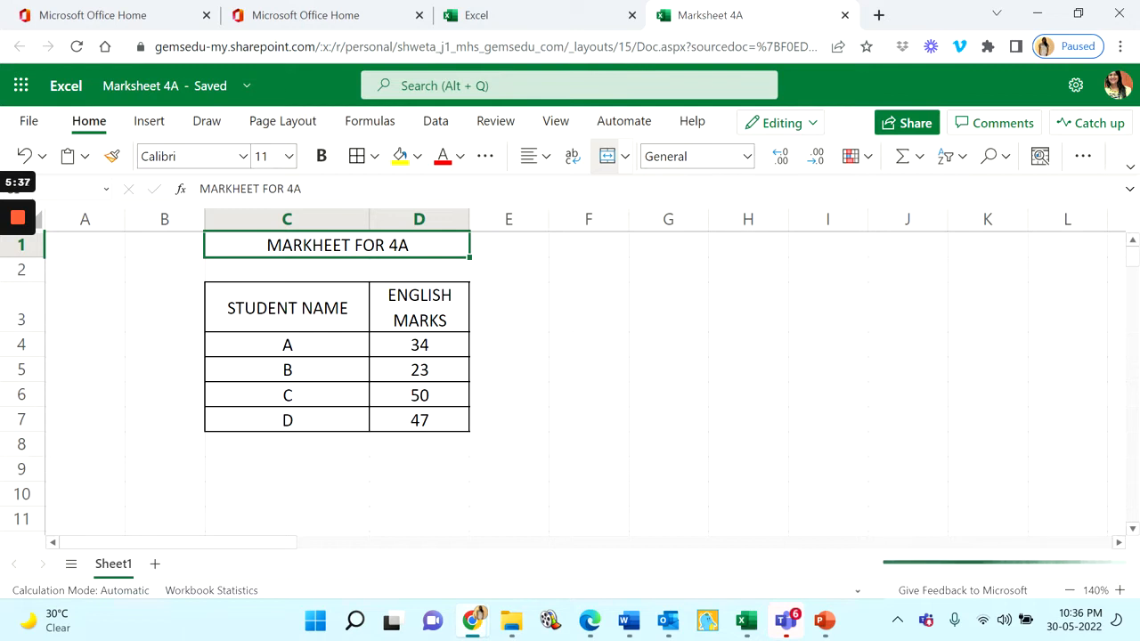
Step: Give the merged title cell a standard yellow fill and set its text color to standard blue
{"action": "left_click", "coordinate": [417, 156]}
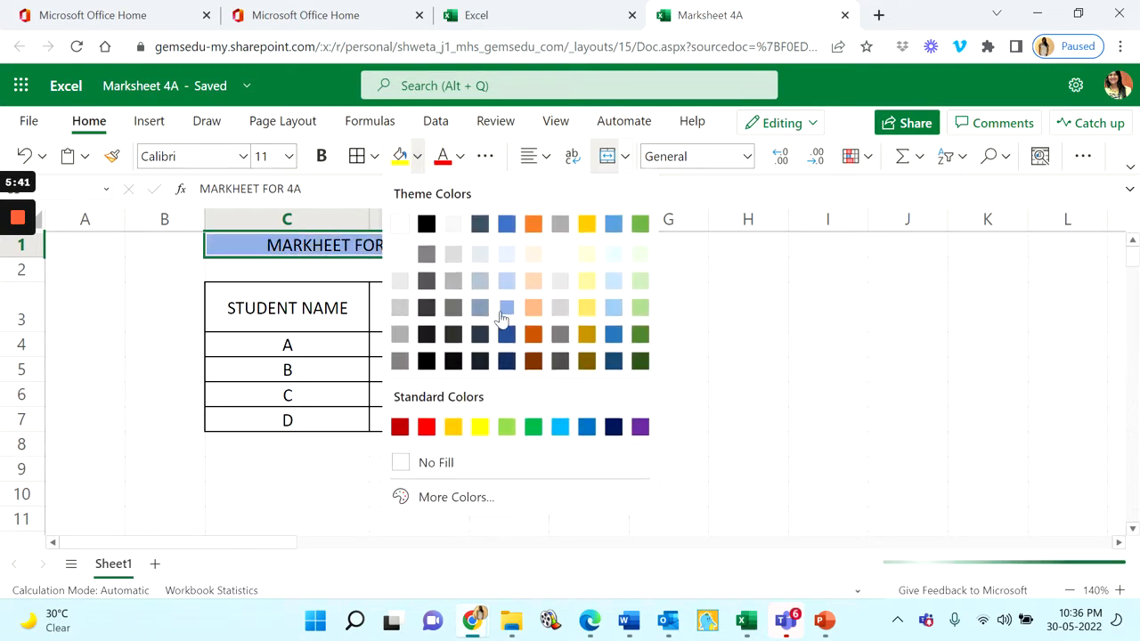
{"action": "left_click", "coordinate": [478, 430]}
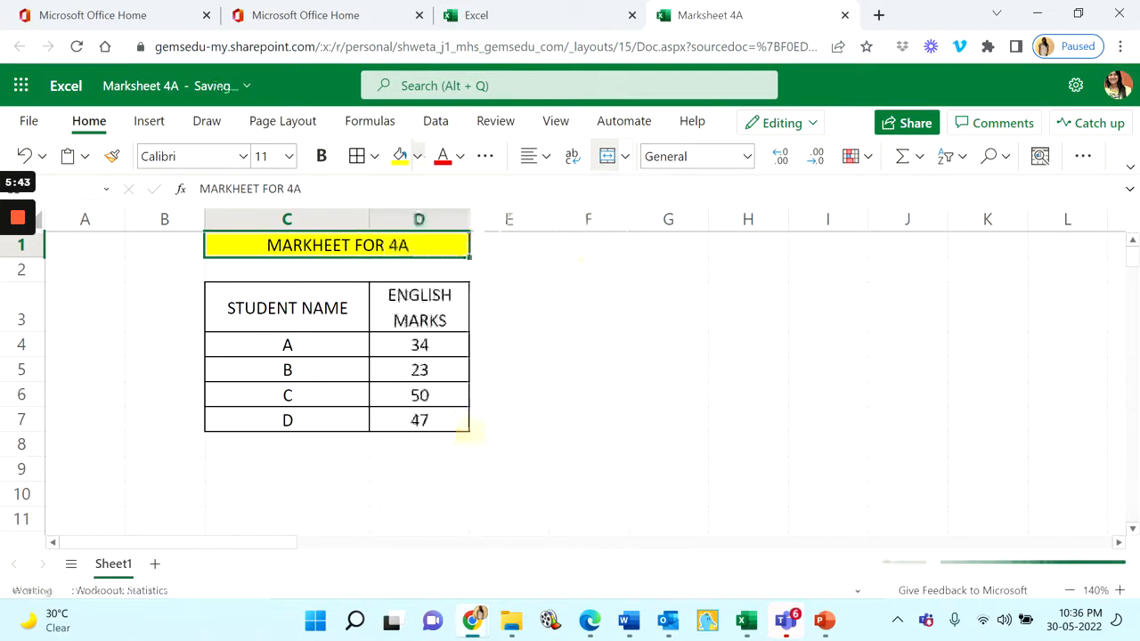
{"action": "left_click", "coordinate": [461, 164]}
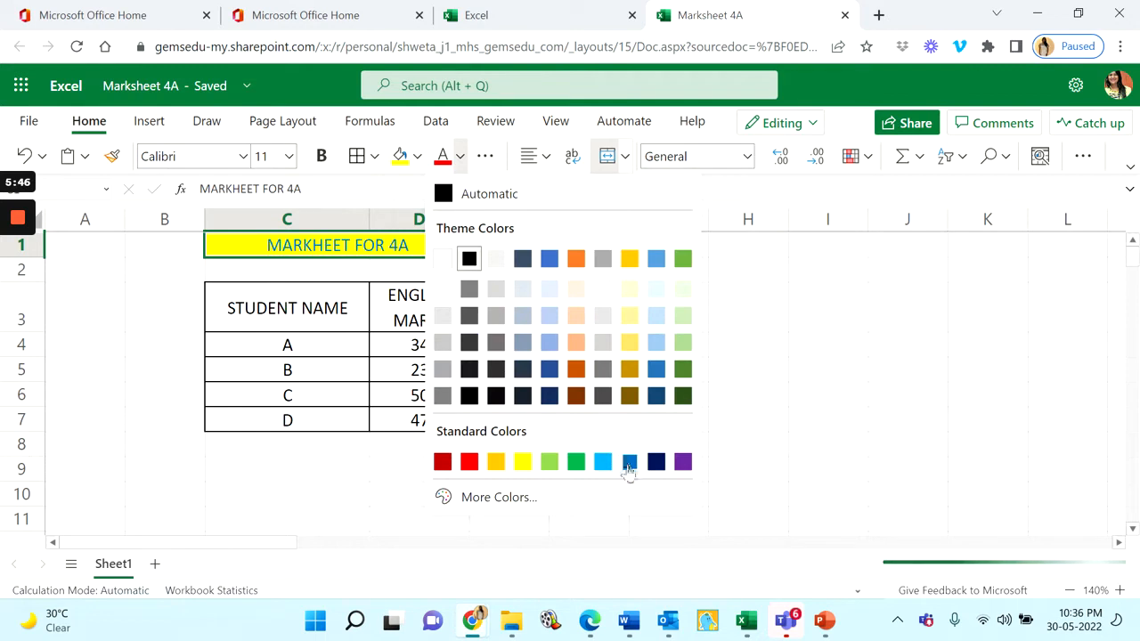
{"action": "left_click", "coordinate": [629, 464]}
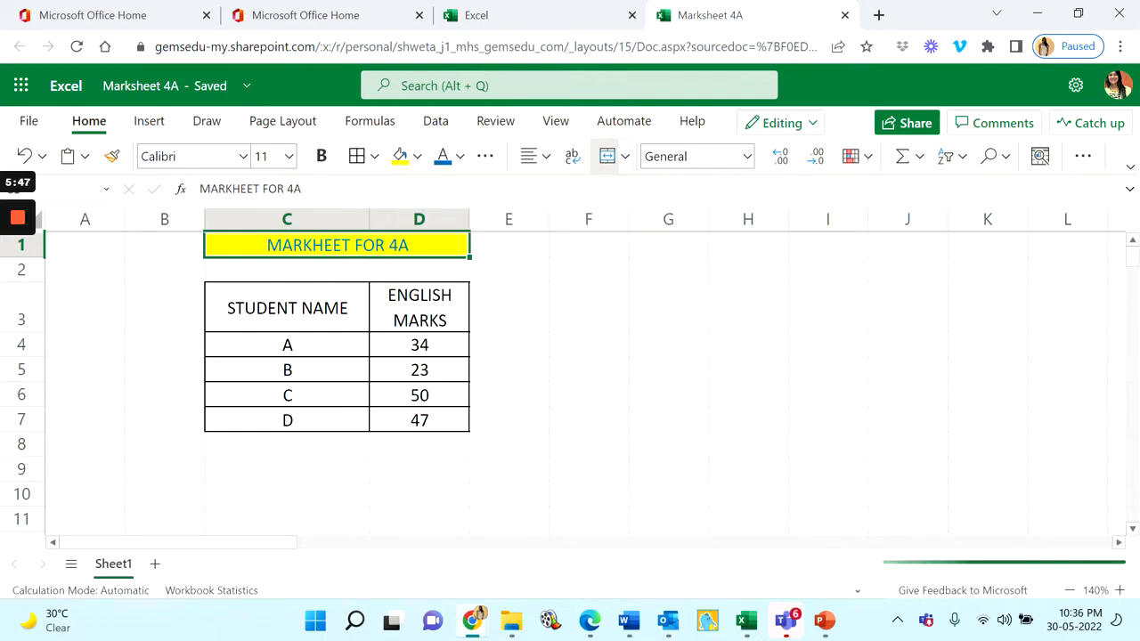
Step: Make the marksheet title bold and set its font size to 18
{"action": "left_click", "coordinate": [326, 157]}
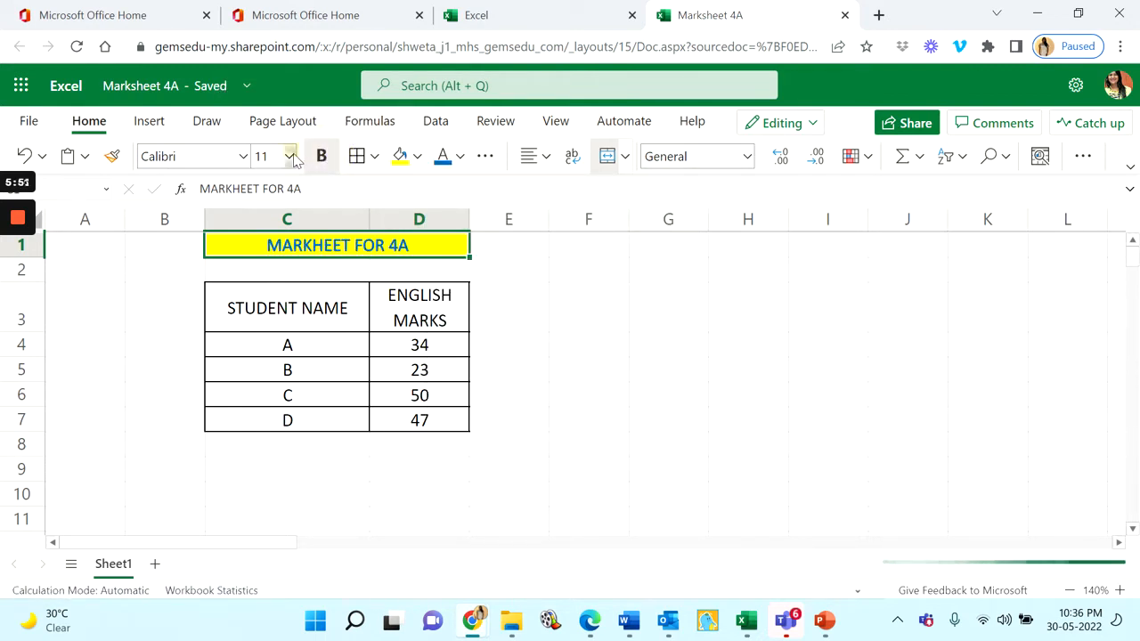
{"action": "left_click", "coordinate": [290, 157]}
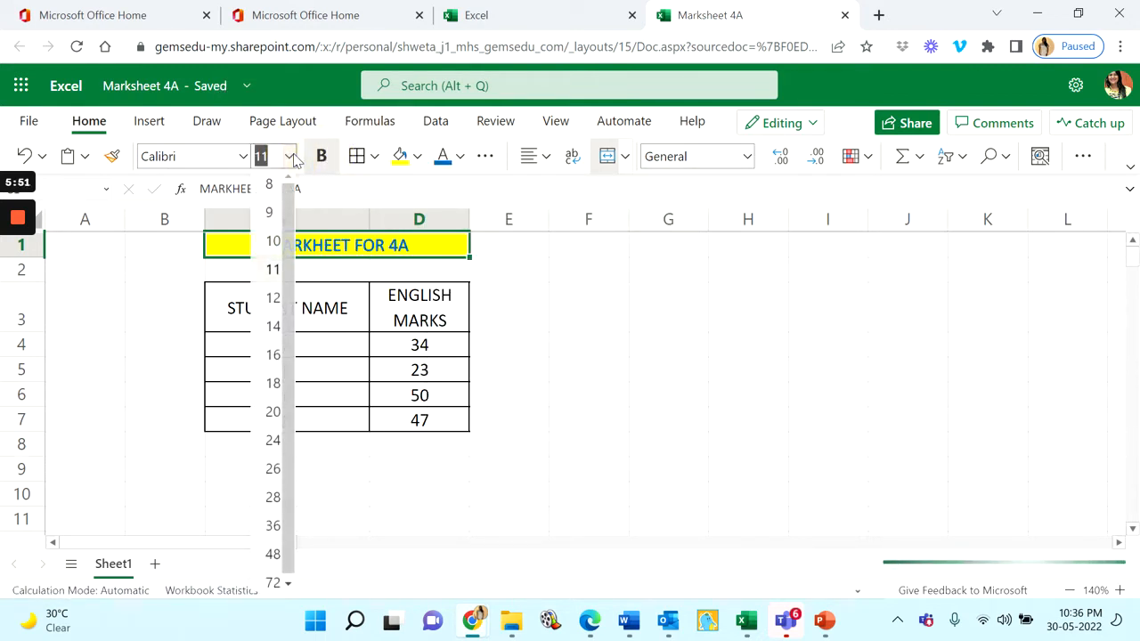
{"action": "left_click", "coordinate": [273, 383]}
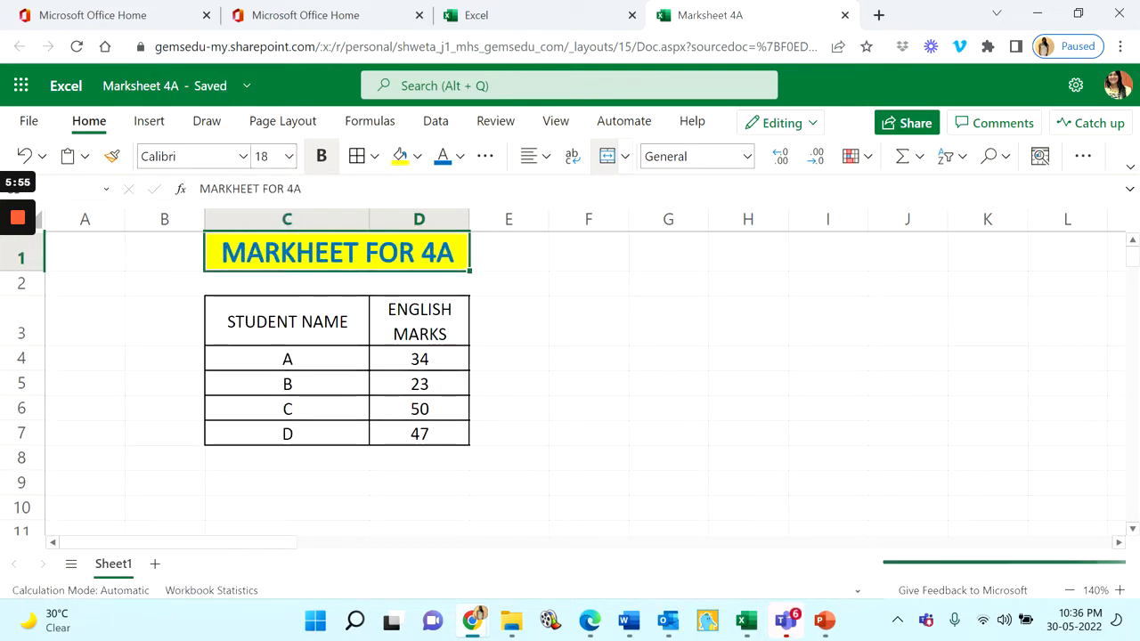
{"action": "left_click", "coordinate": [498, 361]}
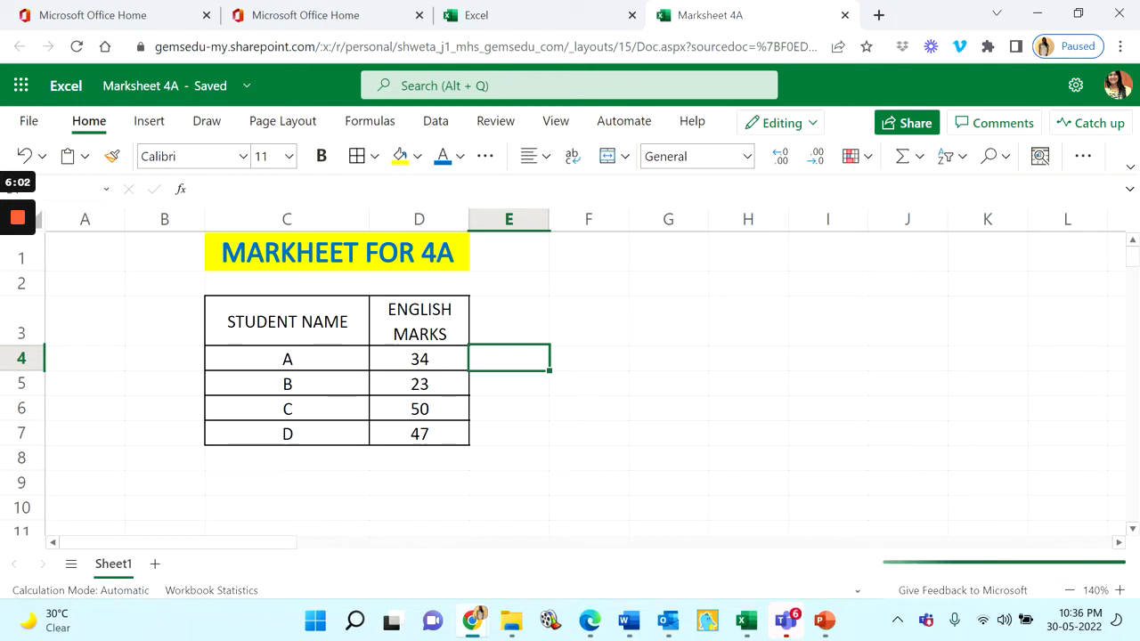
{"action": "left_click", "coordinate": [551, 400]}
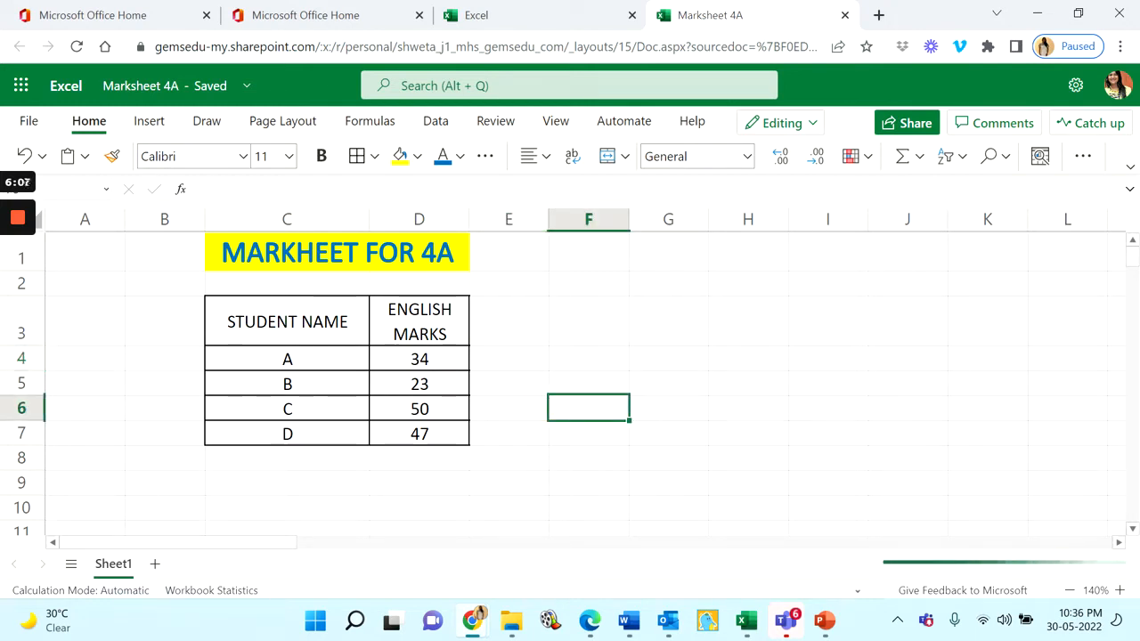
Step: Insert a clustered column chart from the student names and English marks in C3:D7
{"action": "left_click", "coordinate": [318, 324]}
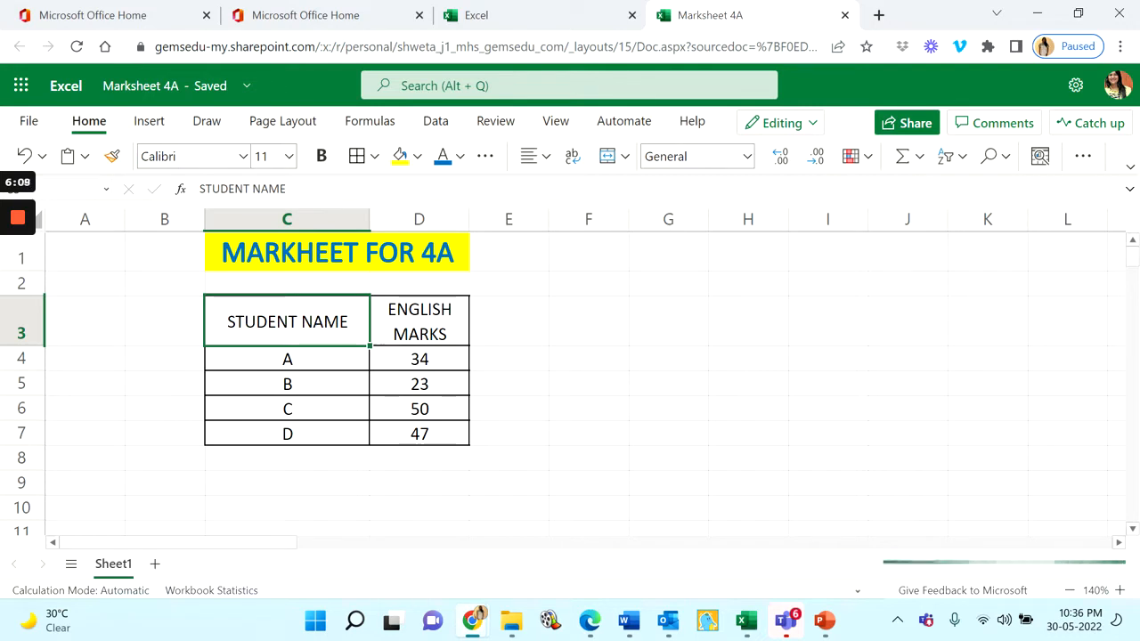
{"action": "left_click_drag", "start_coordinate": [328, 323], "coordinate": [420, 433]}
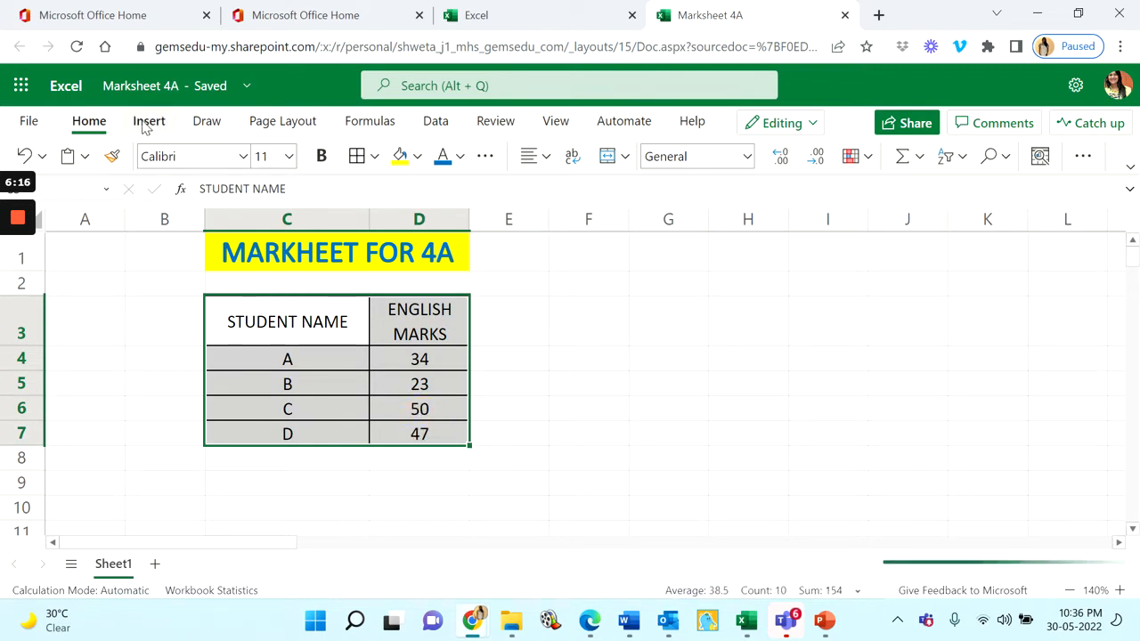
{"action": "left_click", "coordinate": [156, 125]}
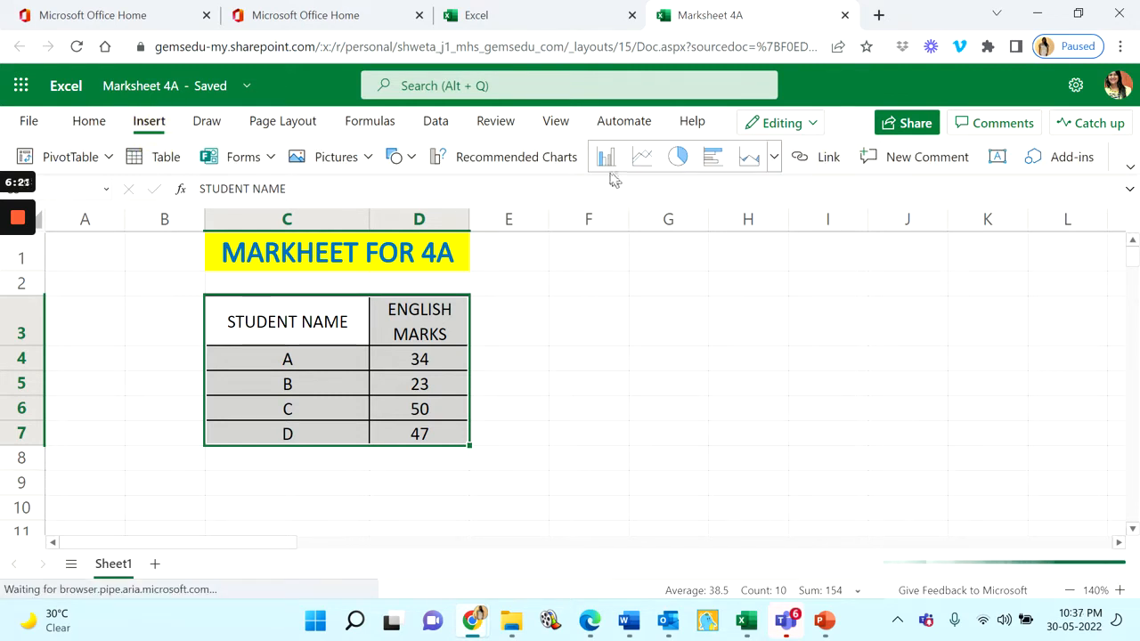
{"action": "left_click", "coordinate": [774, 159]}
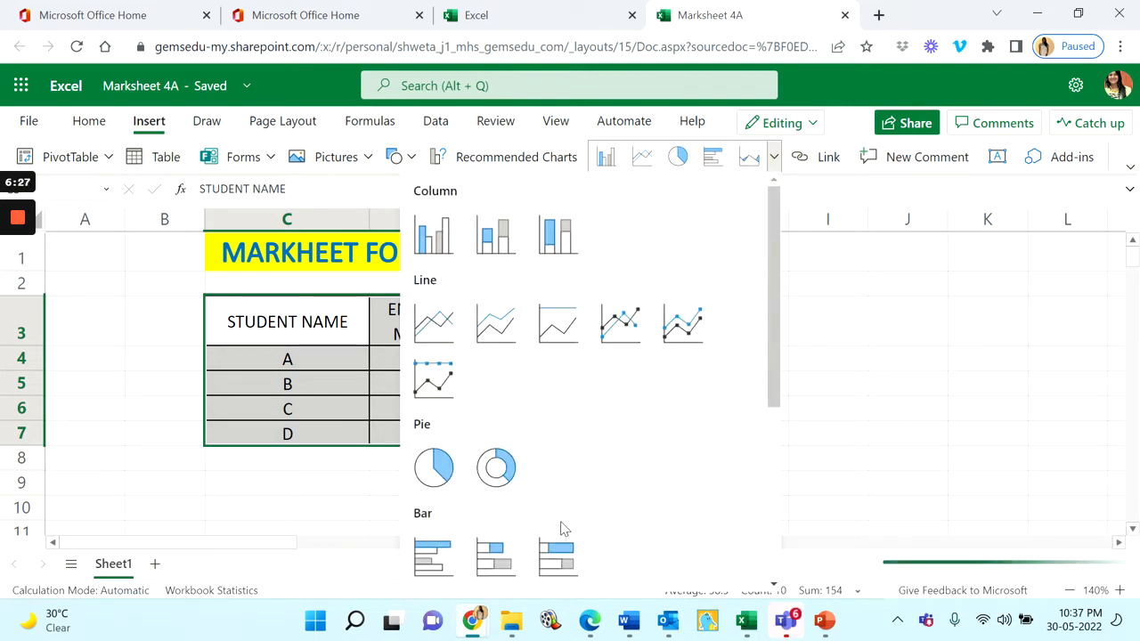
{"action": "left_click", "coordinate": [432, 236]}
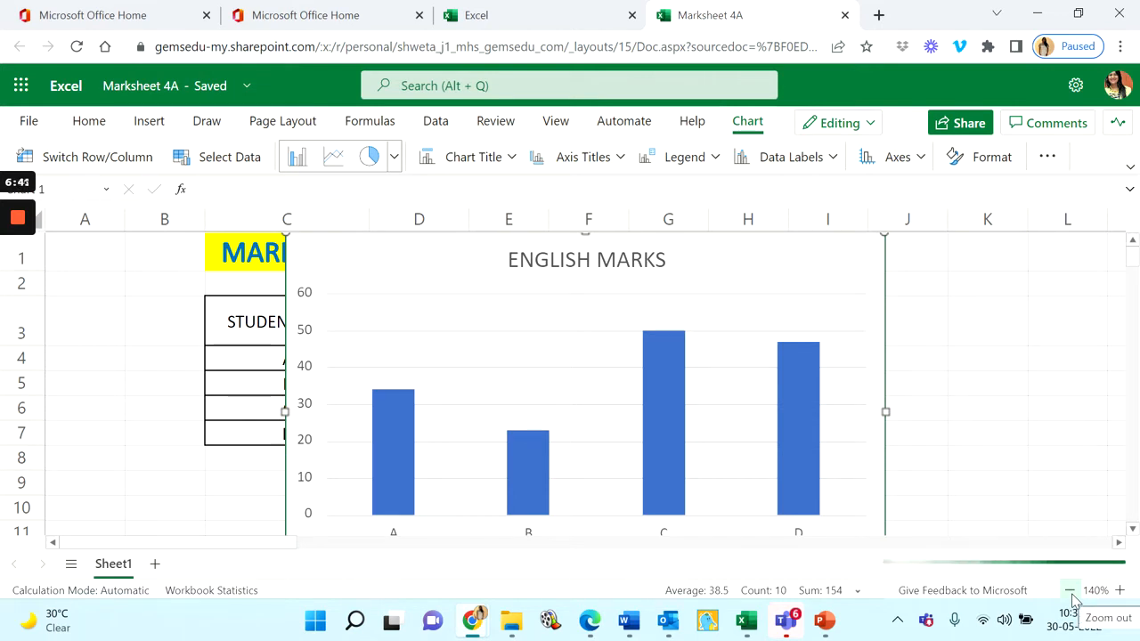
Step: Move the column chart off the marks table to the empty cells beside it, starting around column E
{"action": "left_click", "coordinate": [1069, 592]}
{"action": "left_click", "coordinate": [1069, 591]}
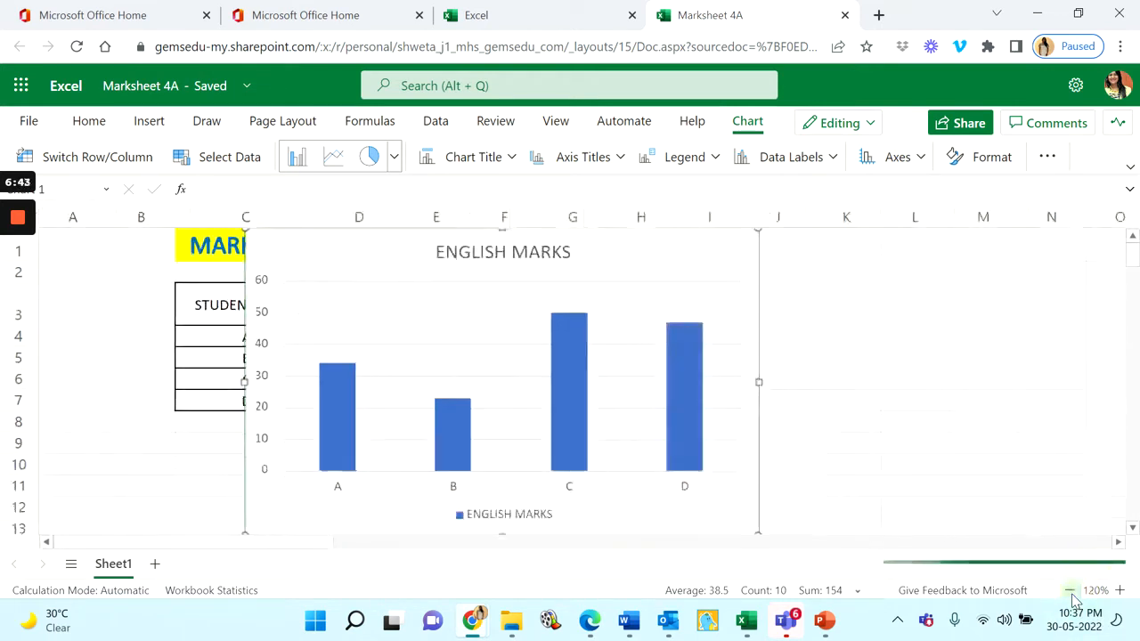
{"action": "left_click", "coordinate": [1069, 591]}
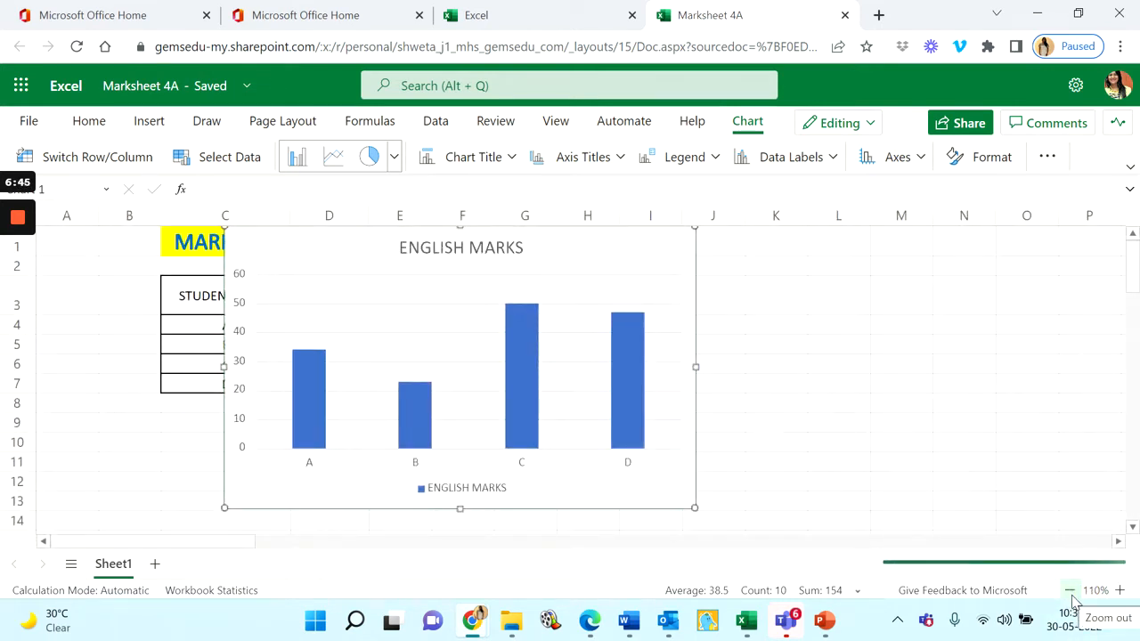
{"action": "left_click", "coordinate": [1070, 591]}
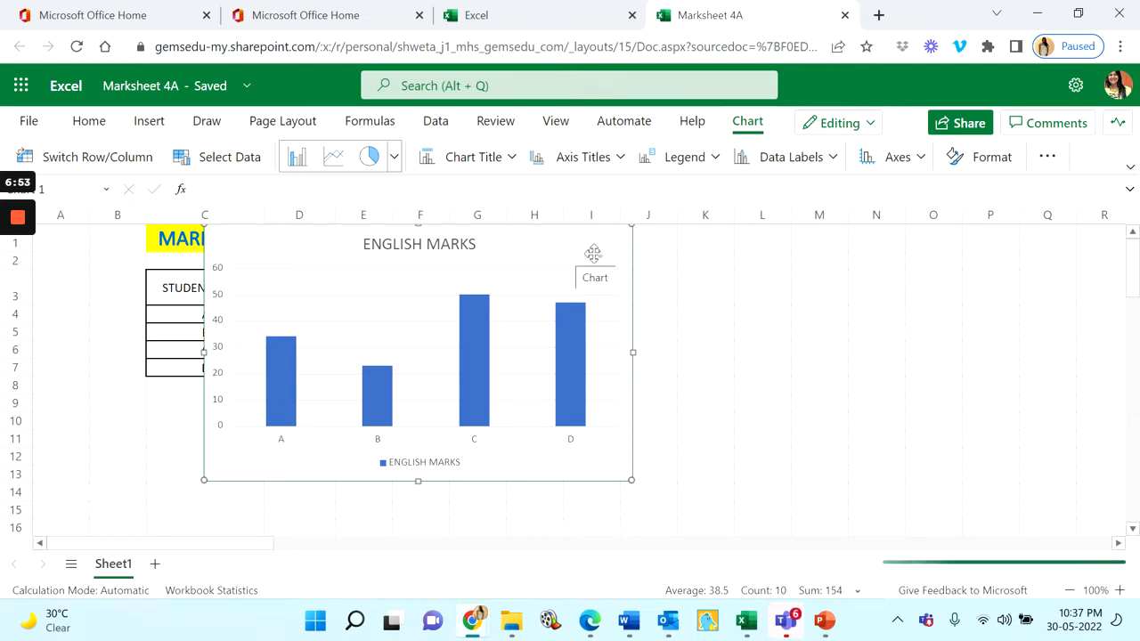
{"action": "left_click_drag", "start_coordinate": [578, 257], "coordinate": [747, 271]}
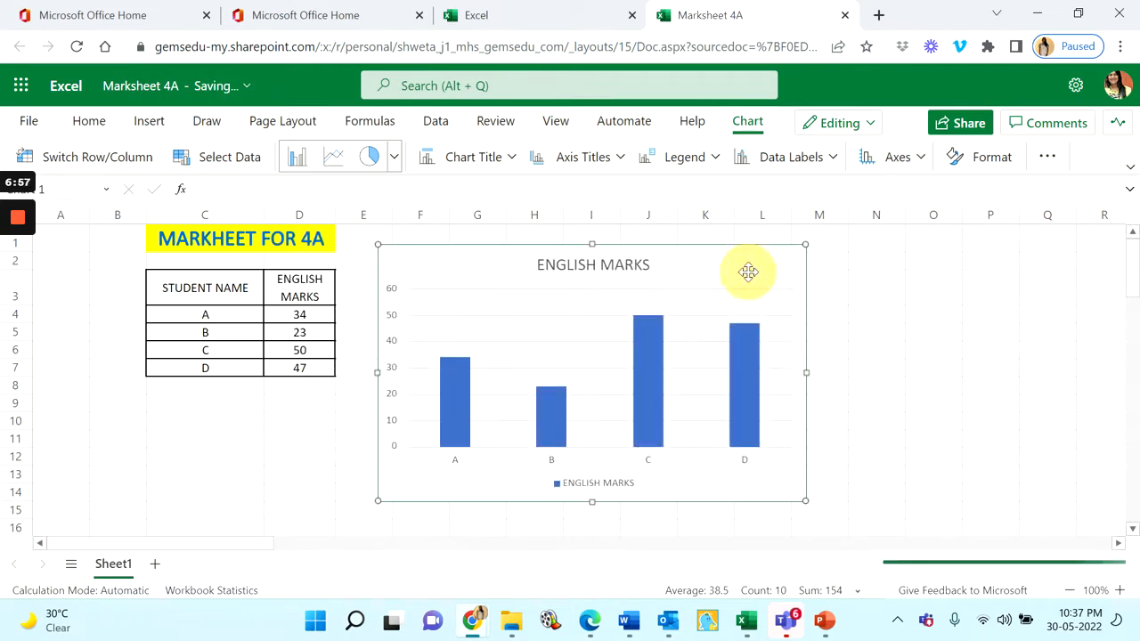
Step: Enlarge the chart slightly by extending its upper-right corner outward and its lower edge down to about row 15
{"action": "left_click", "coordinate": [801, 250]}
{"action": "left_click_drag", "start_coordinate": [804, 248], "coordinate": [811, 235]}
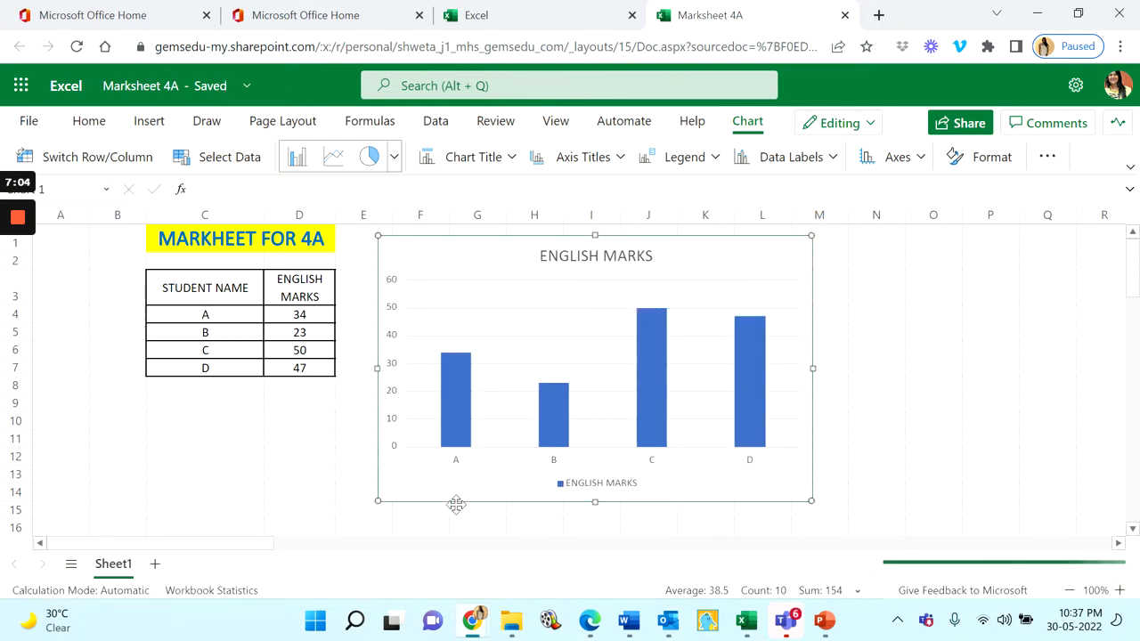
{"action": "left_click_drag", "start_coordinate": [595, 501], "coordinate": [595, 522]}
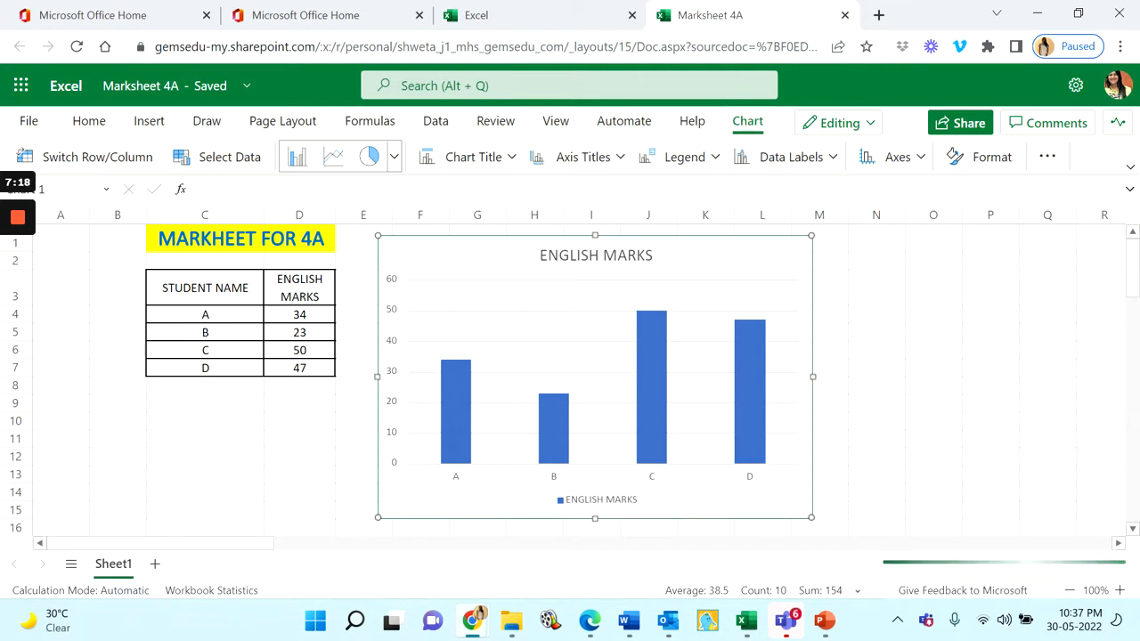
{"action": "left_click", "coordinate": [982, 384]}
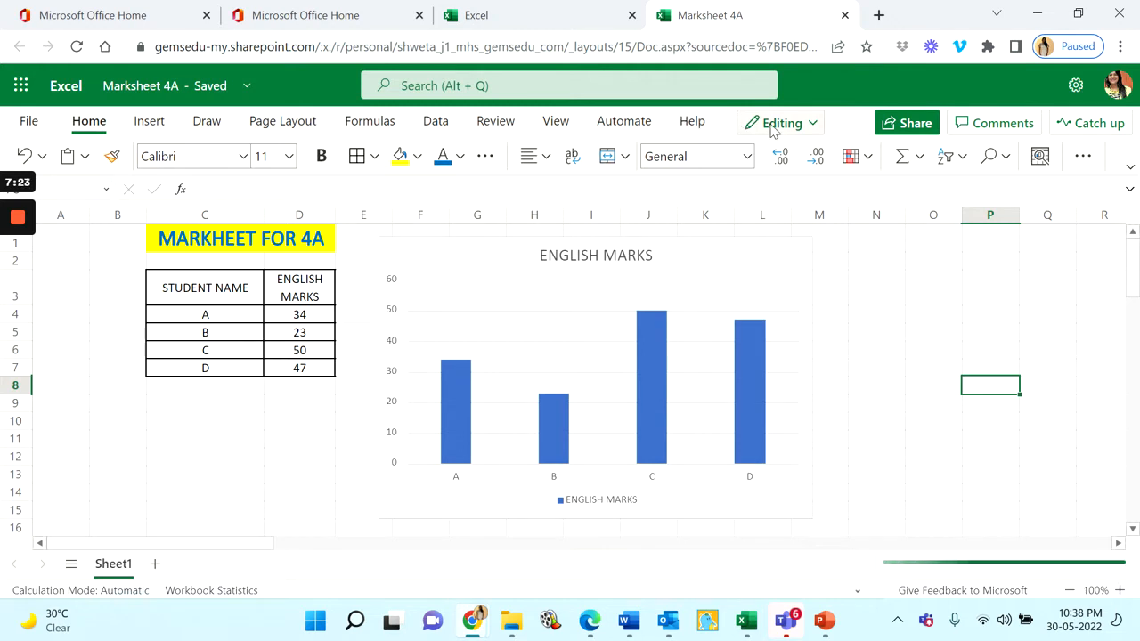
Step: Set the chart title to display above the chart
{"action": "left_click", "coordinate": [776, 251]}
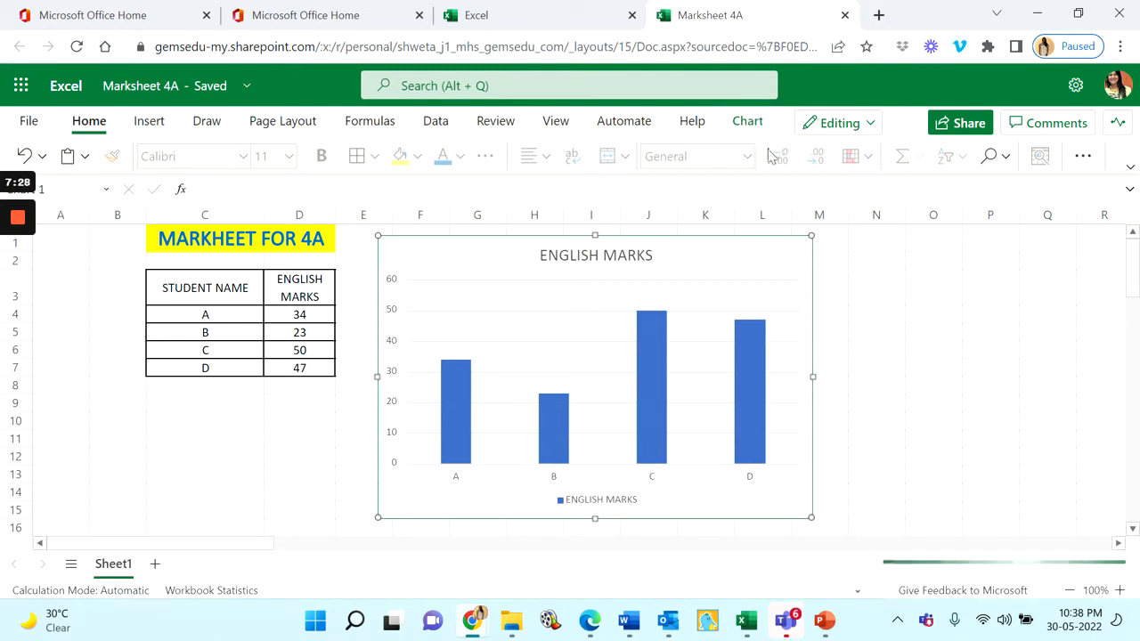
{"action": "left_click", "coordinate": [749, 124]}
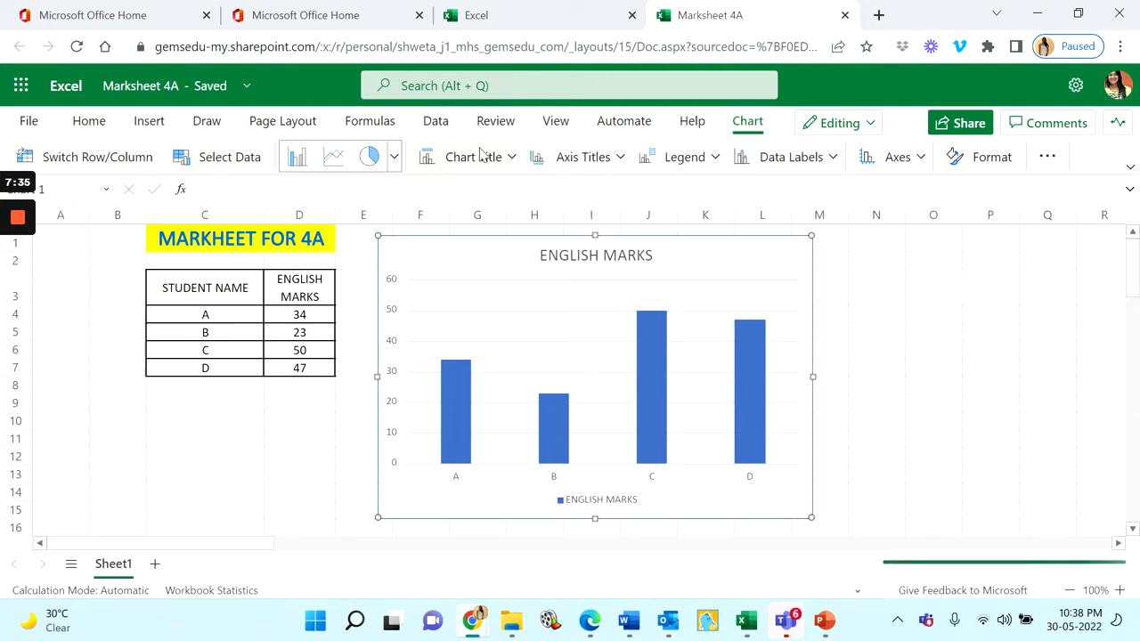
{"action": "left_click", "coordinate": [505, 163]}
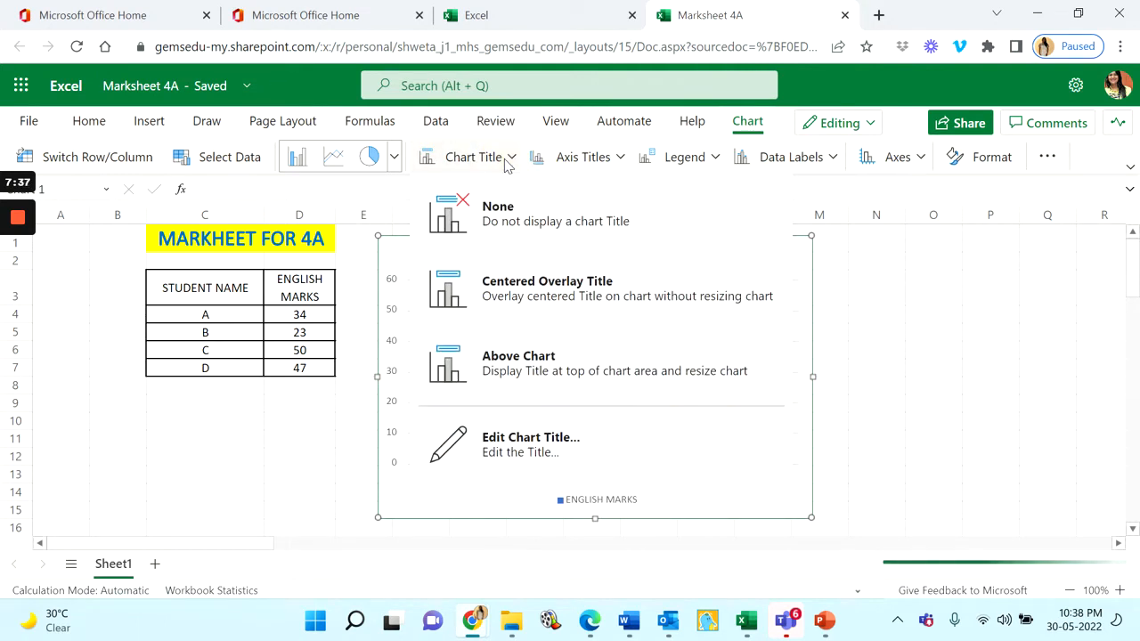
{"action": "left_click", "coordinate": [584, 368]}
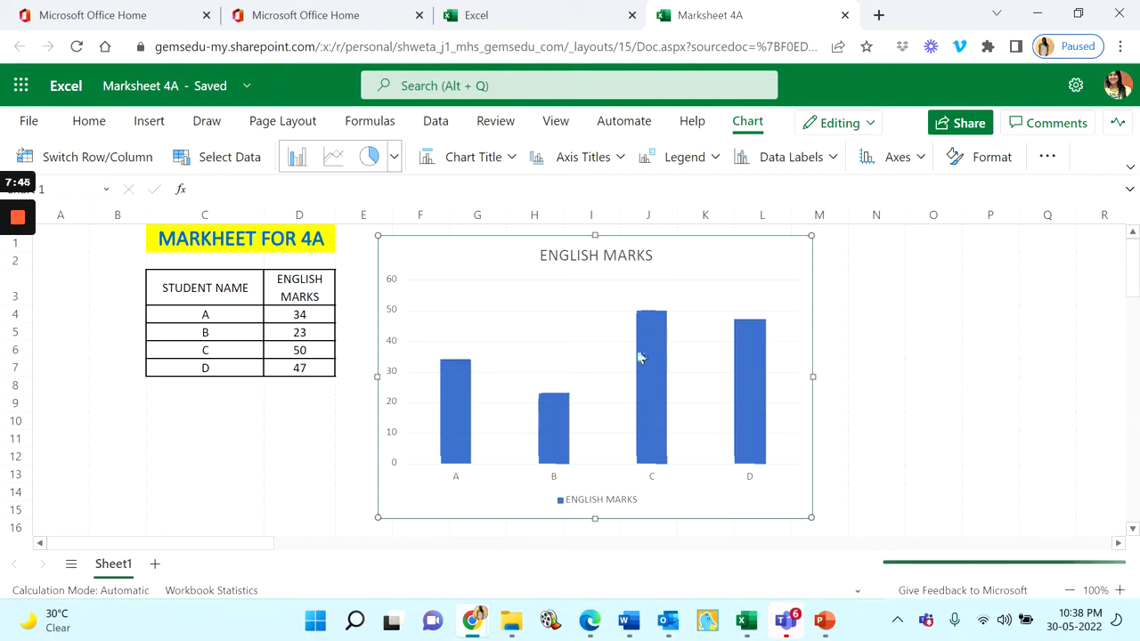
Step: Try to edit the chart title's text directly on the chart
{"action": "left_click", "coordinate": [614, 264]}
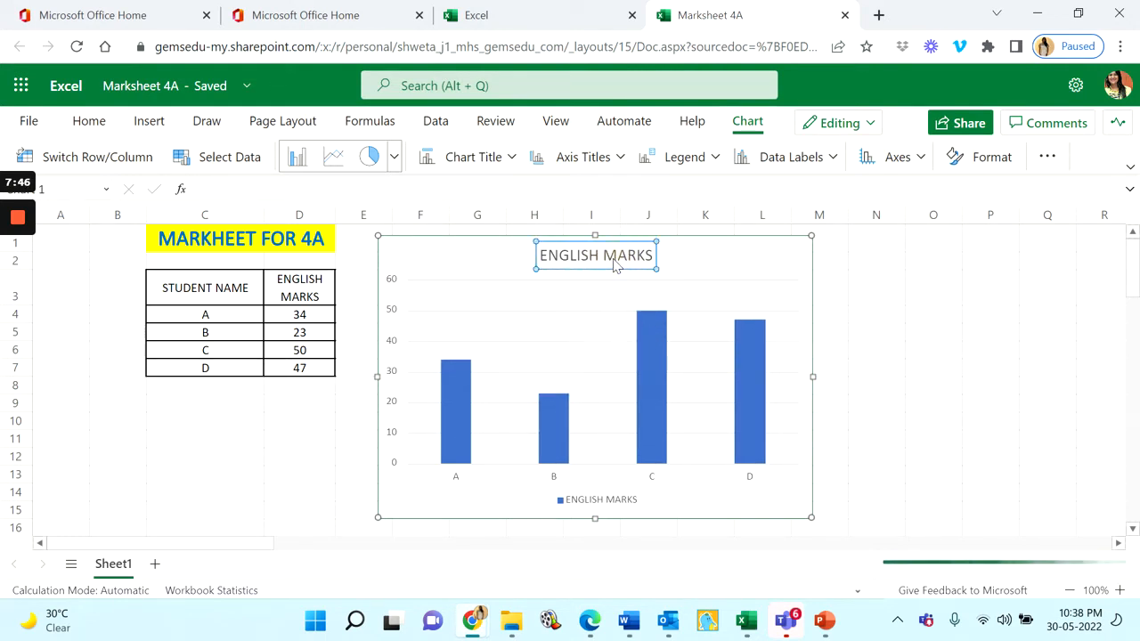
{"action": "left_click", "coordinate": [616, 265]}
{"action": "left_click", "coordinate": [615, 266]}
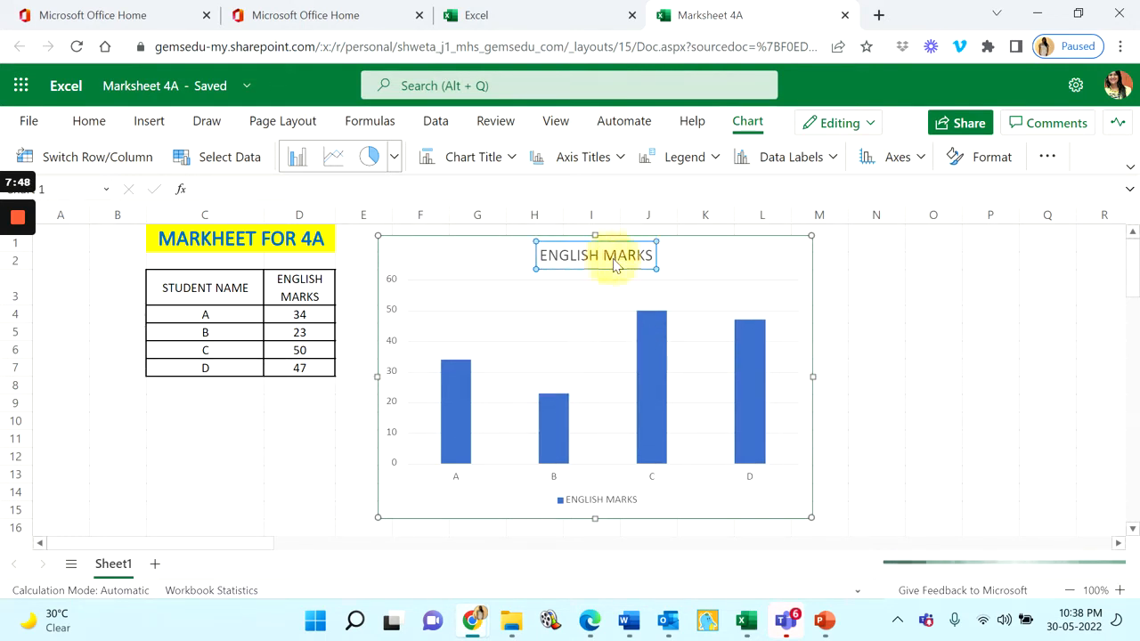
{"action": "left_click", "coordinate": [598, 259]}
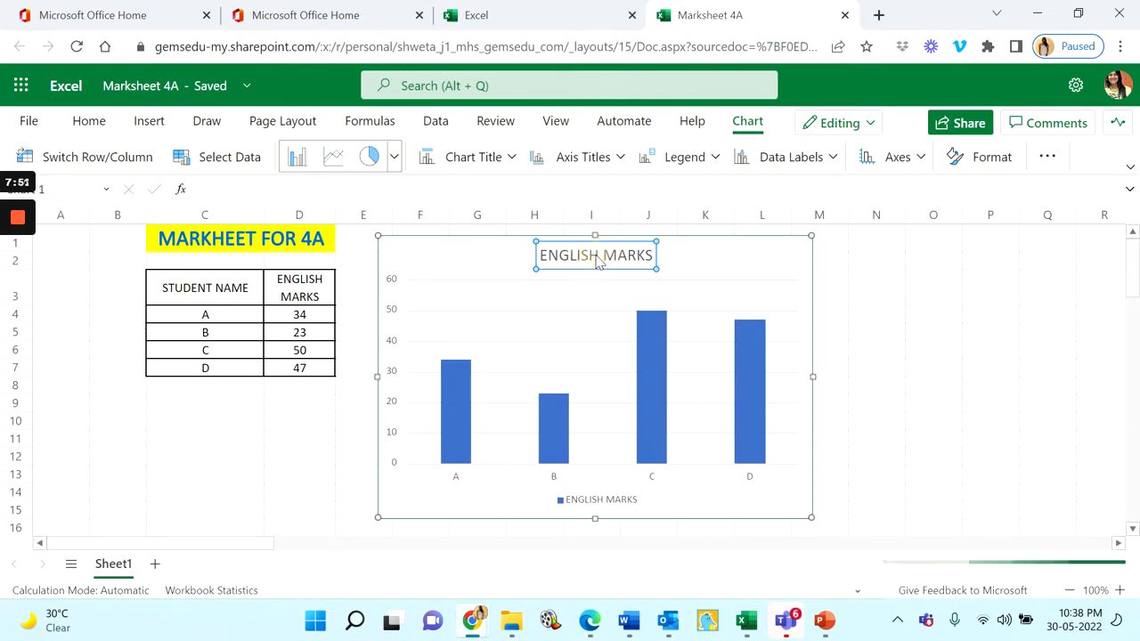
{"action": "left_click", "coordinate": [651, 255]}
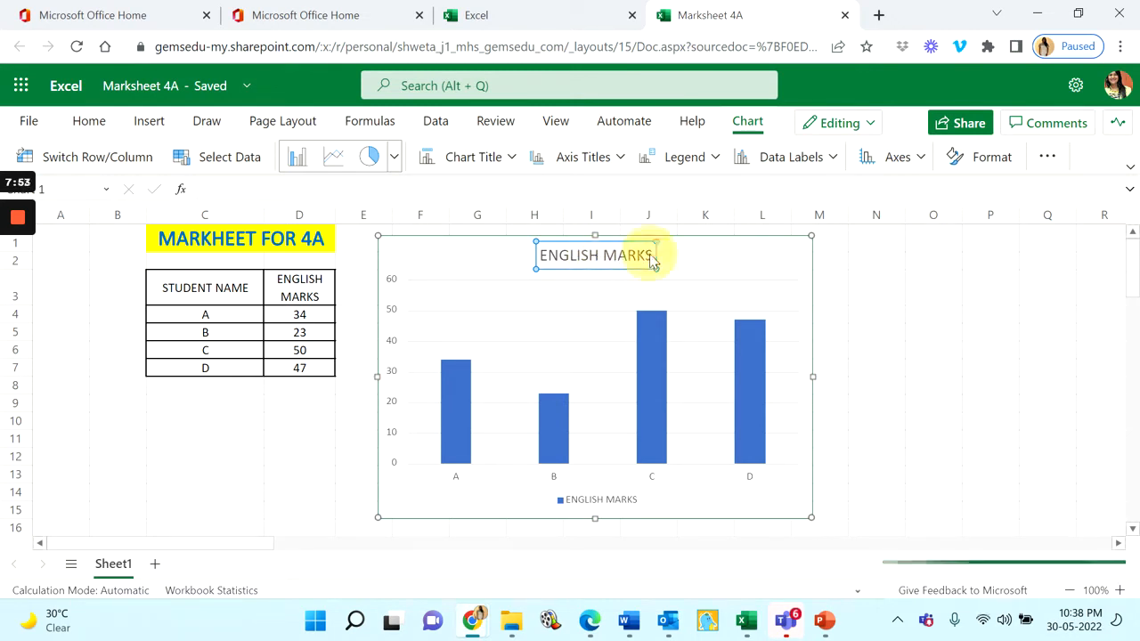
{"action": "left_click", "coordinate": [644, 256]}
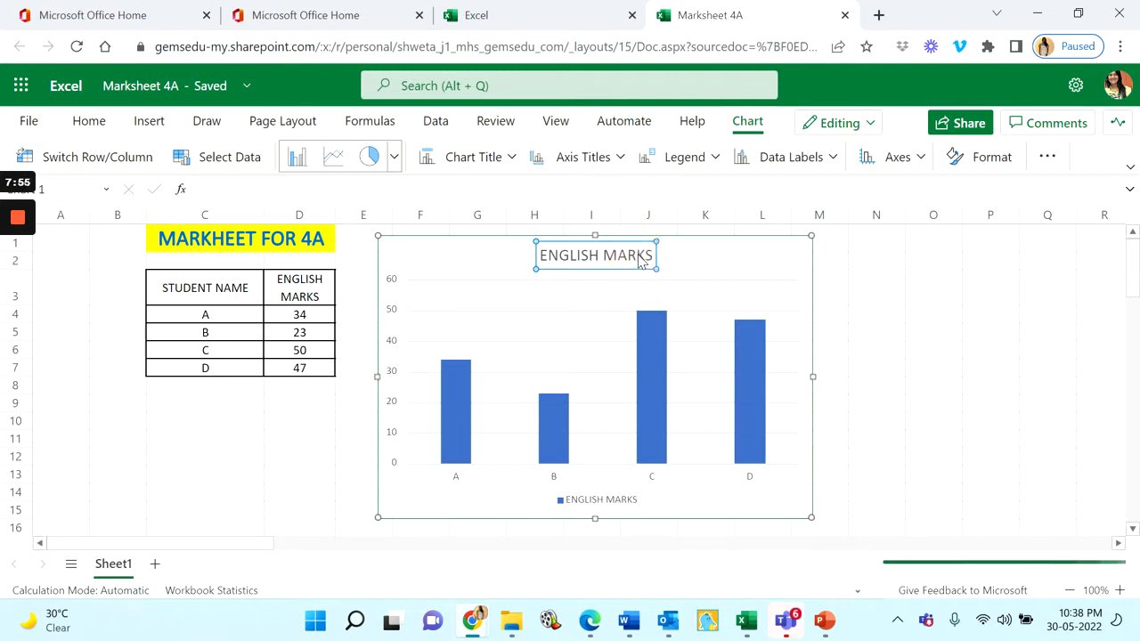
{"action": "double_click", "coordinate": [642, 257]}
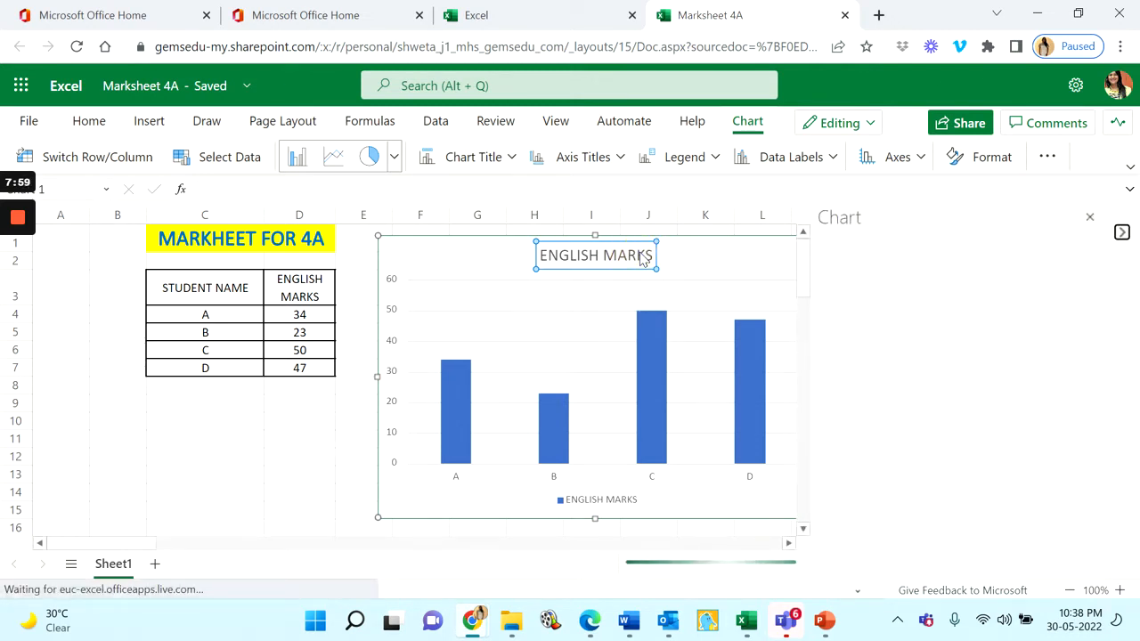
{"action": "left_click", "coordinate": [1089, 216]}
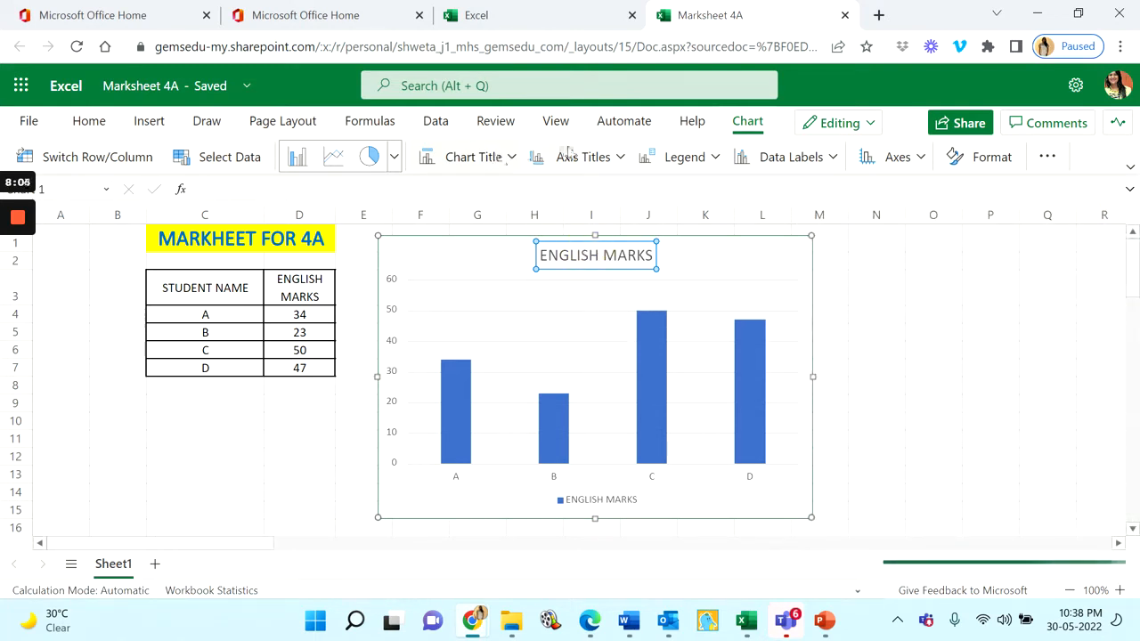
Step: Change the chart title text to "ENGLISH MARKS FOR 4A"
{"action": "left_click", "coordinate": [515, 158]}
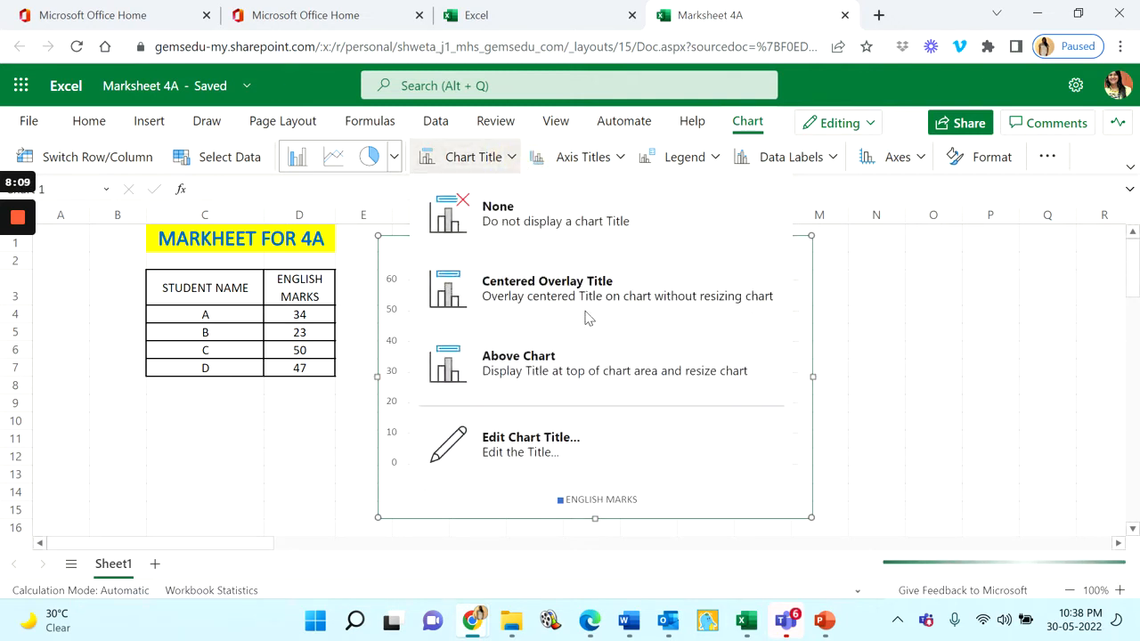
{"action": "left_click", "coordinate": [568, 453]}
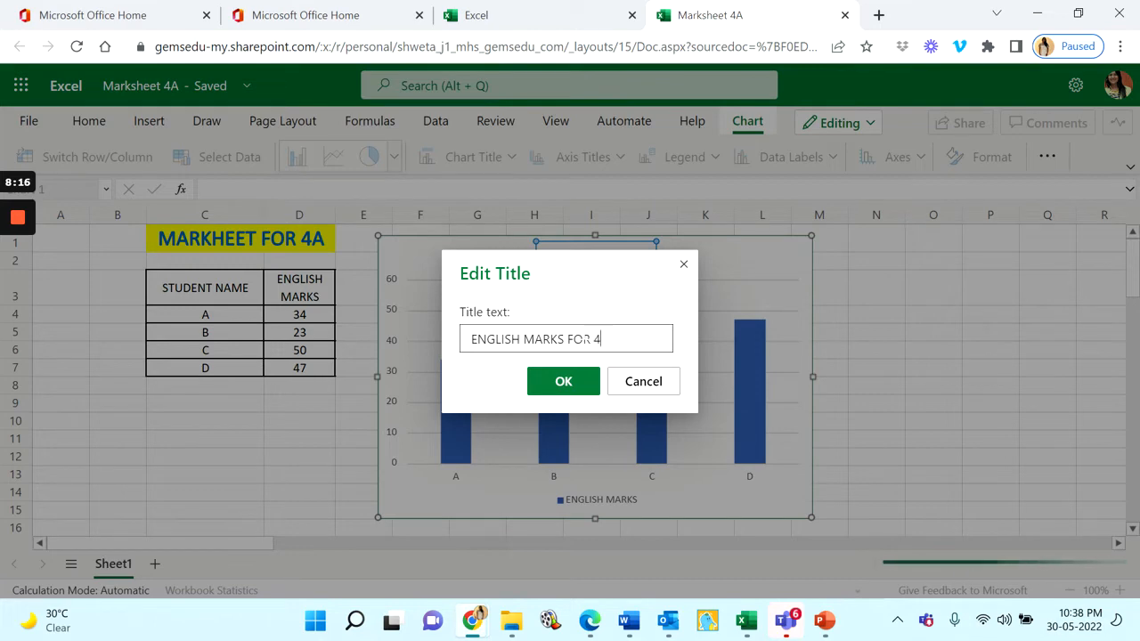
{"action": "left_click", "coordinate": [585, 381]}
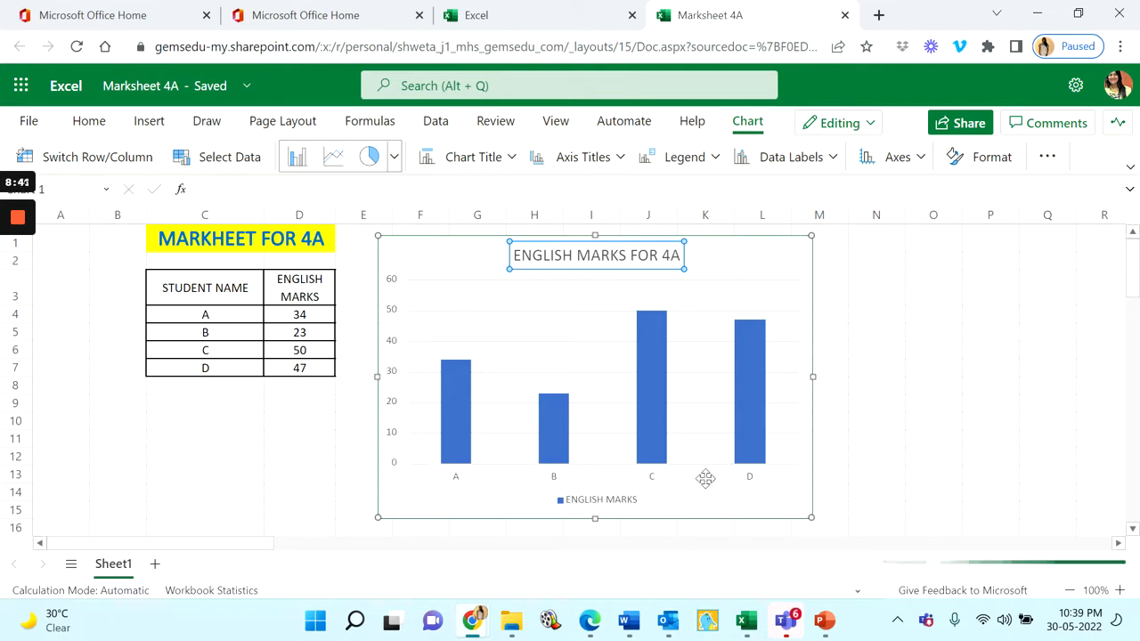
Step: Add a title below the chart's primary horizontal axis reading "STUDENT NAMES"
{"action": "left_click", "coordinate": [618, 157]}
{"action": "mouse_move", "coordinate": [679, 198]}
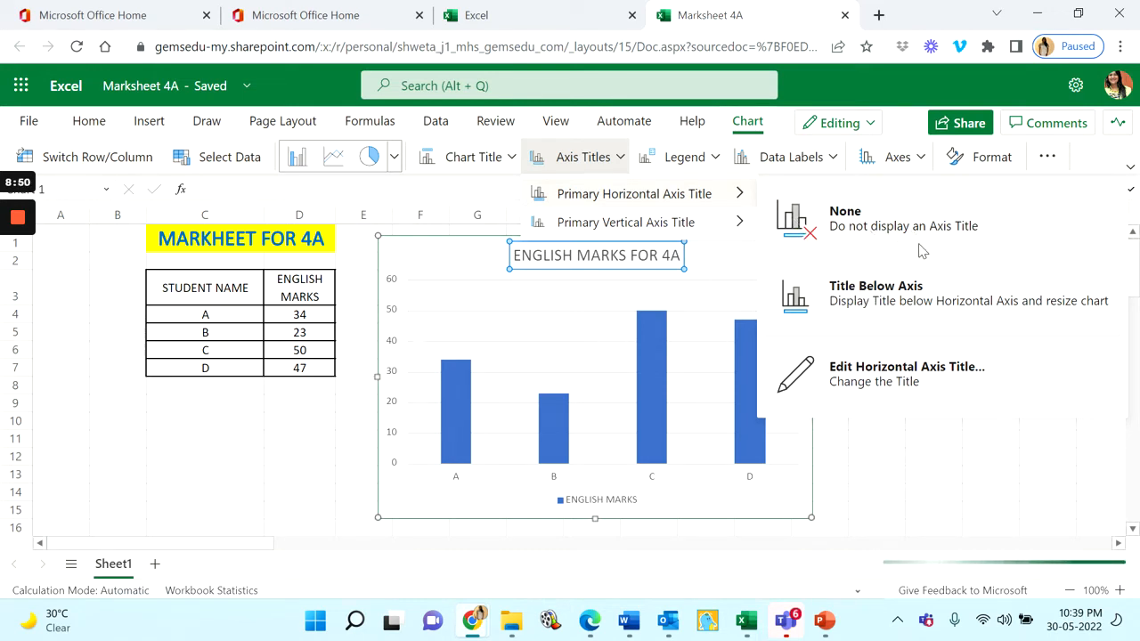
{"action": "left_click", "coordinate": [939, 308]}
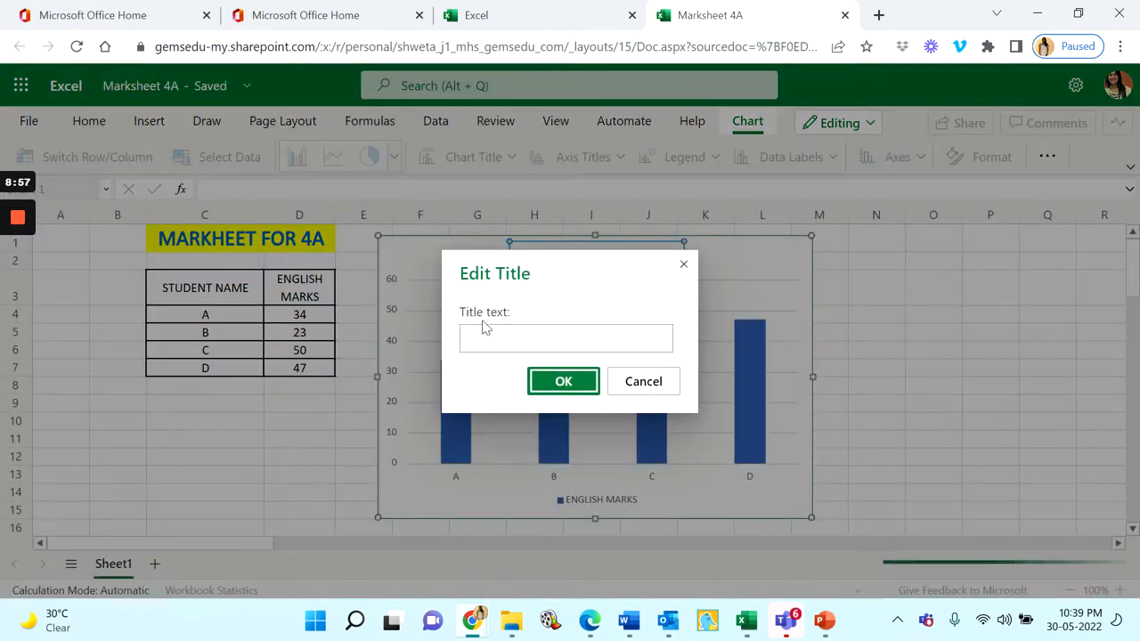
{"action": "left_click", "coordinate": [483, 335]}
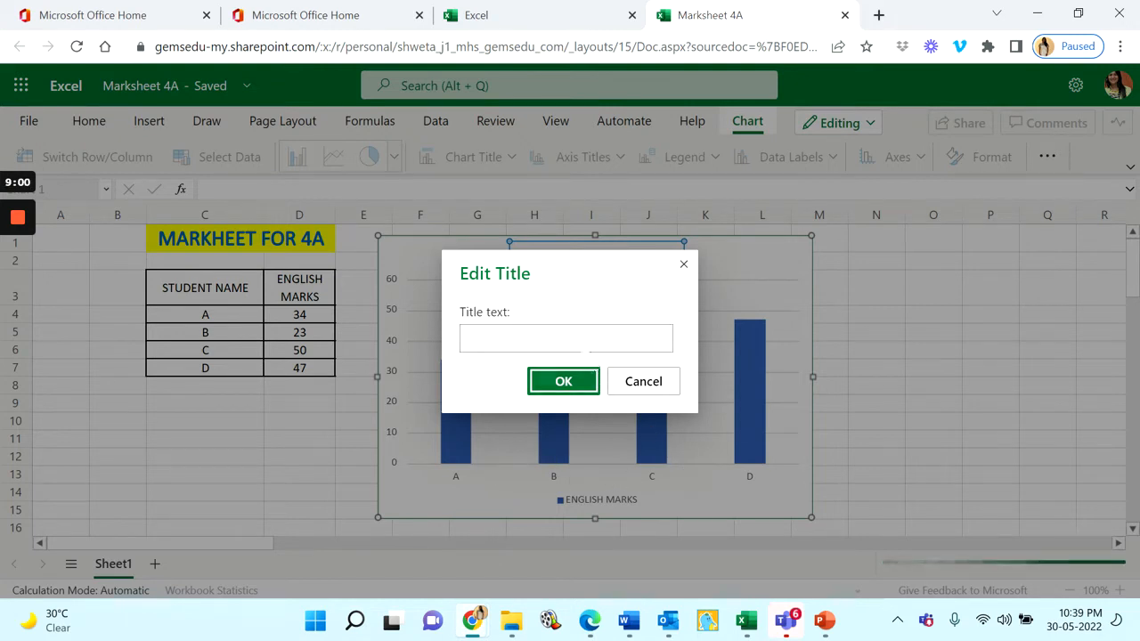
{"action": "left_click", "coordinate": [583, 343]}
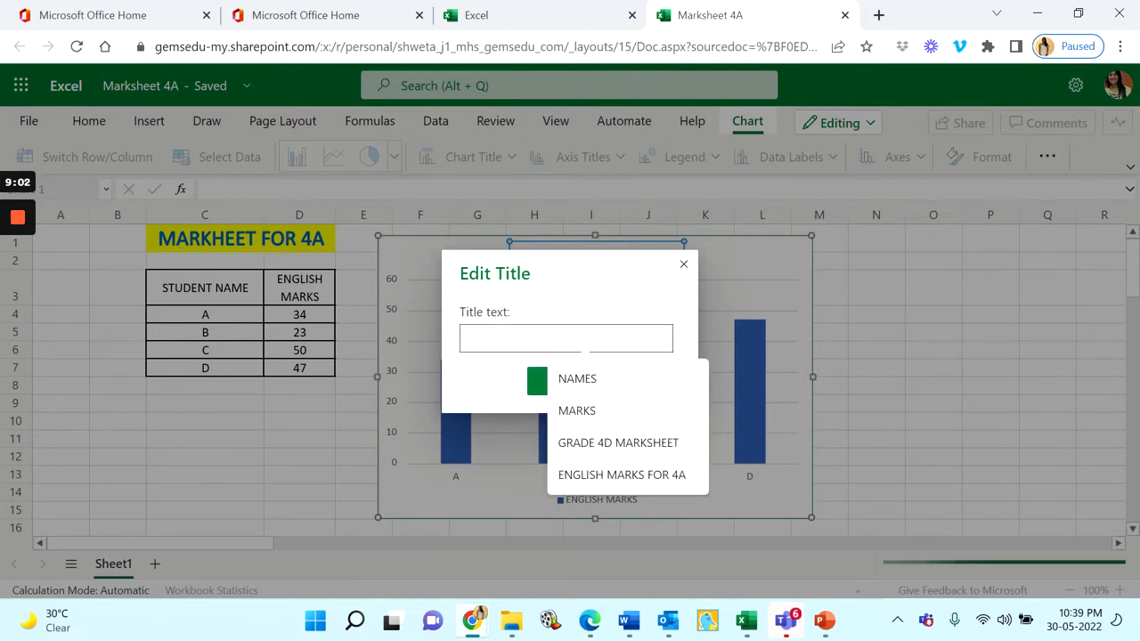
{"action": "type", "text": "STUDENT NAMES"}
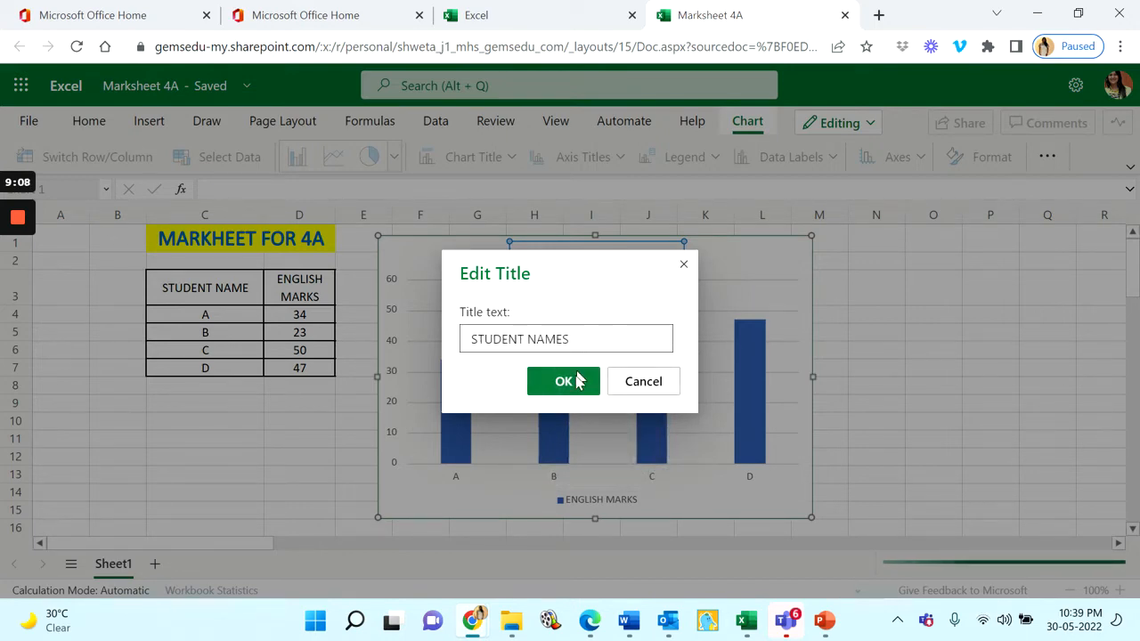
{"action": "left_click", "coordinate": [577, 381]}
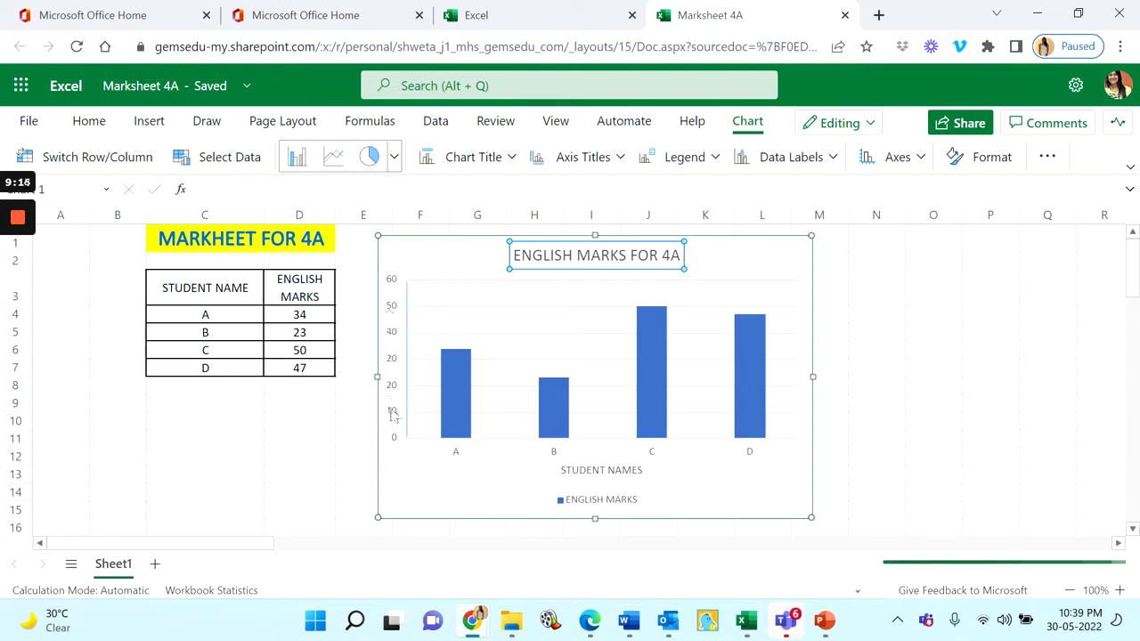
Step: Add a primary vertical axis title with vertical text reading "MARKS" to the chart
{"action": "left_click", "coordinate": [620, 157]}
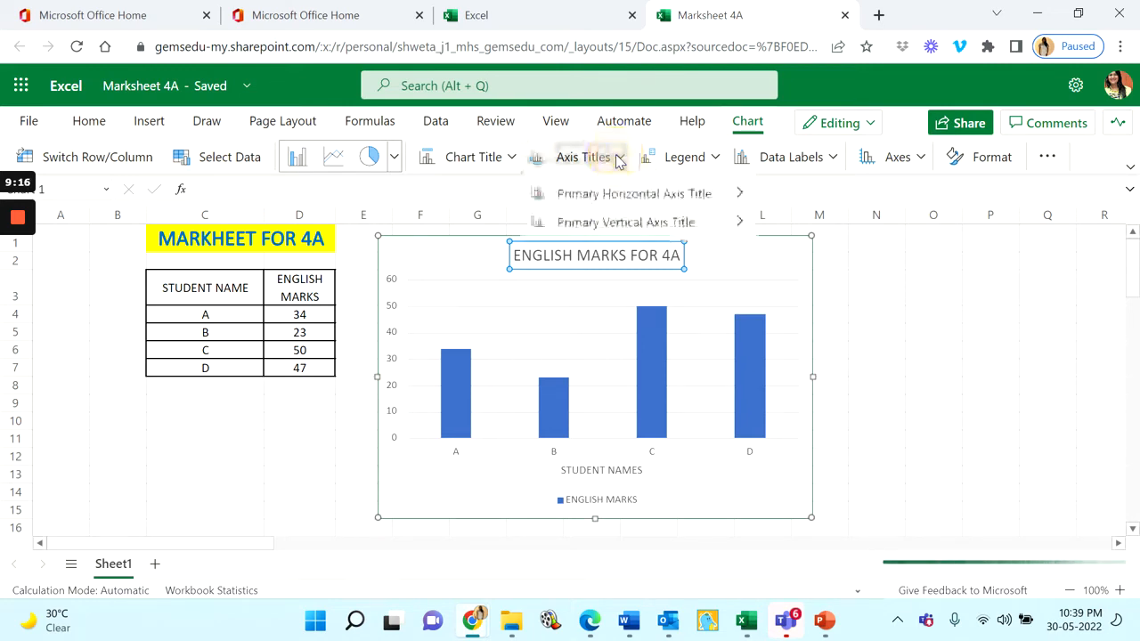
{"action": "mouse_move", "coordinate": [686, 223]}
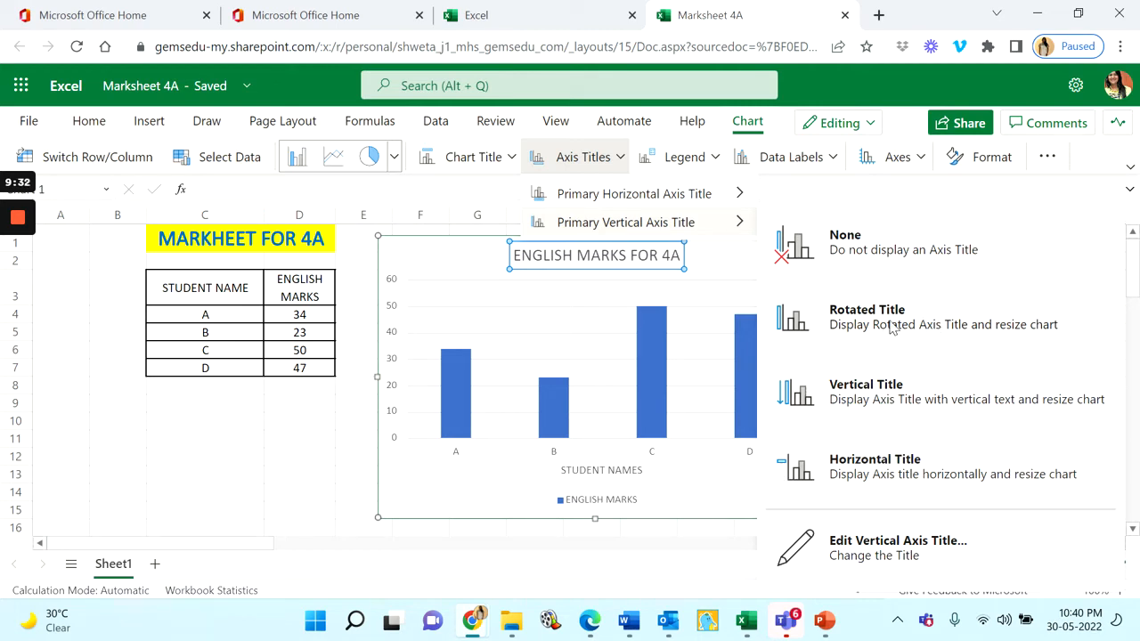
{"action": "left_click", "coordinate": [890, 392]}
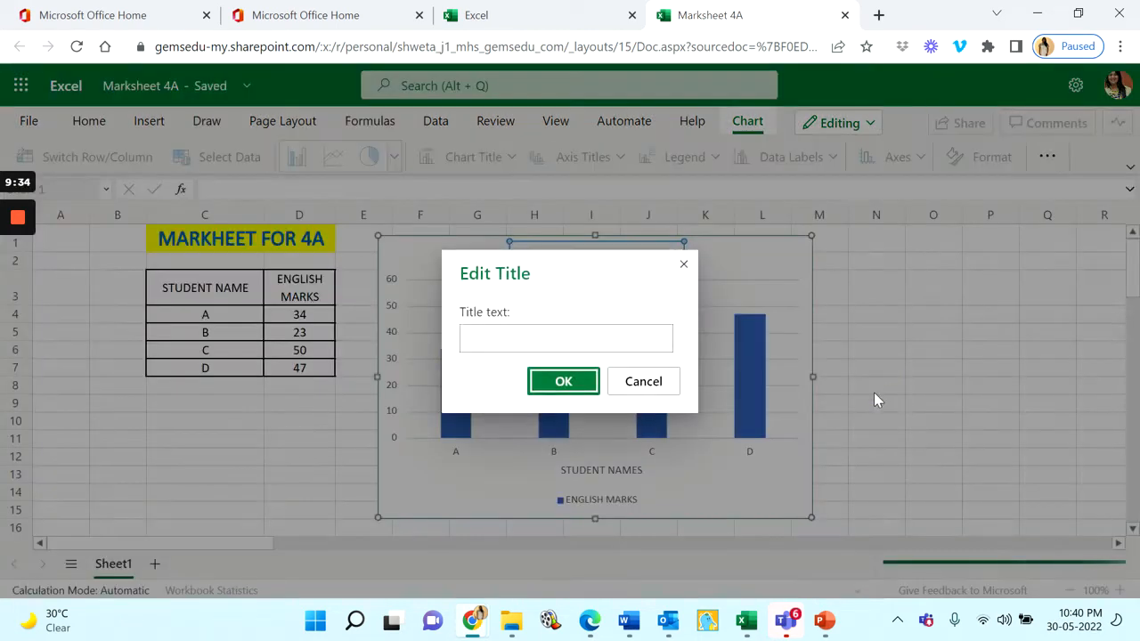
{"action": "left_click", "coordinate": [550, 335]}
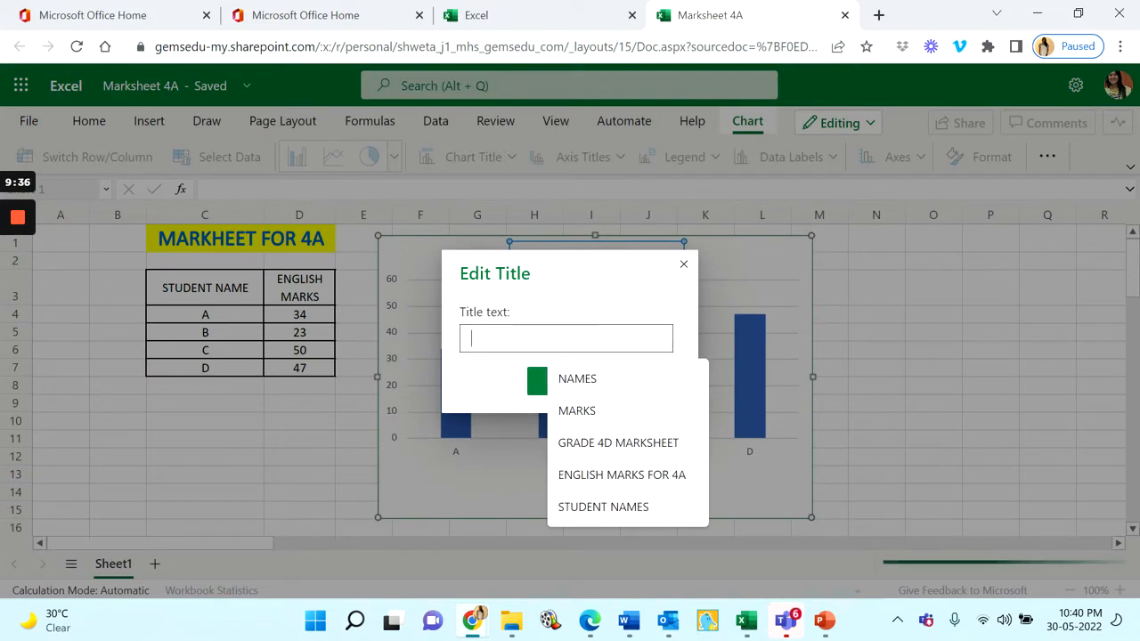
{"action": "type", "text": "MARKS"}
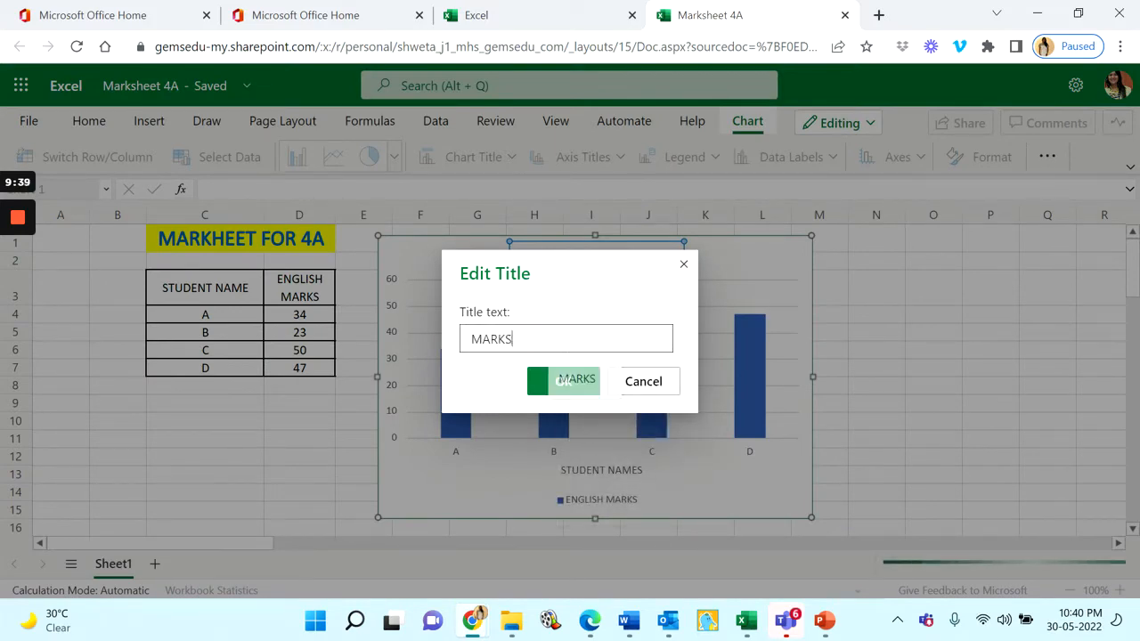
{"action": "left_click", "coordinate": [561, 381]}
{"action": "left_click", "coordinate": [561, 381]}
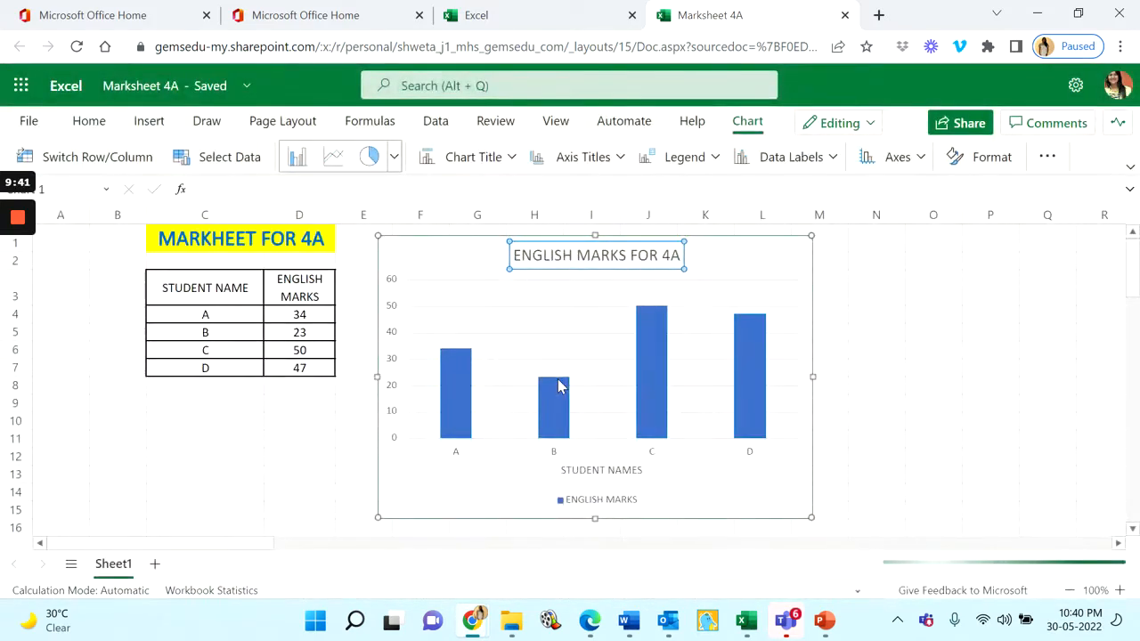
{"action": "left_click", "coordinate": [401, 373]}
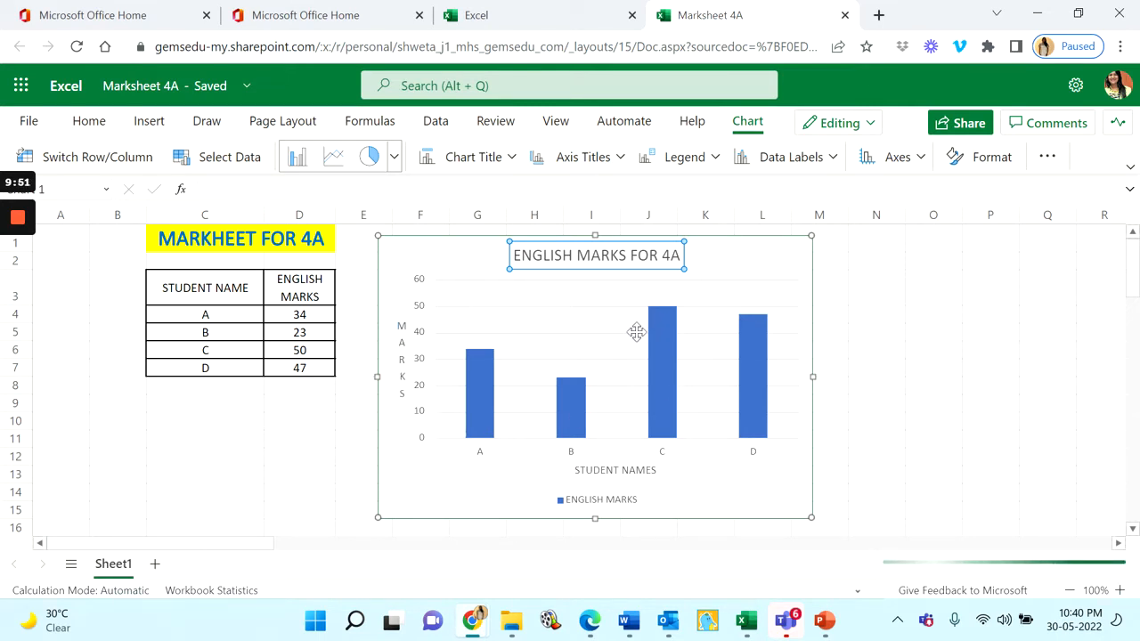
Step: Try showing the chart legend at the right of the plot and return it to the bottom
{"action": "left_click", "coordinate": [704, 166]}
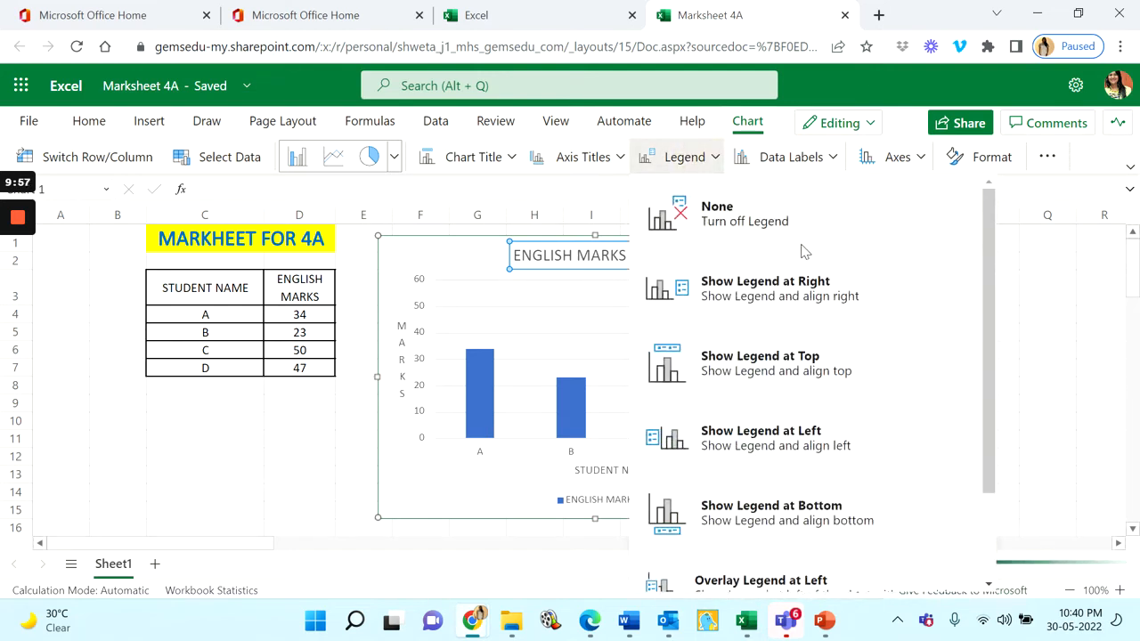
{"action": "left_click", "coordinate": [827, 302]}
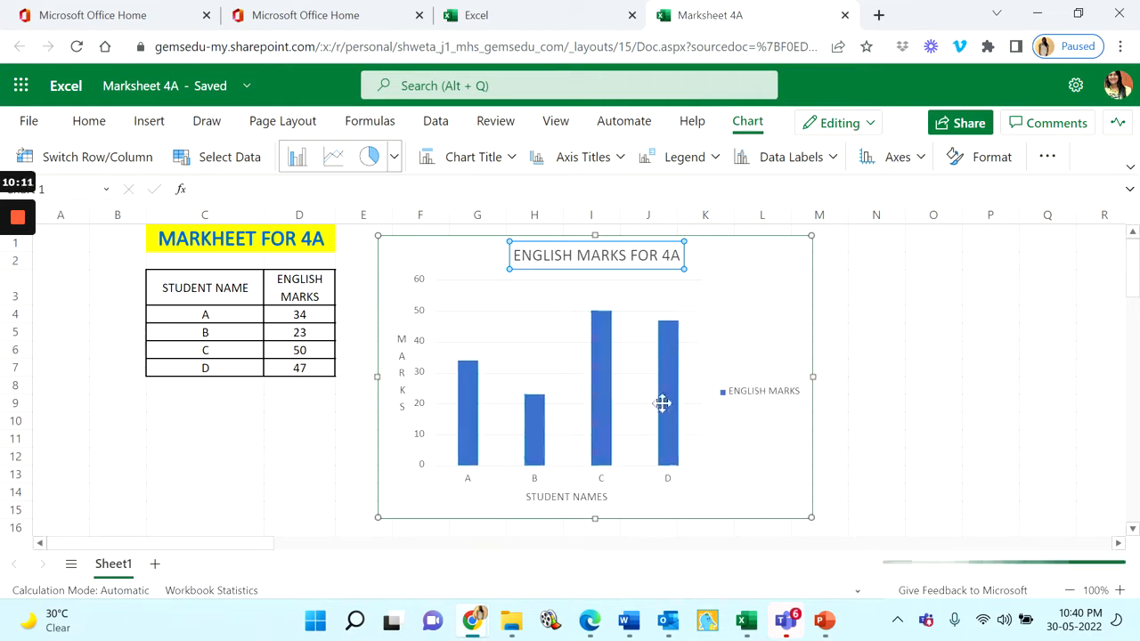
{"action": "left_click", "coordinate": [718, 157]}
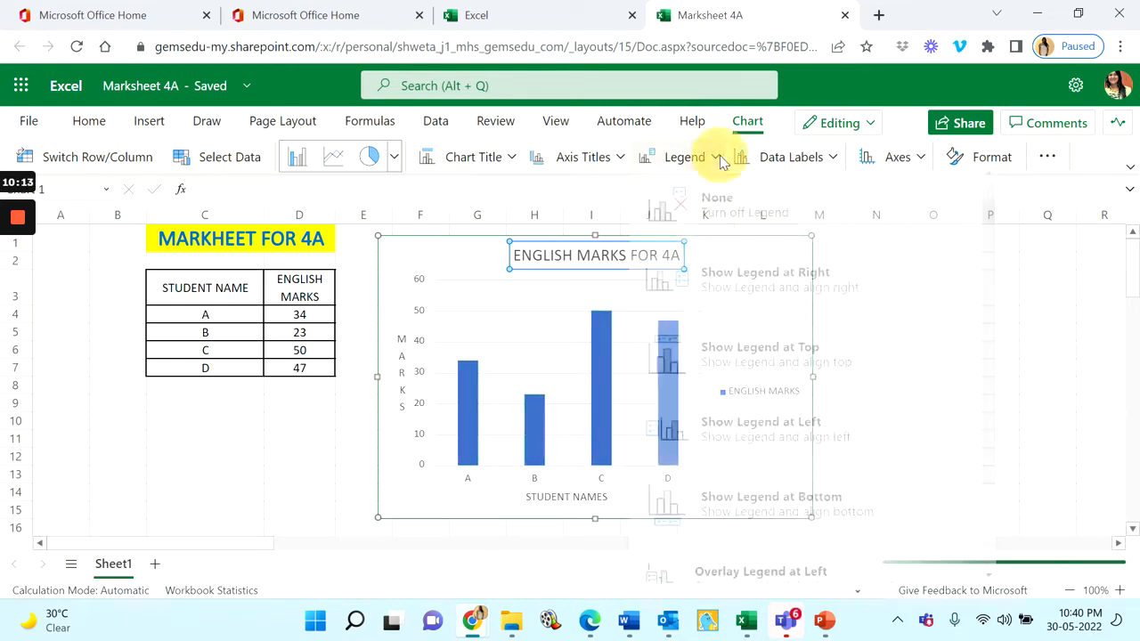
{"action": "left_click", "coordinate": [840, 514]}
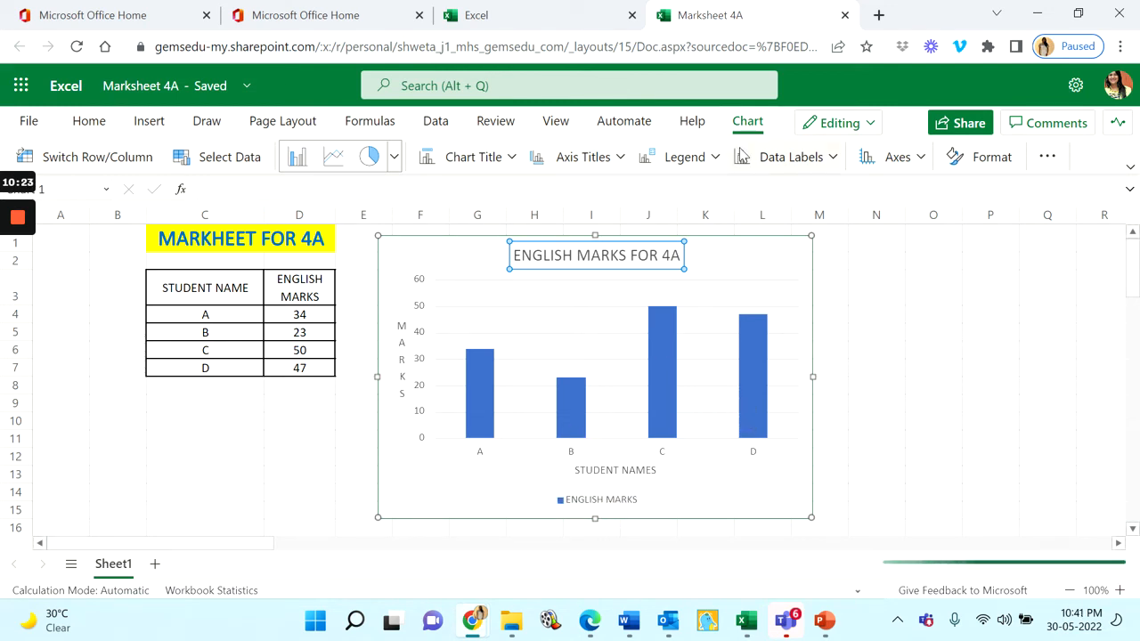
Step: Add data labels to the chart columns, trying the Center position before placing them at Outside End
{"action": "left_click", "coordinate": [827, 158]}
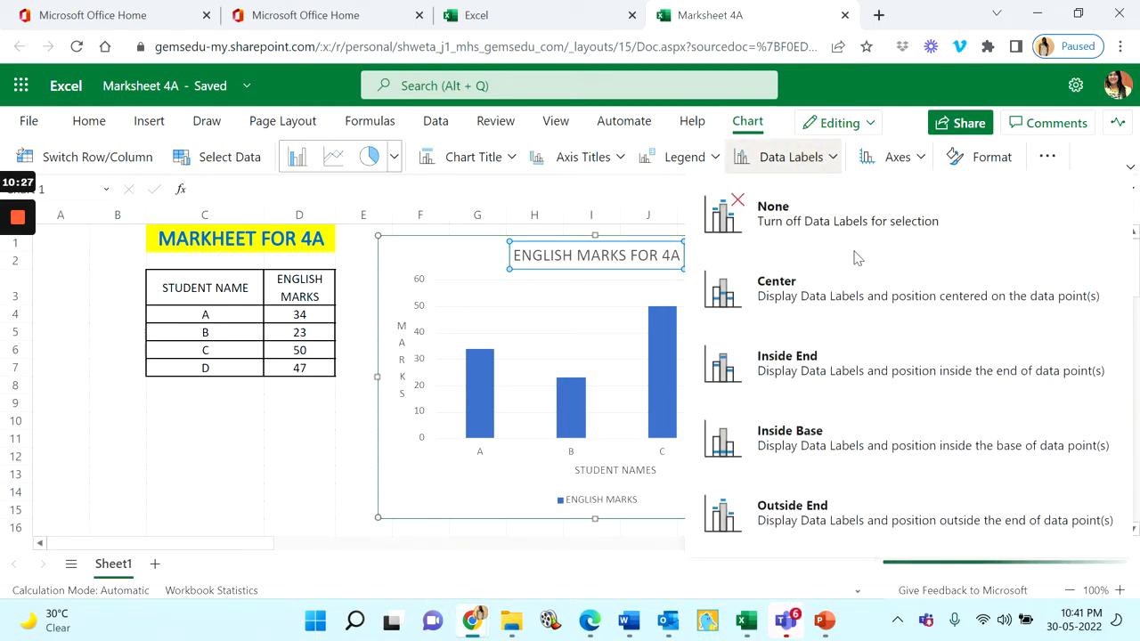
{"action": "left_click", "coordinate": [861, 287]}
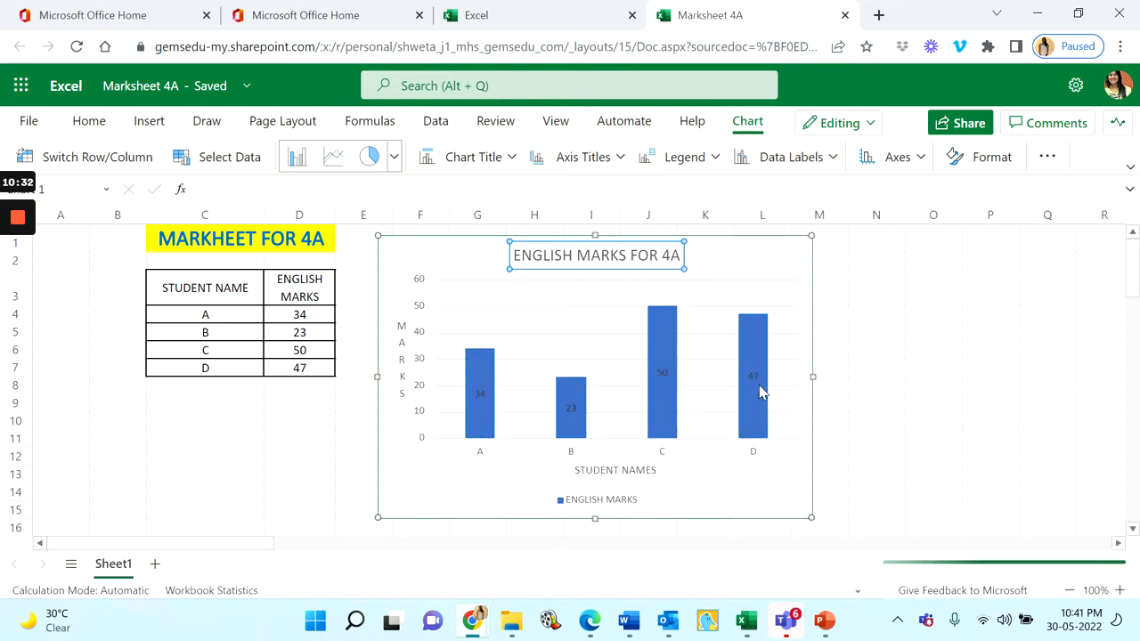
{"action": "left_click", "coordinate": [824, 160]}
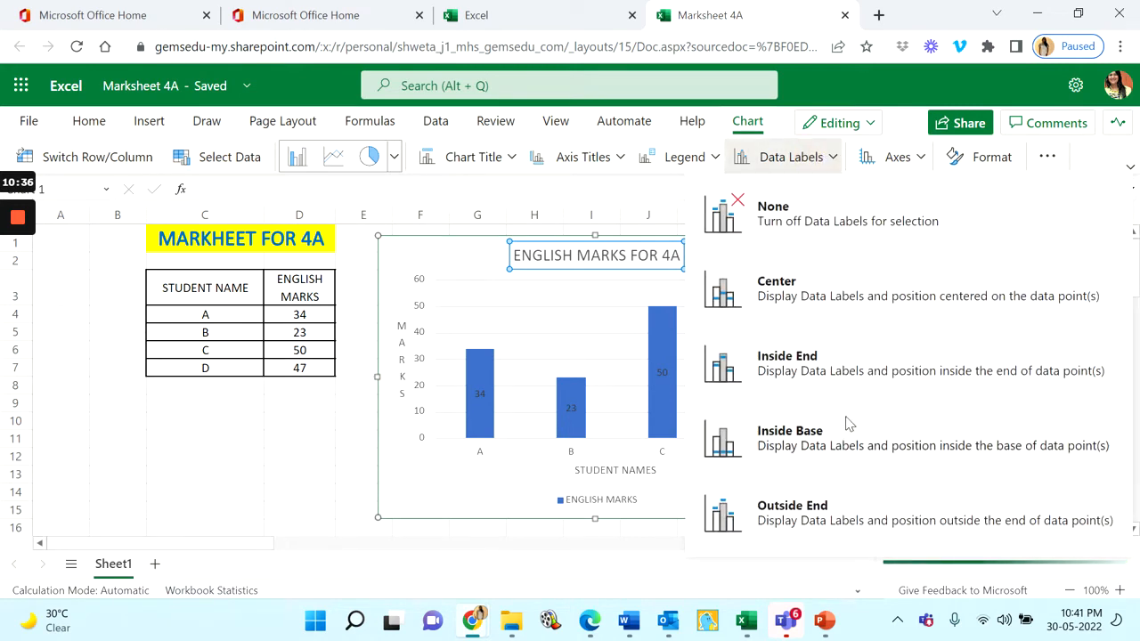
{"action": "left_click", "coordinate": [855, 511]}
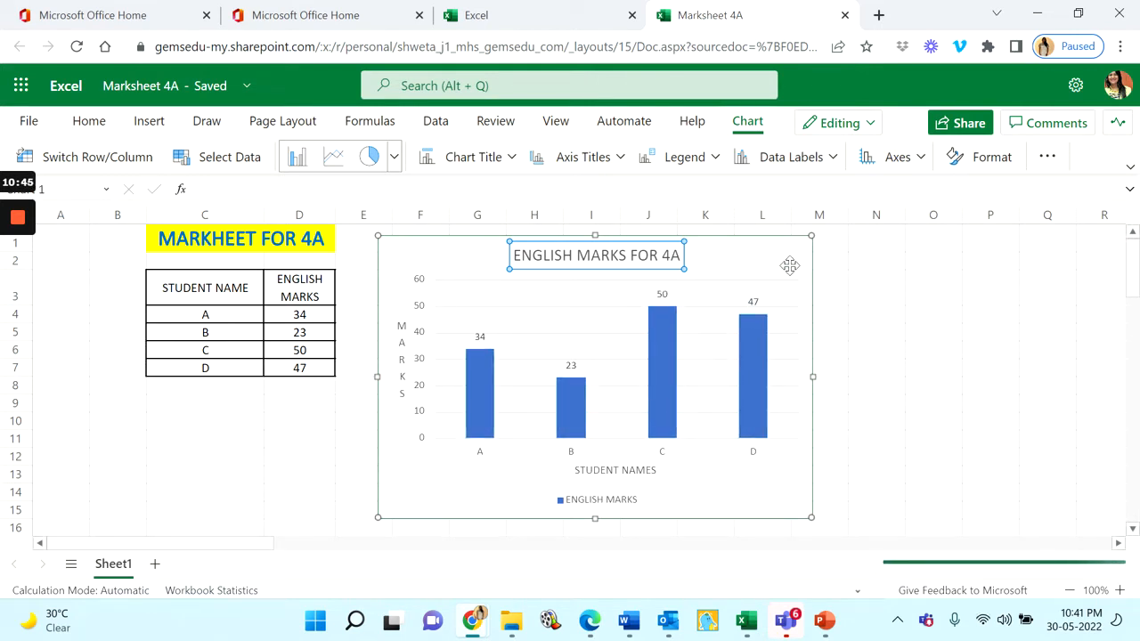
Step: Format the chart title with a gold-orange standard fill and a dark orange theme outline
{"action": "left_click", "coordinate": [1000, 165]}
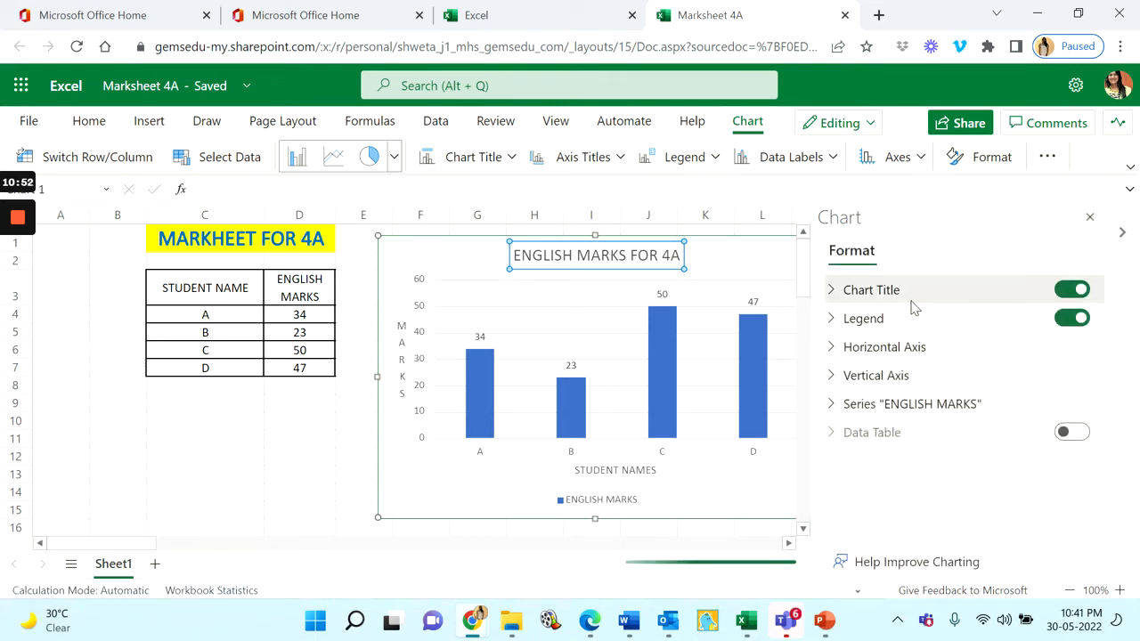
{"action": "left_click", "coordinate": [879, 294]}
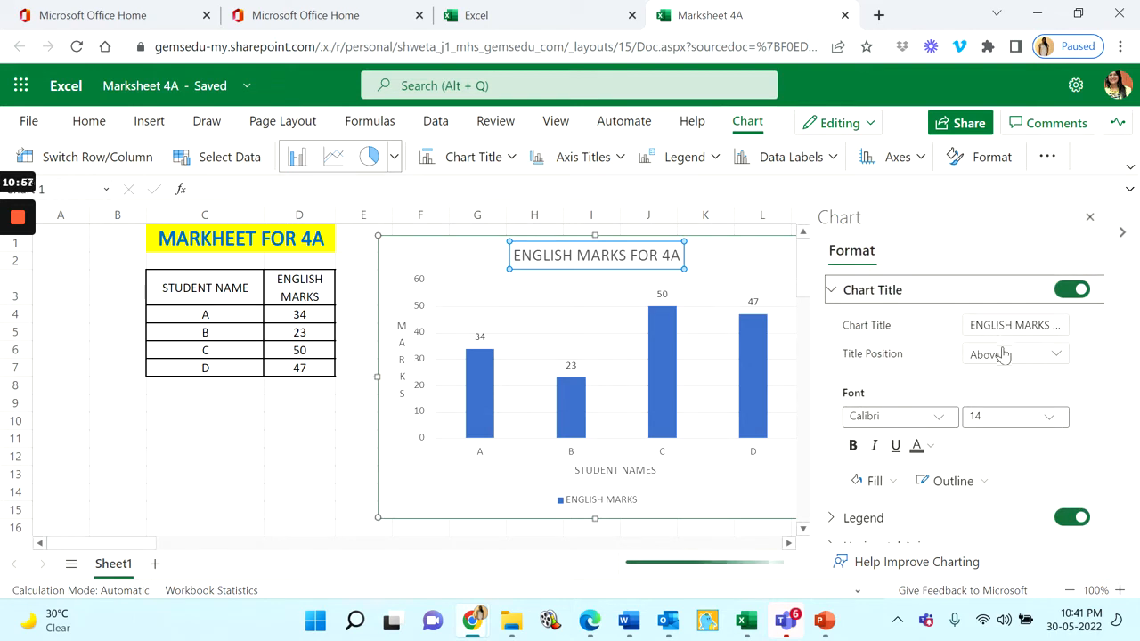
{"action": "left_click", "coordinate": [979, 326]}
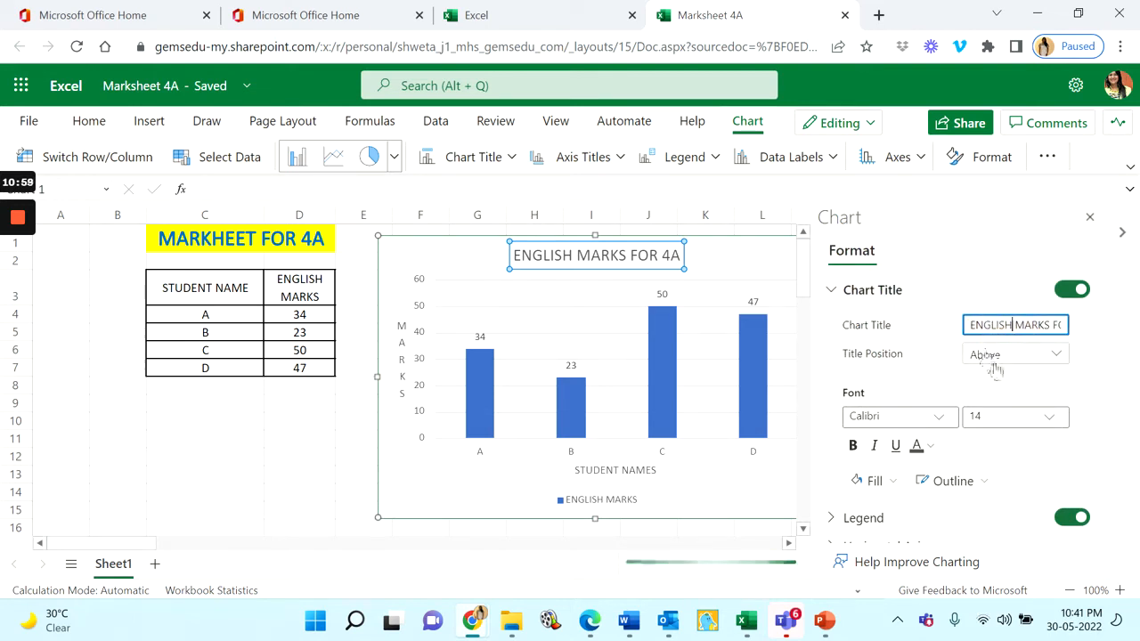
{"action": "left_click", "coordinate": [1003, 363]}
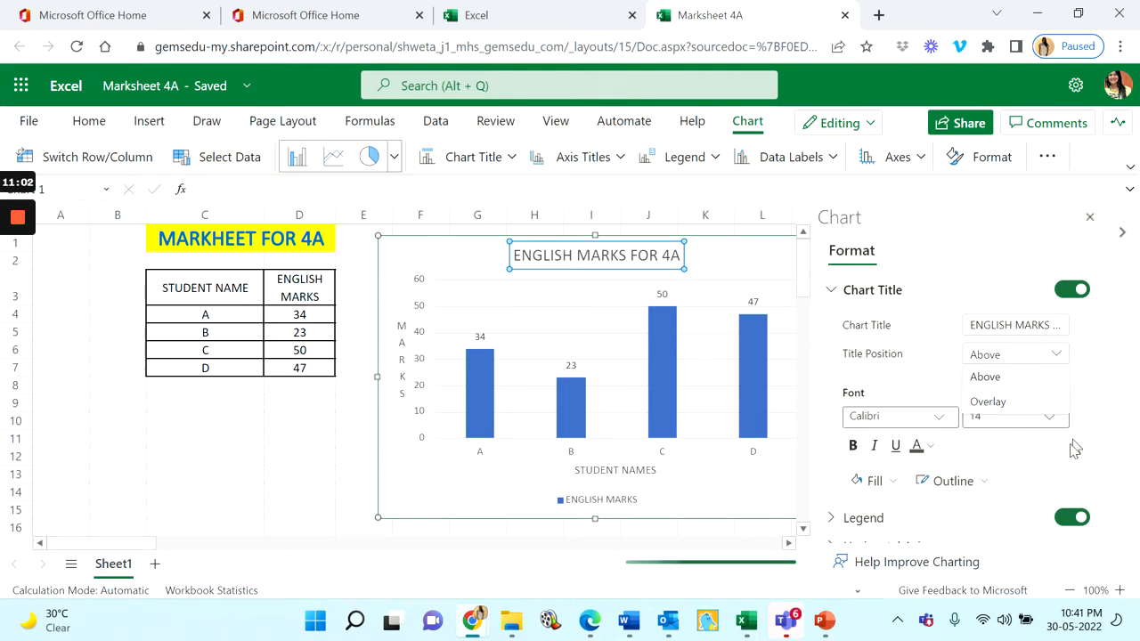
{"action": "left_click", "coordinate": [1068, 458]}
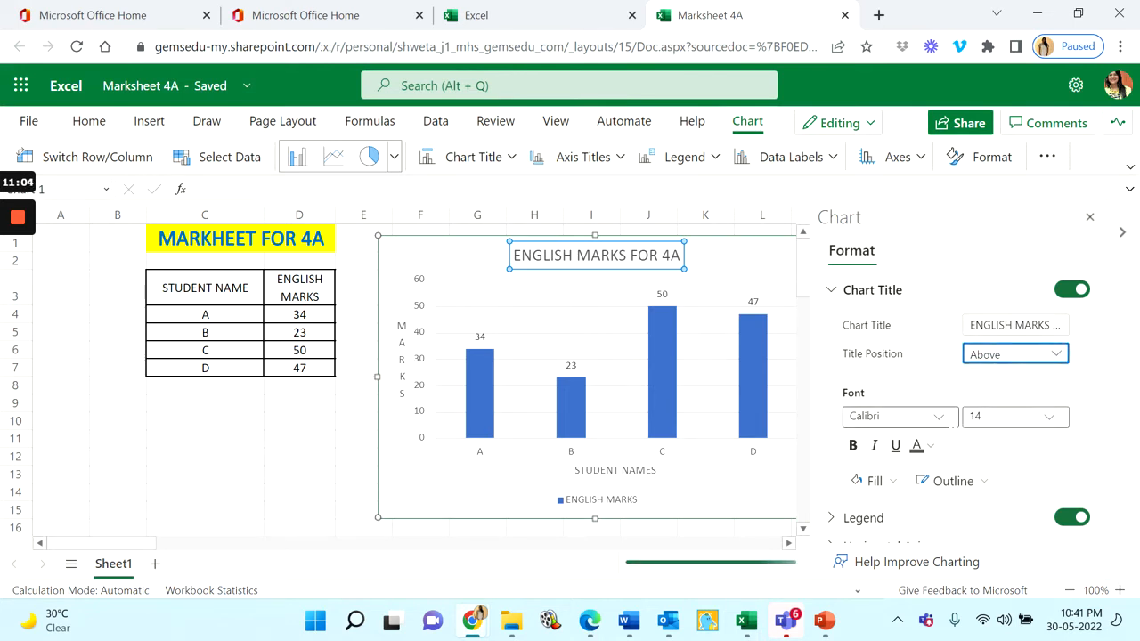
{"action": "scroll", "coordinate": [982, 456], "scroll_direction": "down", "scroll_amount": 2}
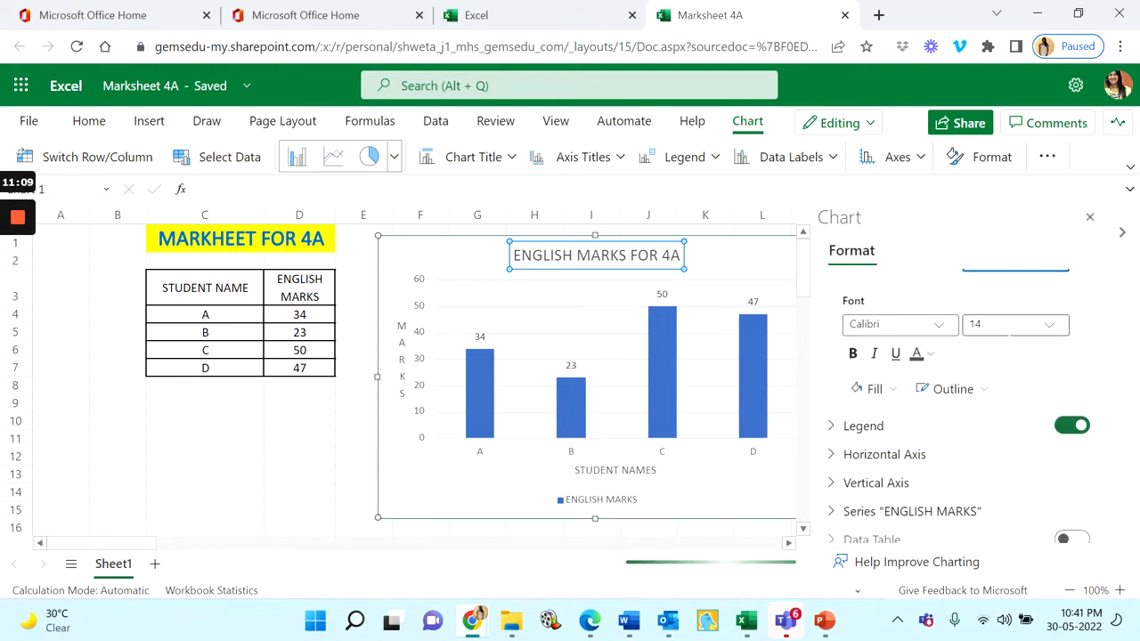
{"action": "left_click", "coordinate": [888, 392]}
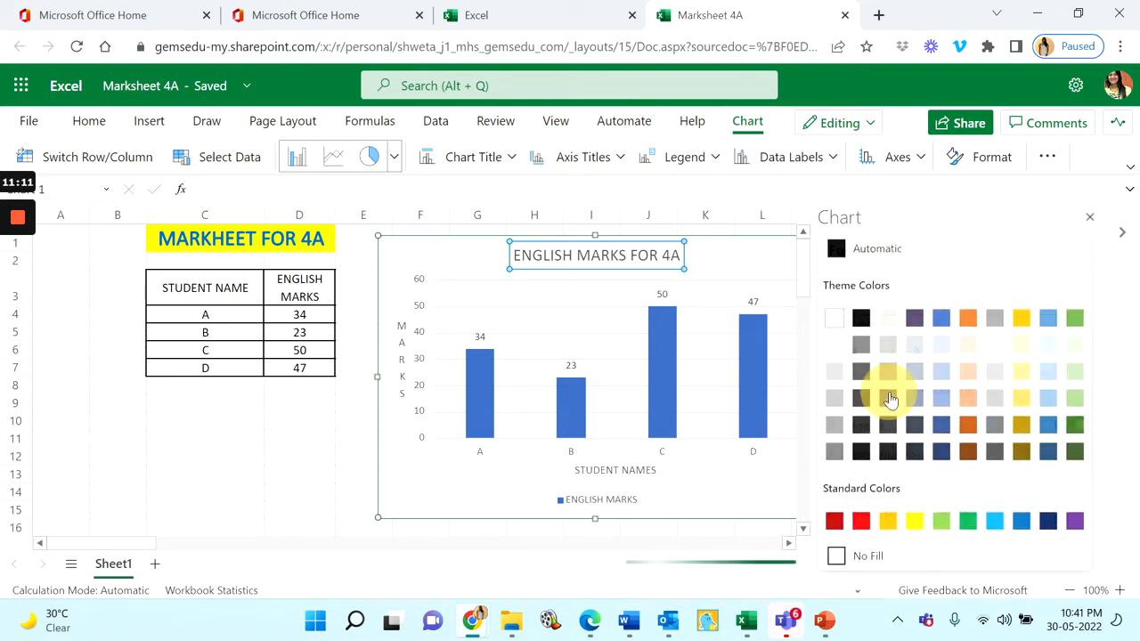
{"action": "left_click", "coordinate": [889, 521]}
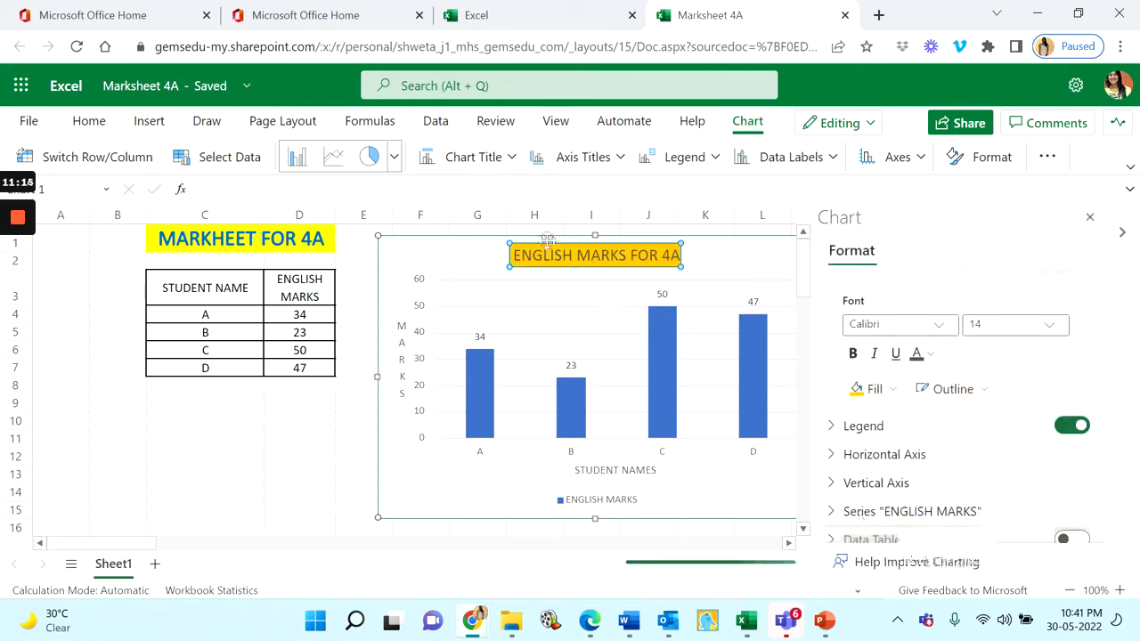
{"action": "left_click", "coordinate": [988, 393]}
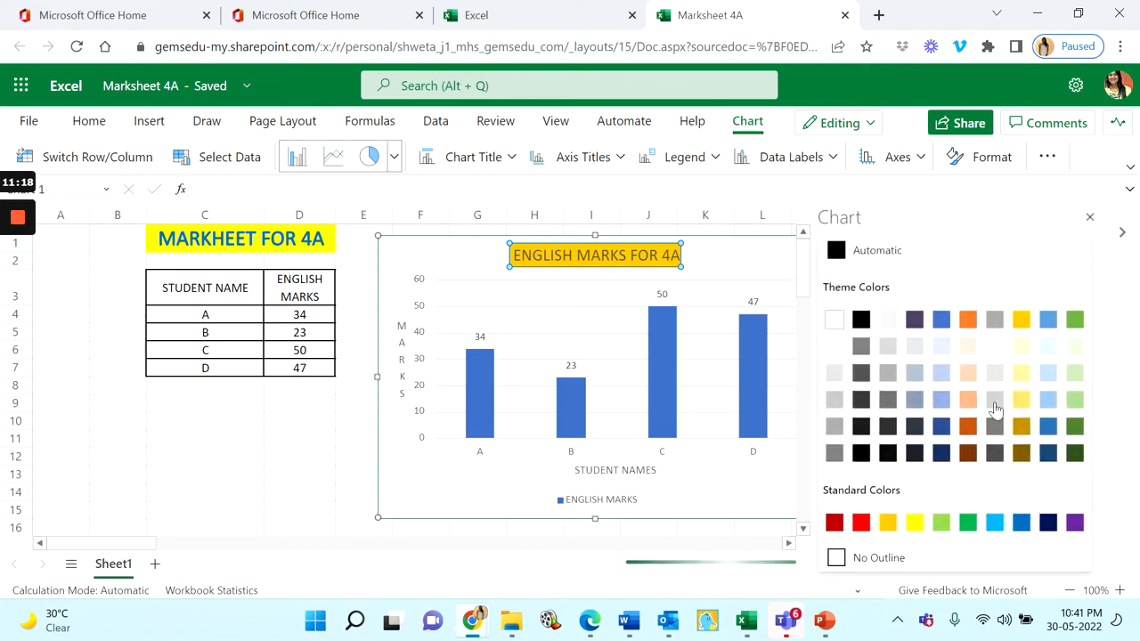
{"action": "left_click", "coordinate": [966, 428]}
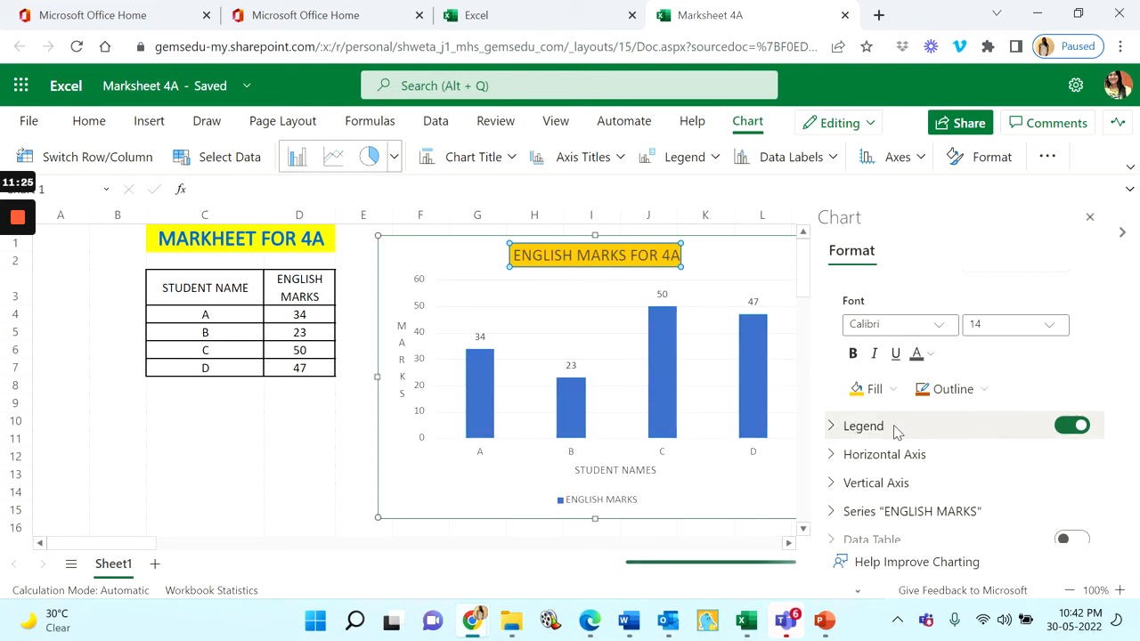
Step: Apply a standard yellow fill to the horizontal axis labels in the chart formatting options
{"action": "left_click", "coordinate": [869, 427]}
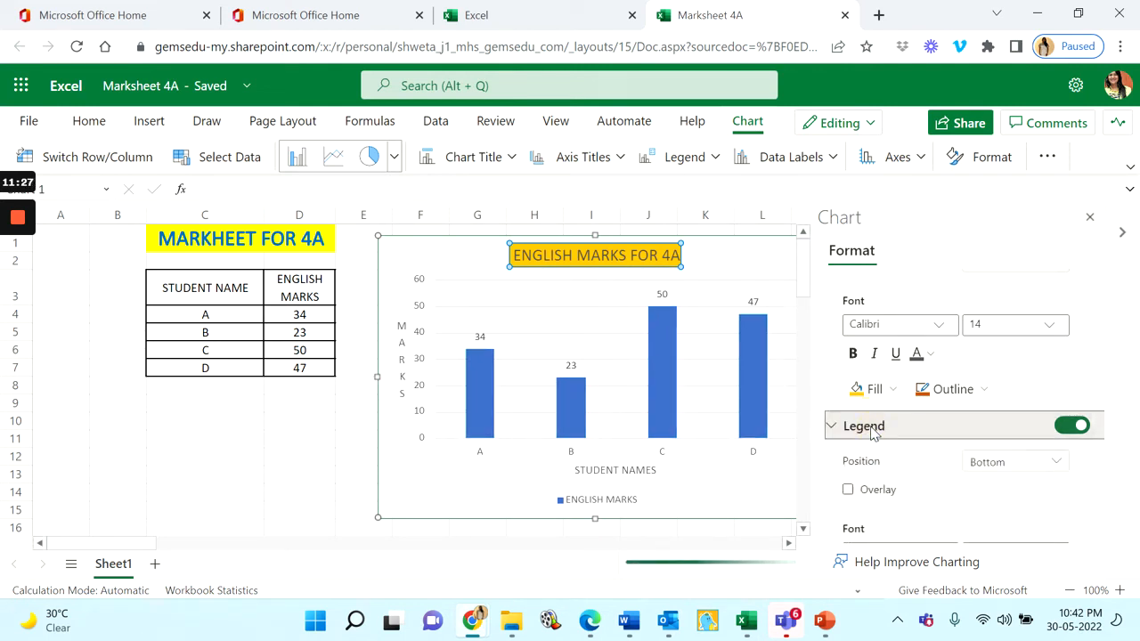
{"action": "scroll", "coordinate": [921, 495], "scroll_direction": "down", "scroll_amount": 3}
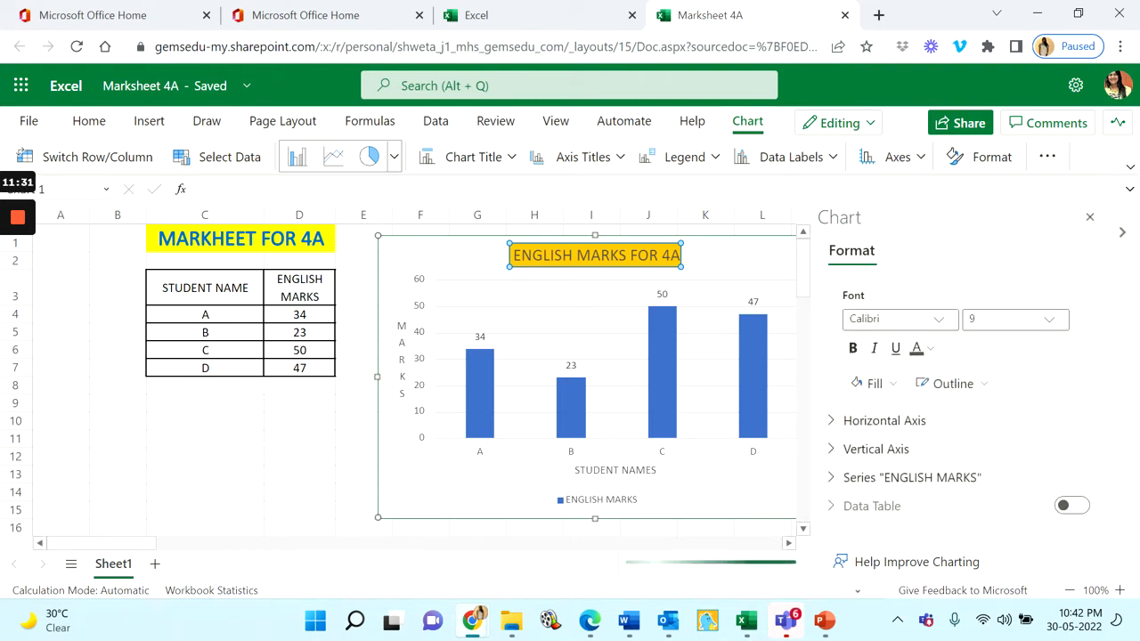
{"action": "left_click", "coordinate": [883, 420]}
{"action": "scroll", "coordinate": [964, 407], "scroll_direction": "down", "scroll_amount": 3}
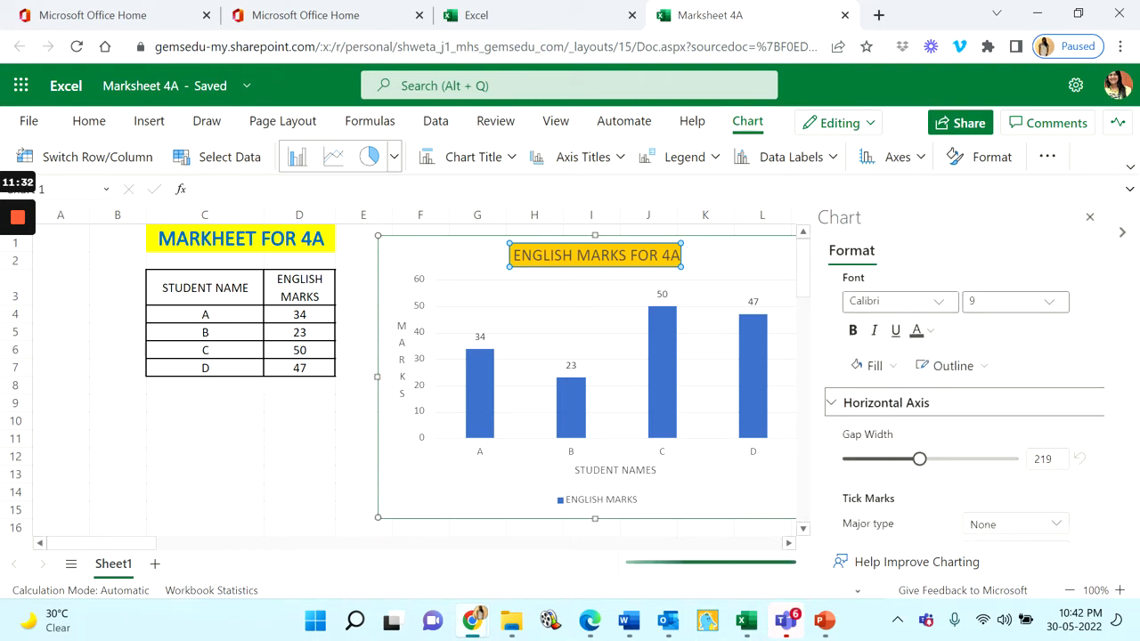
{"action": "scroll", "coordinate": [964, 408], "scroll_direction": "down", "scroll_amount": 2}
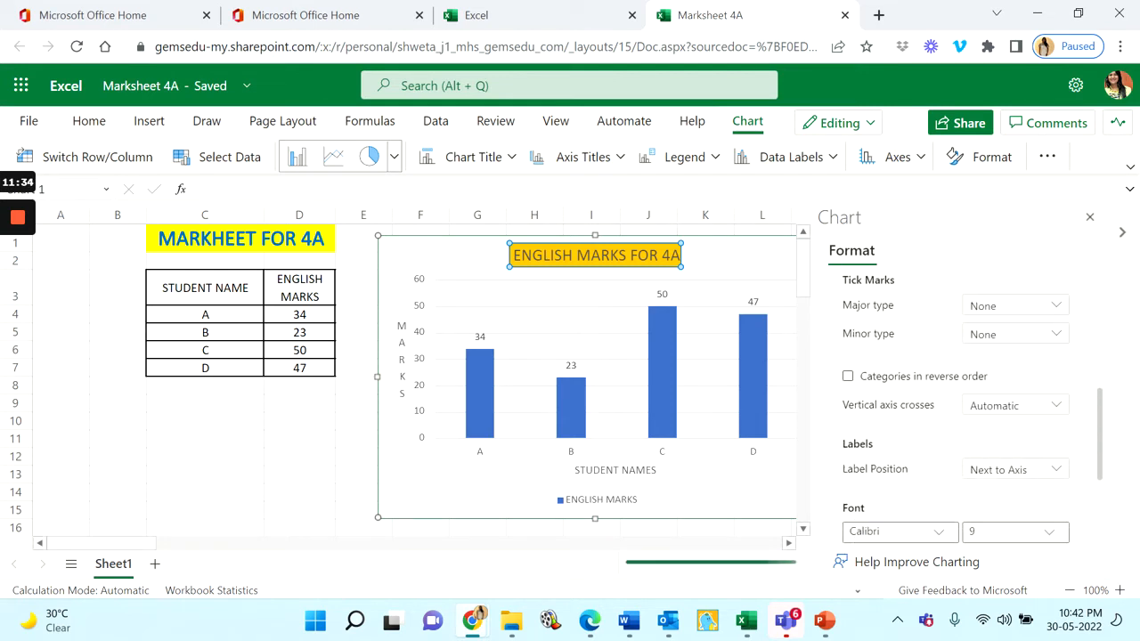
{"action": "scroll", "coordinate": [965, 408], "scroll_direction": "down", "scroll_amount": 2}
{"action": "scroll", "coordinate": [964, 408], "scroll_direction": "down", "scroll_amount": 1}
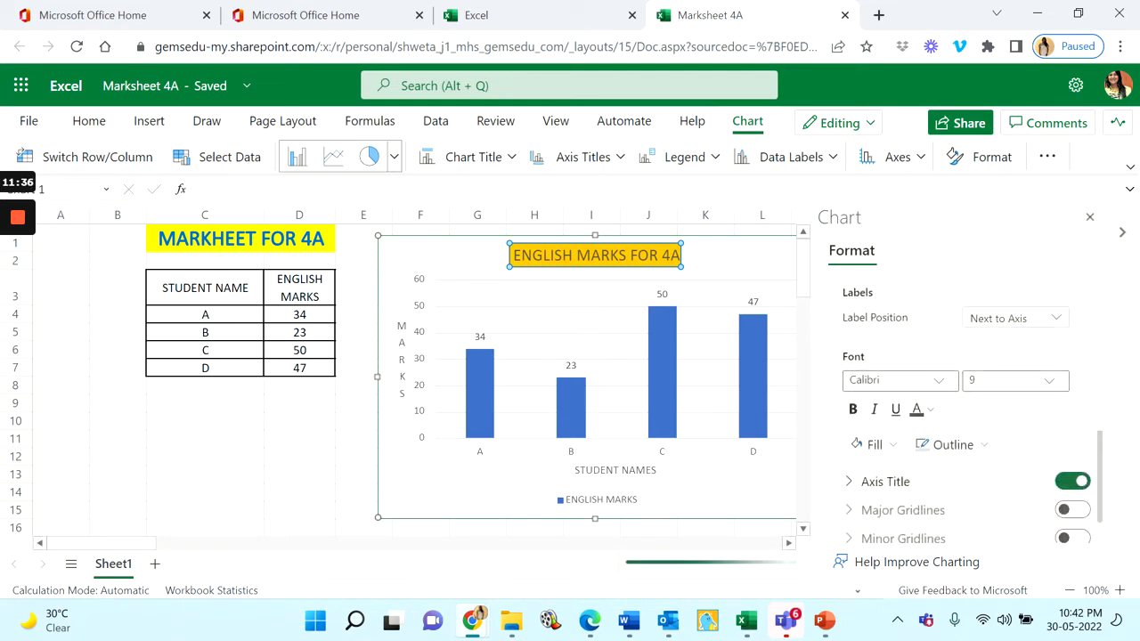
{"action": "scroll", "coordinate": [964, 408], "scroll_direction": "down", "scroll_amount": 1}
{"action": "left_click", "coordinate": [878, 407]}
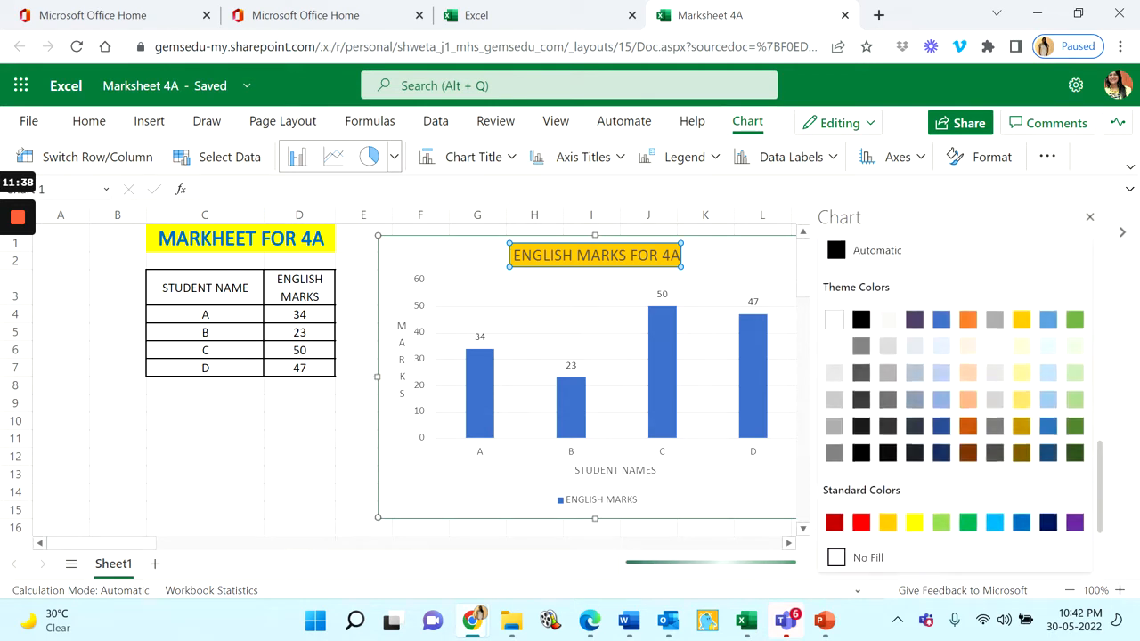
{"action": "left_click", "coordinate": [915, 522]}
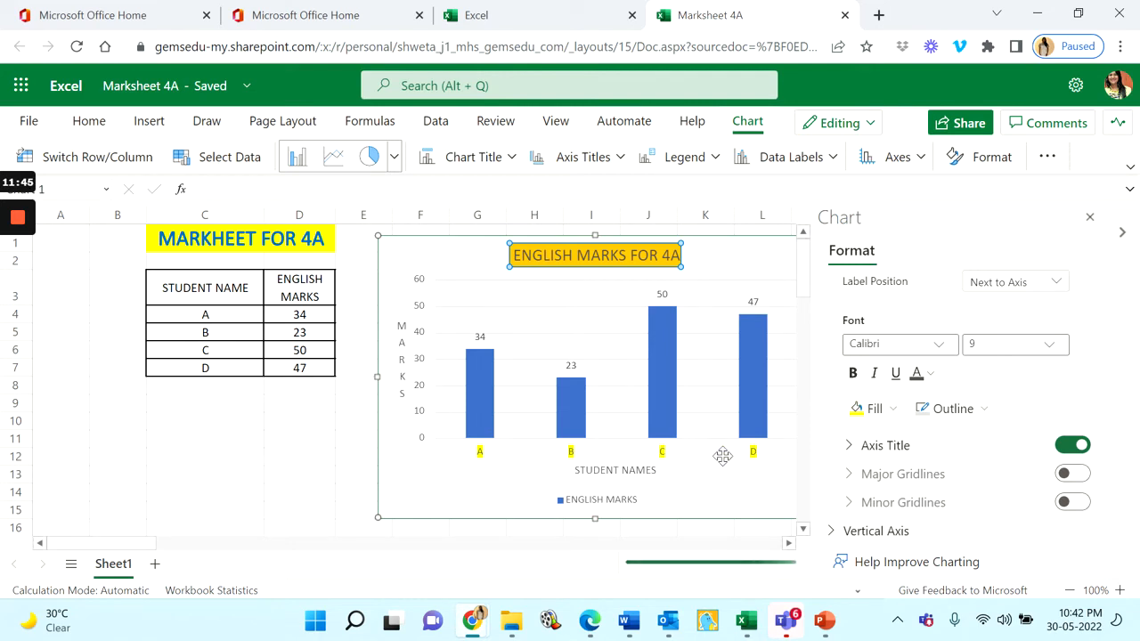
{"action": "scroll", "coordinate": [957, 401], "scroll_direction": "up", "scroll_amount": 3}
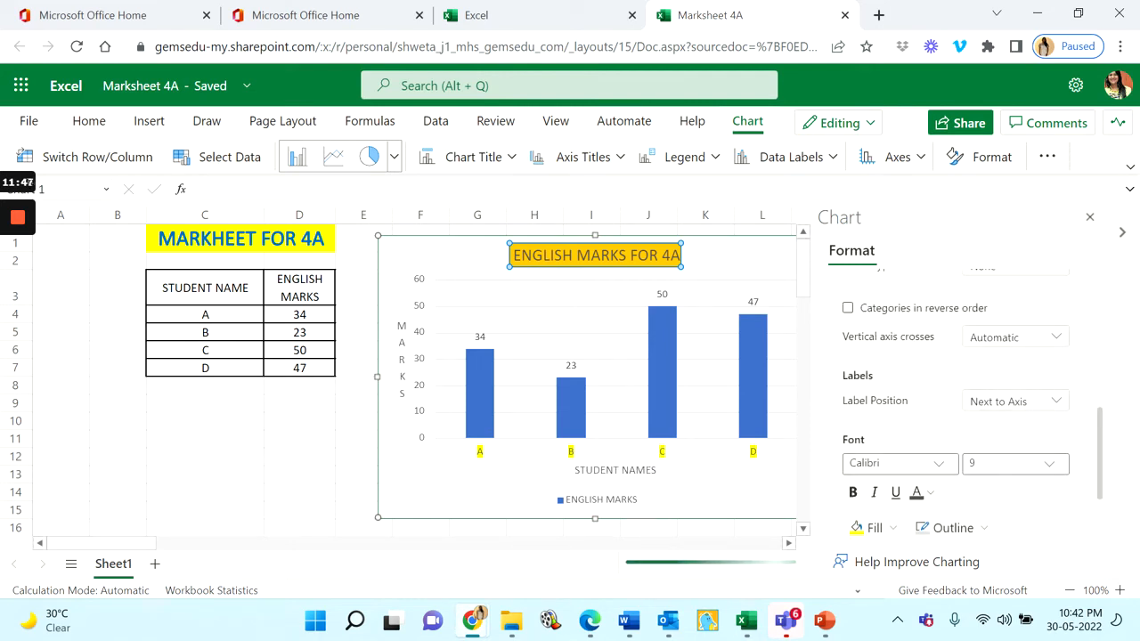
{"action": "scroll", "coordinate": [957, 410], "scroll_direction": "up", "scroll_amount": 3}
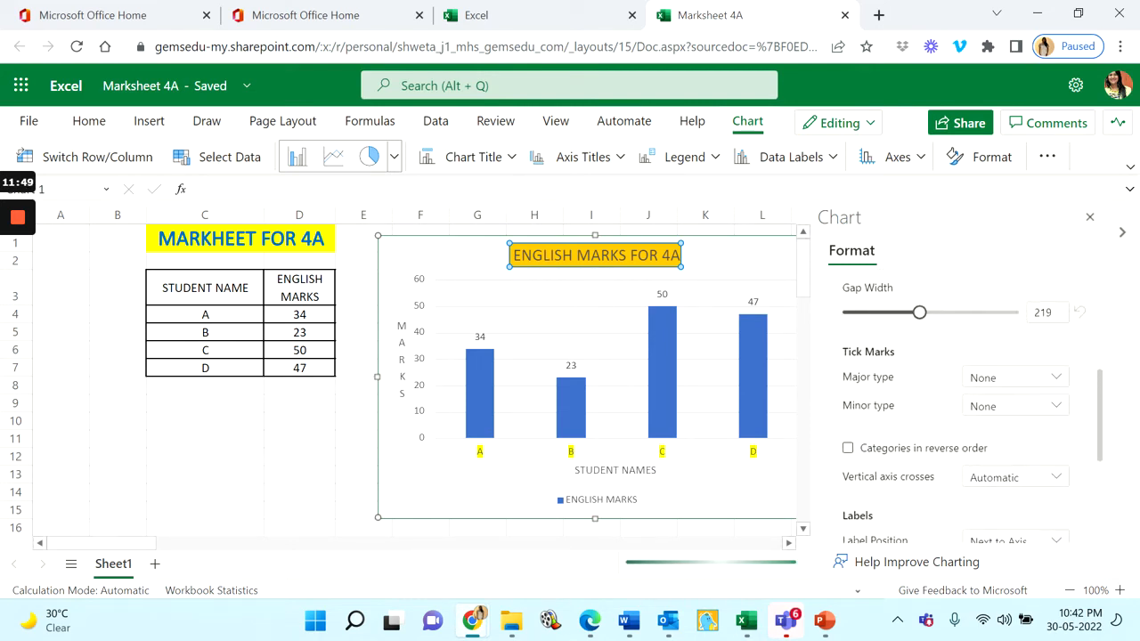
{"action": "scroll", "coordinate": [958, 401], "scroll_direction": "up", "scroll_amount": 2}
{"action": "scroll", "coordinate": [957, 401], "scroll_direction": "down", "scroll_amount": 5}
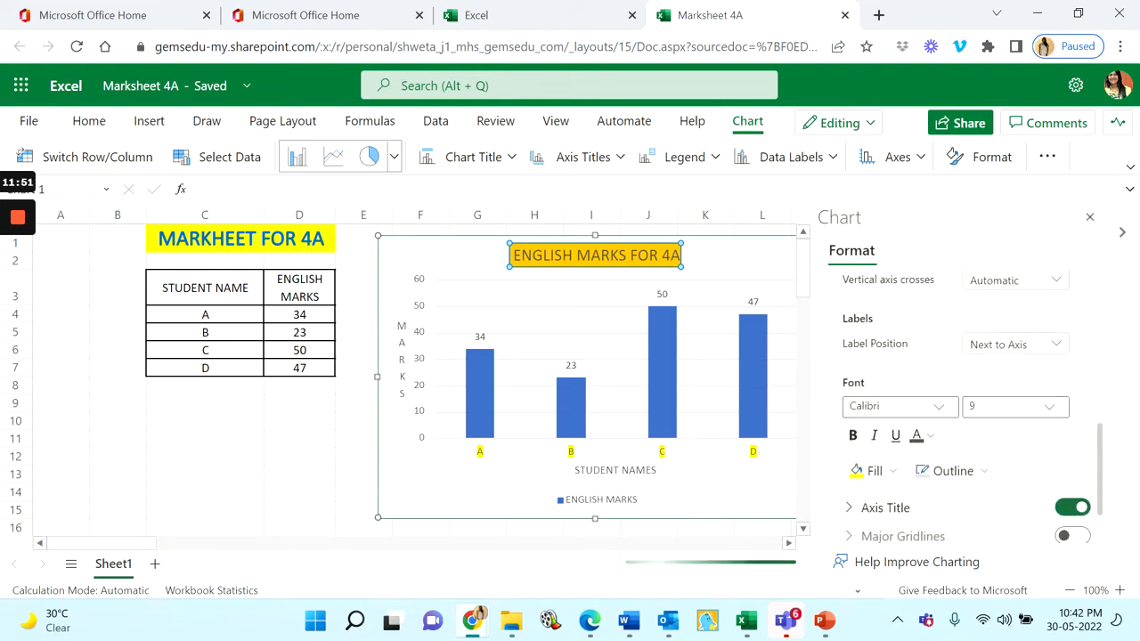
Step: Fill the "ENGLISH MARKS" series columns with a light blue theme color and close the chart formatting options
{"action": "scroll", "coordinate": [971, 401], "scroll_direction": "down", "scroll_amount": 3}
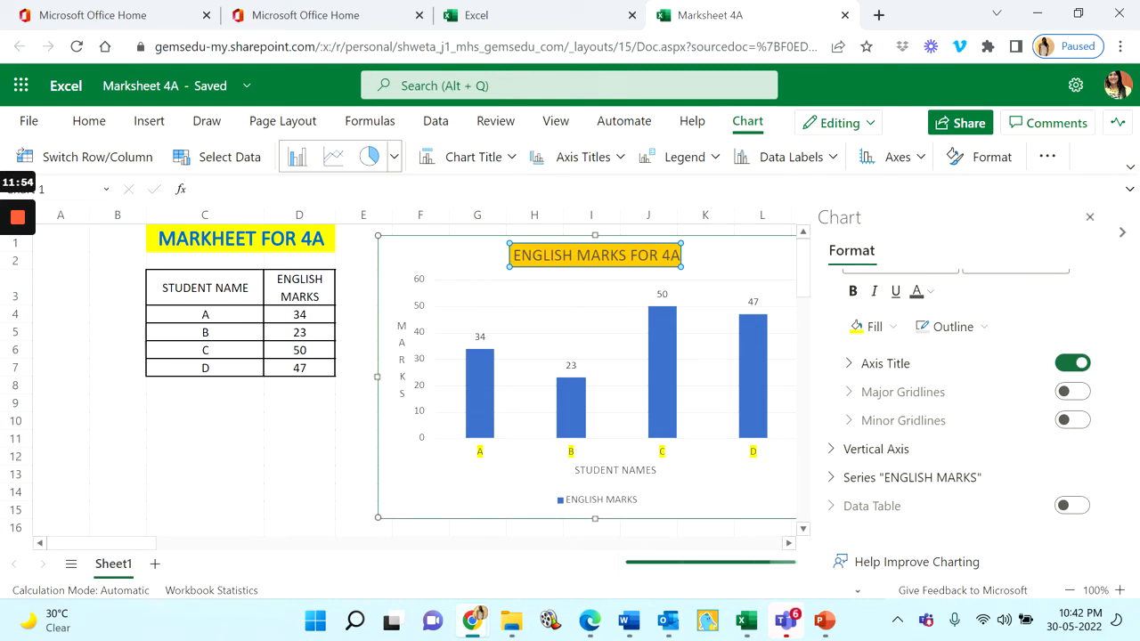
{"action": "left_click", "coordinate": [911, 479]}
{"action": "scroll", "coordinate": [964, 401], "scroll_direction": "down", "scroll_amount": 2}
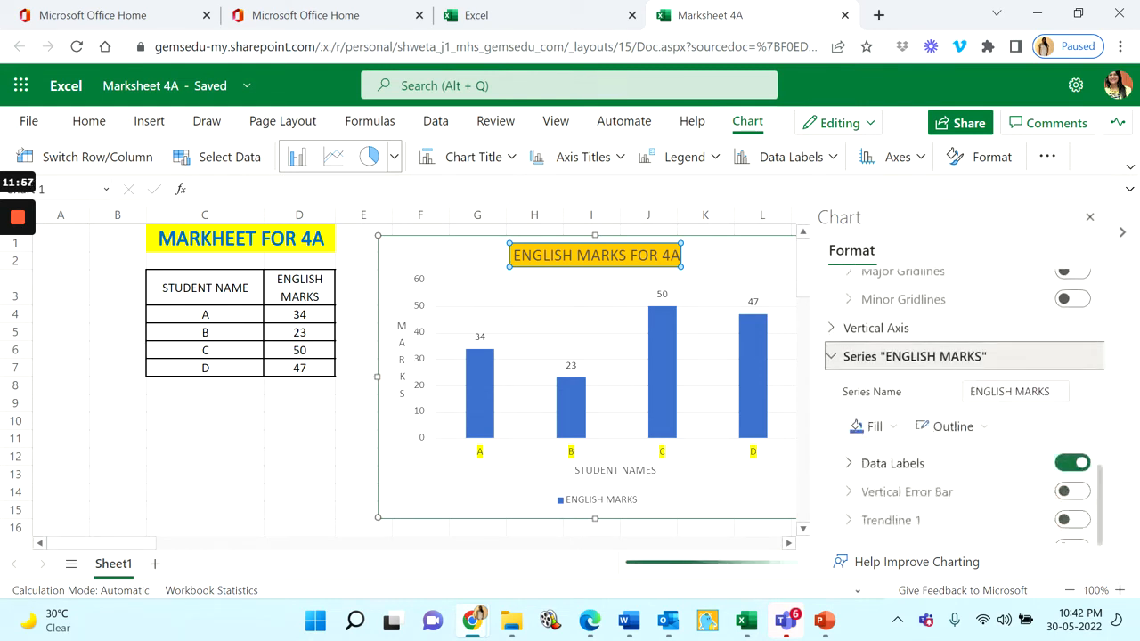
{"action": "left_click", "coordinate": [875, 384]}
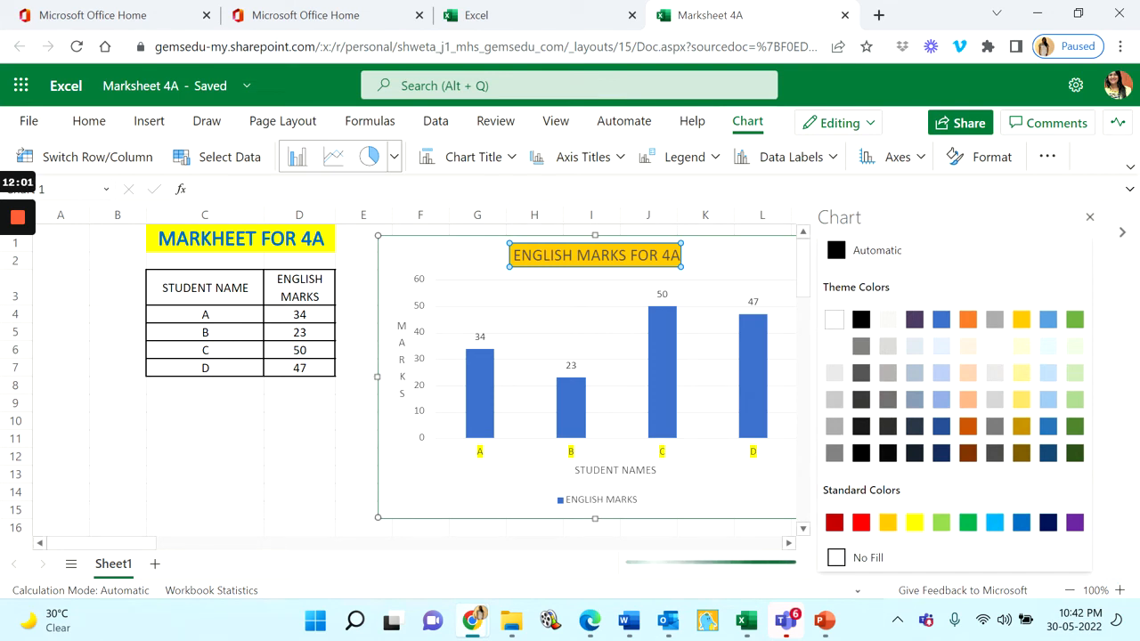
{"action": "left_click", "coordinate": [1048, 400]}
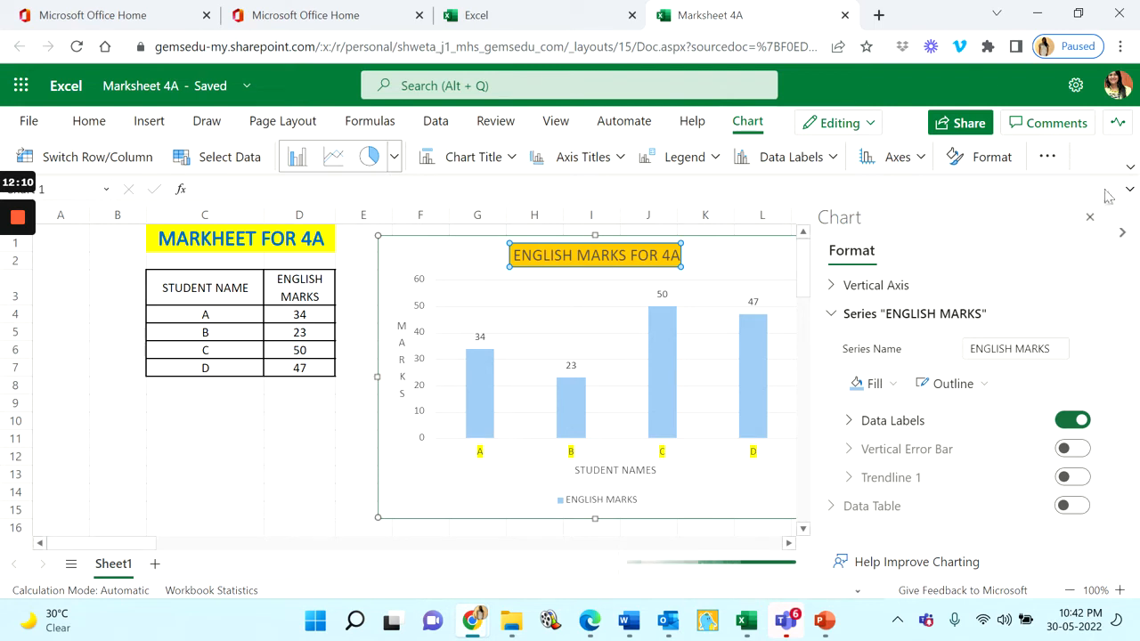
{"action": "left_click", "coordinate": [1089, 217]}
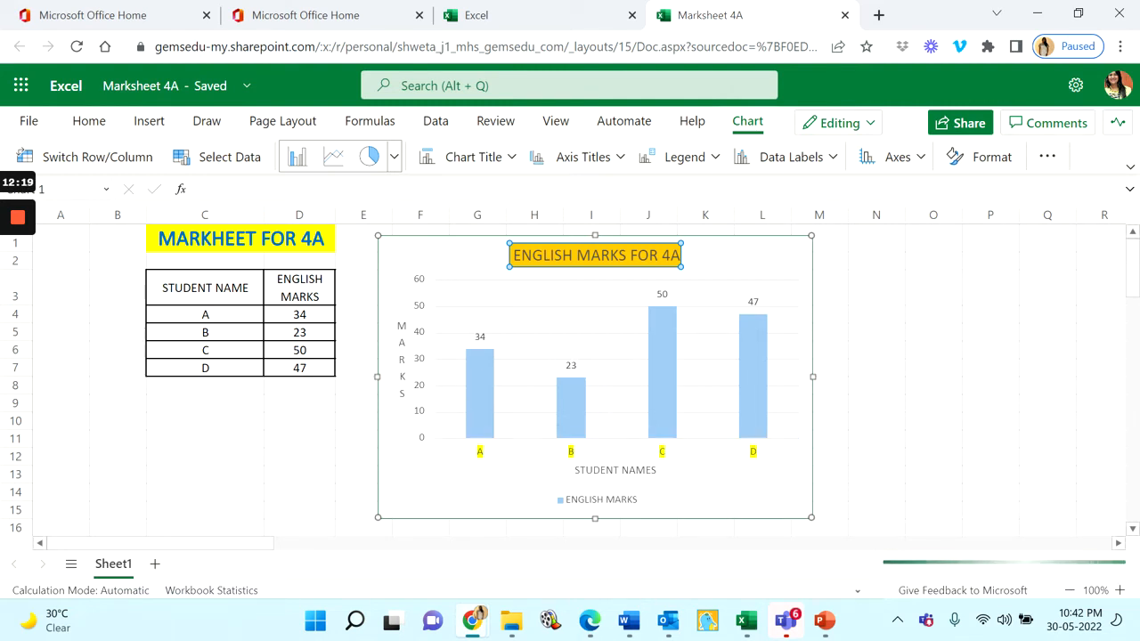
Step: Rename Sheet1 as COLUMN CHART
{"action": "double_click", "coordinate": [114, 570]}
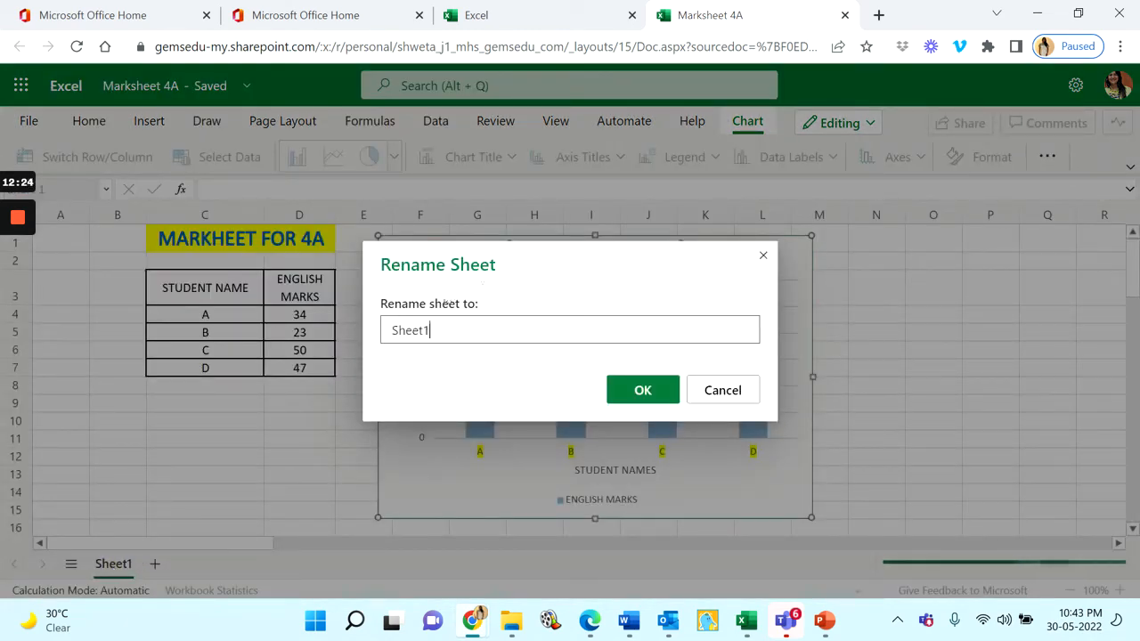
{"action": "key", "text": "BackSpace"}
{"action": "key", "text": "BackSpace"}
{"action": "key", "text": "BackSpace"}
{"action": "key", "text": "BackSpace"}
{"action": "key", "text": "BackSpace"}
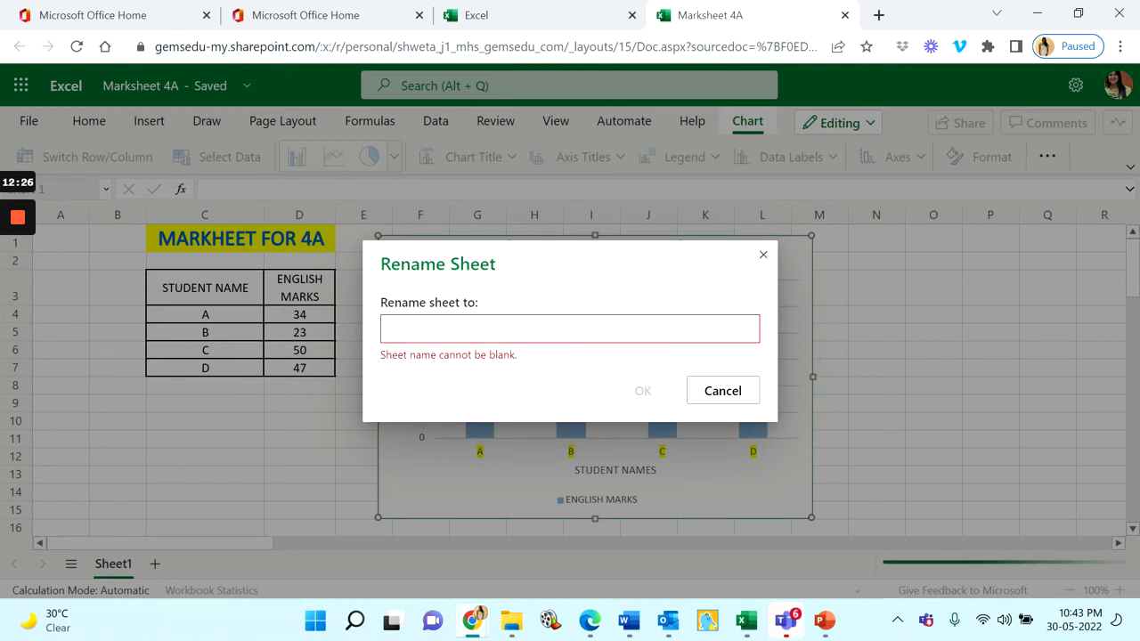
{"action": "type", "text": "COLUMN CHART"}
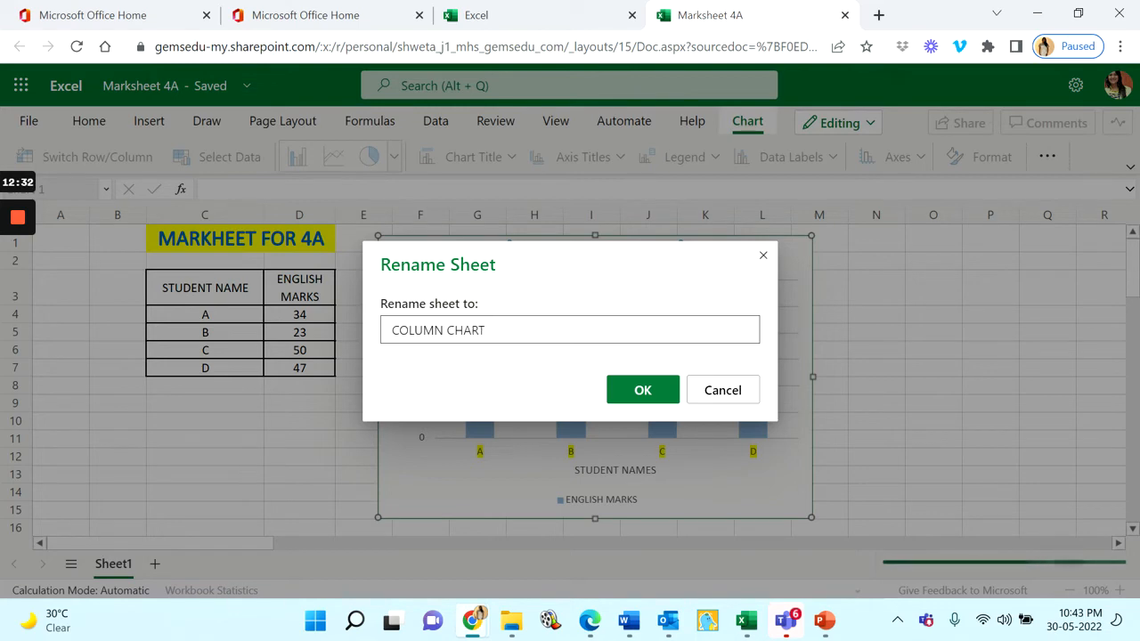
{"action": "key", "text": "Return"}
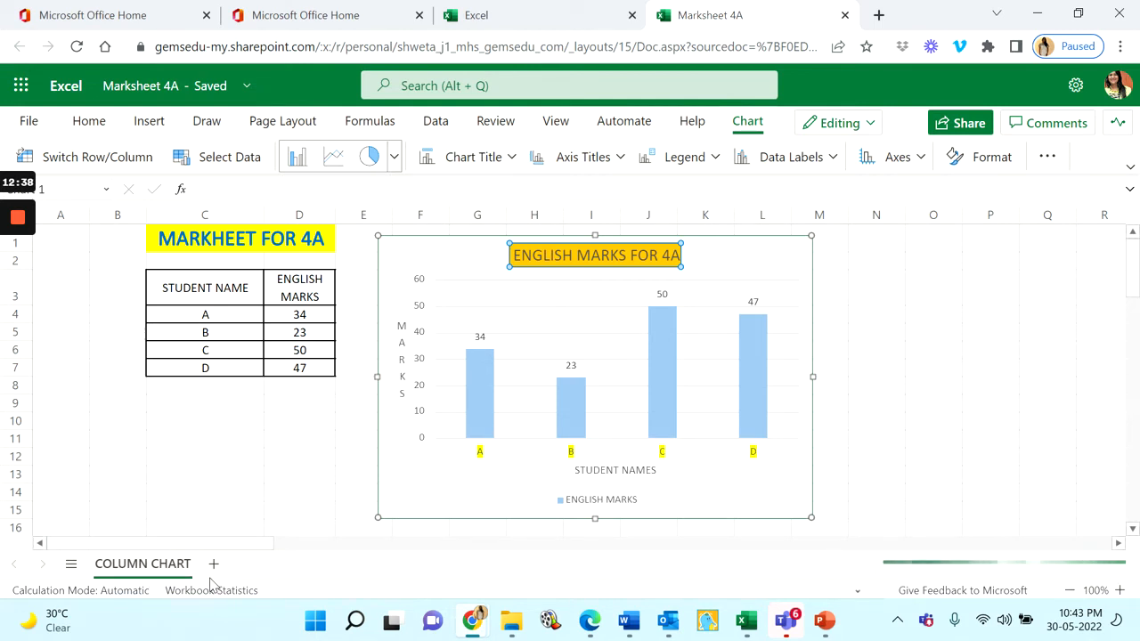
Step: Duplicate the COLUMN CHART sheet with its marks table and chart, and select the copy
{"action": "right_click", "coordinate": [155, 569]}
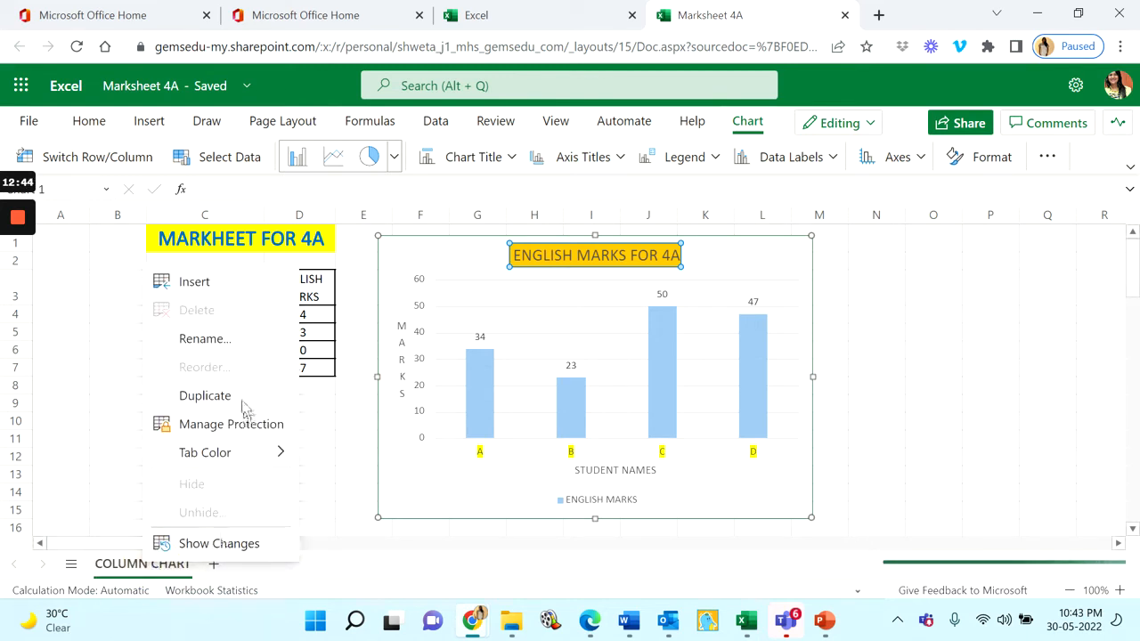
{"action": "left_click", "coordinate": [205, 395]}
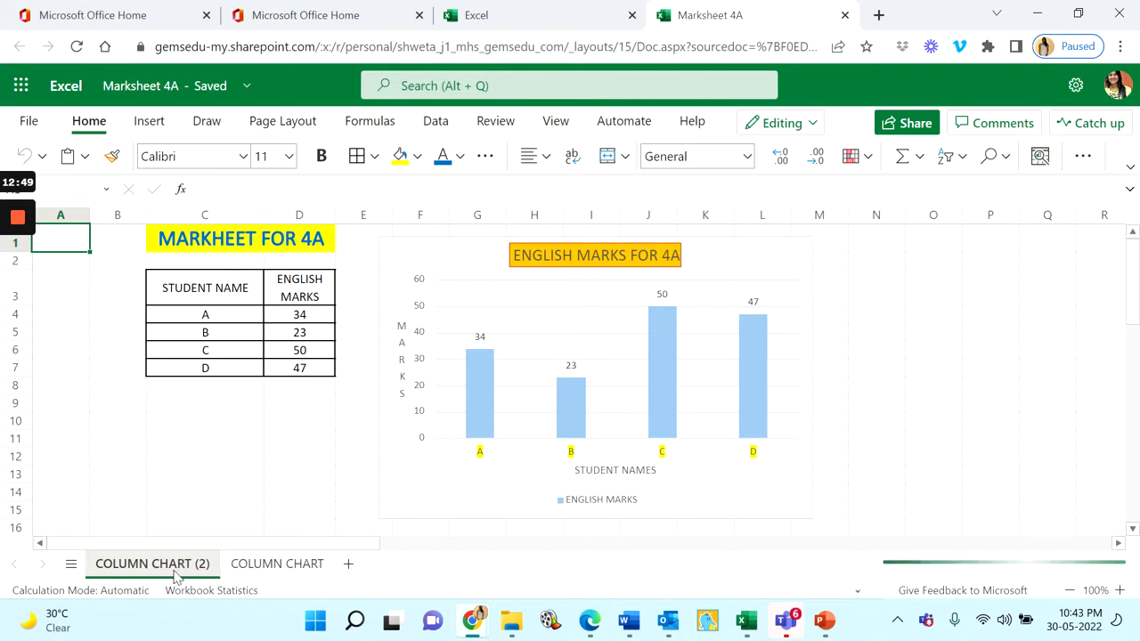
{"action": "left_click", "coordinate": [251, 567]}
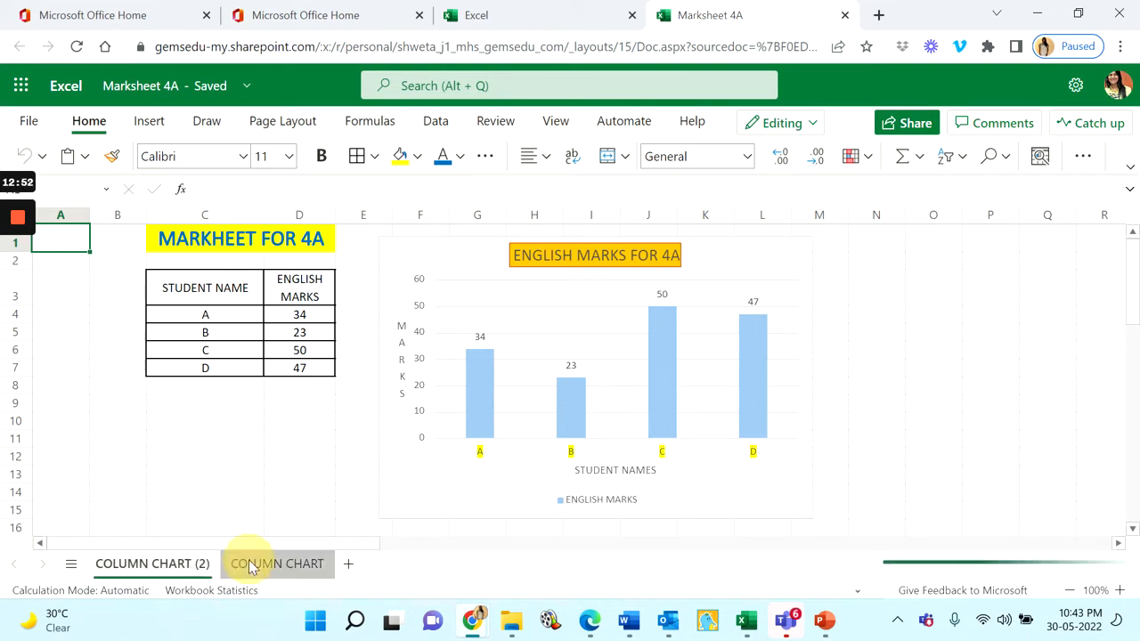
{"action": "left_click", "coordinate": [189, 571]}
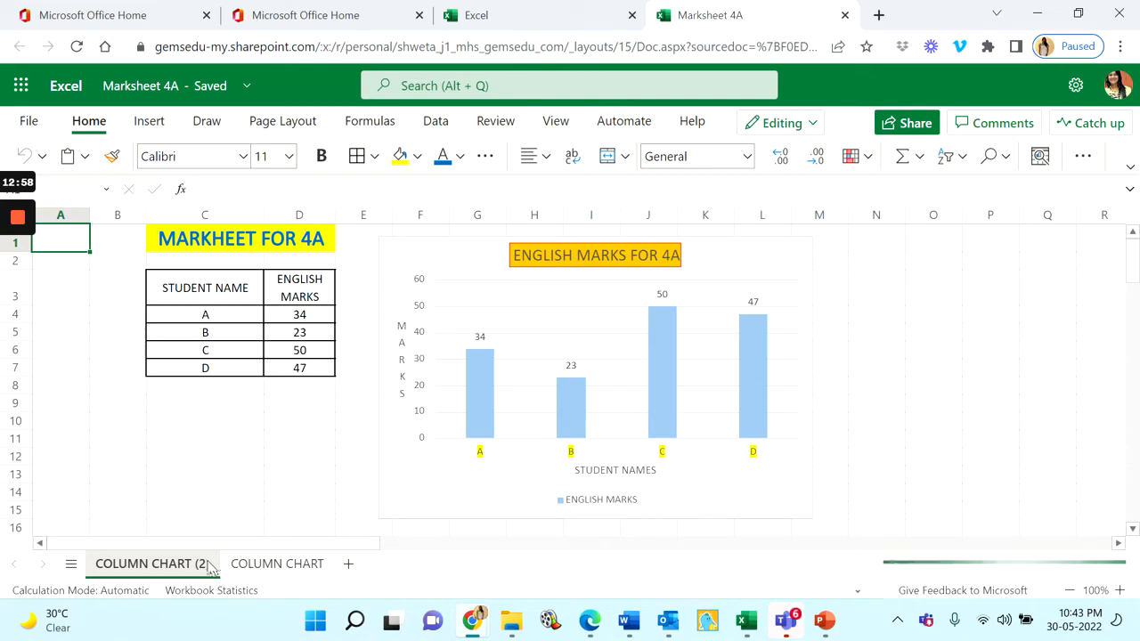
Step: Rename the duplicated sheet as BAR CHART
{"action": "double_click", "coordinate": [191, 567]}
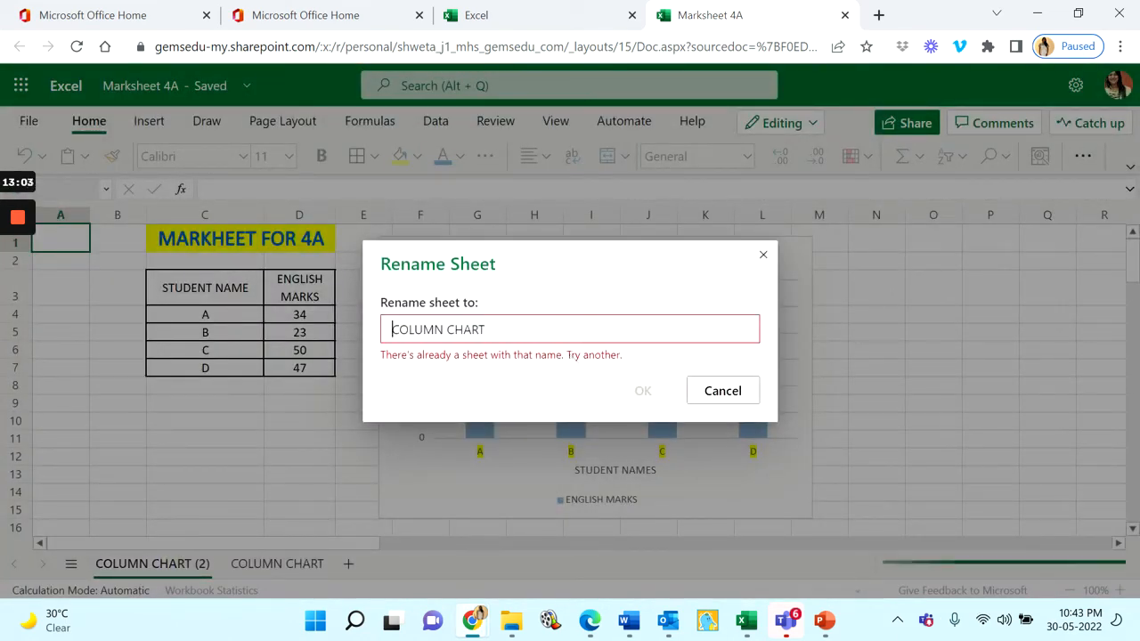
{"action": "key", "text": "Delete"}
{"action": "key", "text": "Delete"}
{"action": "key", "text": "Delete"}
{"action": "key", "text": "Delete"}
{"action": "key", "text": "Delete"}
{"action": "key", "text": "Delete"}
{"action": "key", "text": "Delete"}
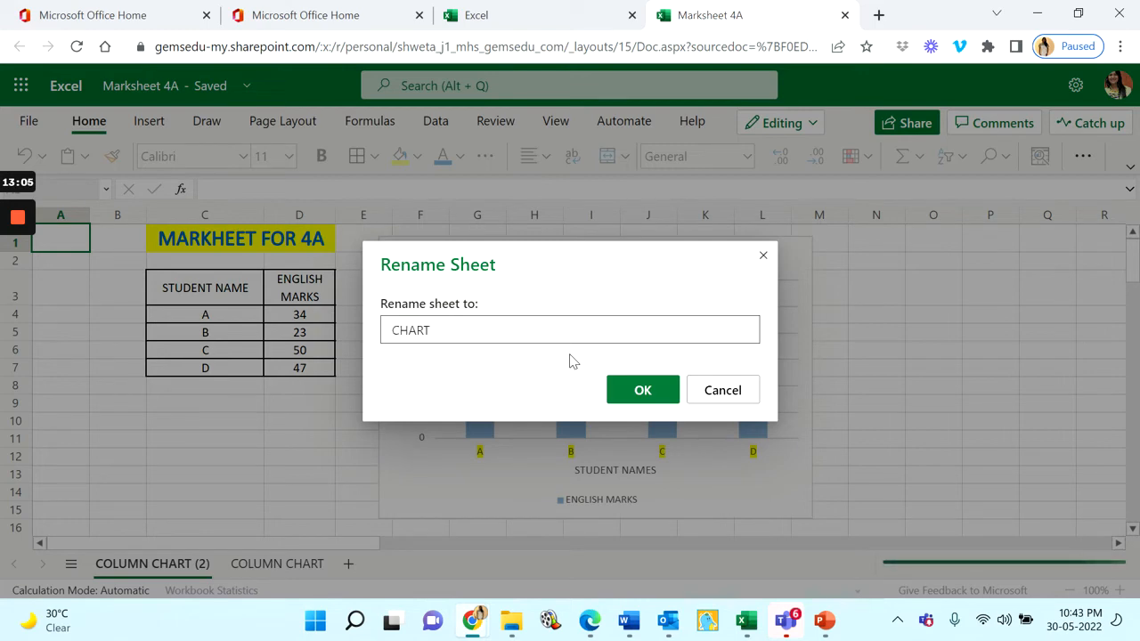
{"action": "type", "text": "BAR"}
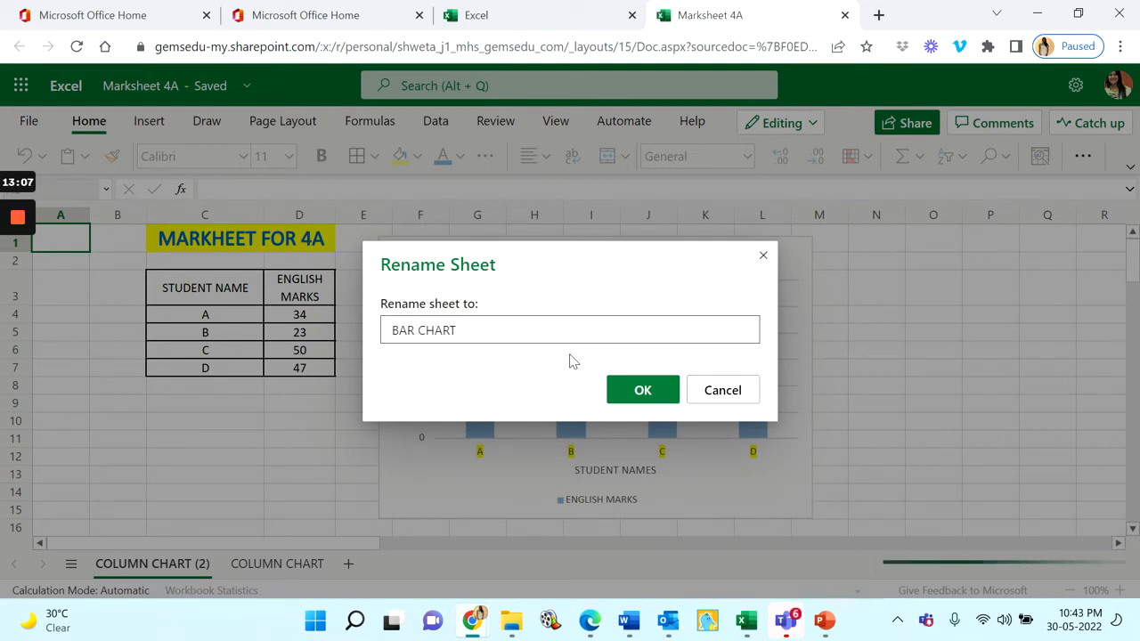
{"action": "key", "text": "Return"}
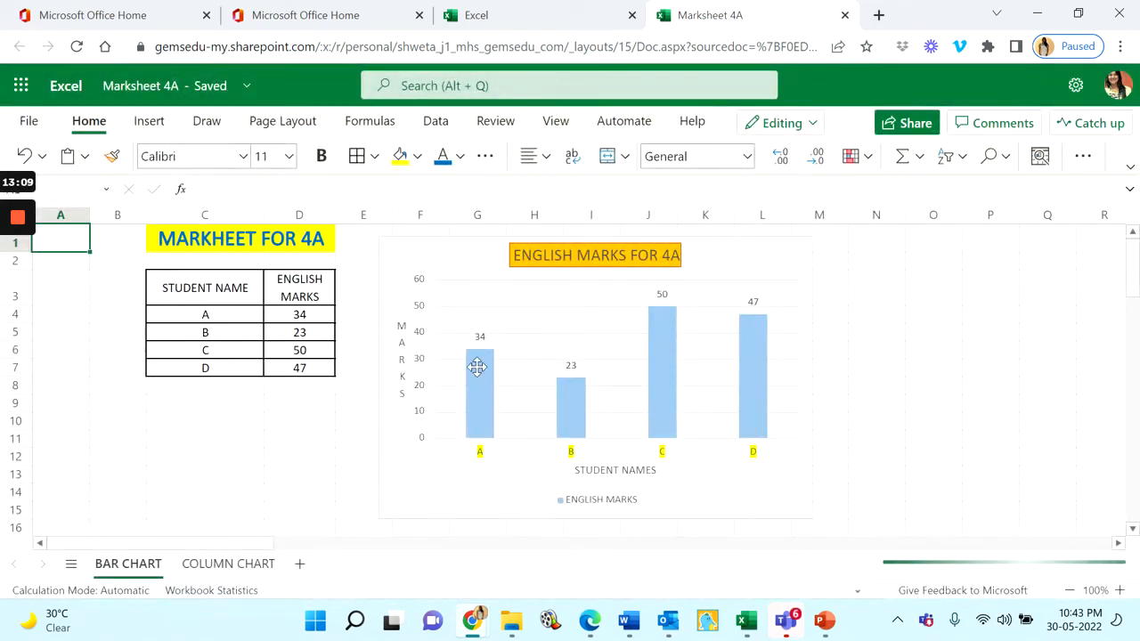
Step: Change the English marks chart on the BAR CHART sheet to a clustered bar chart
{"action": "left_click", "coordinate": [446, 261]}
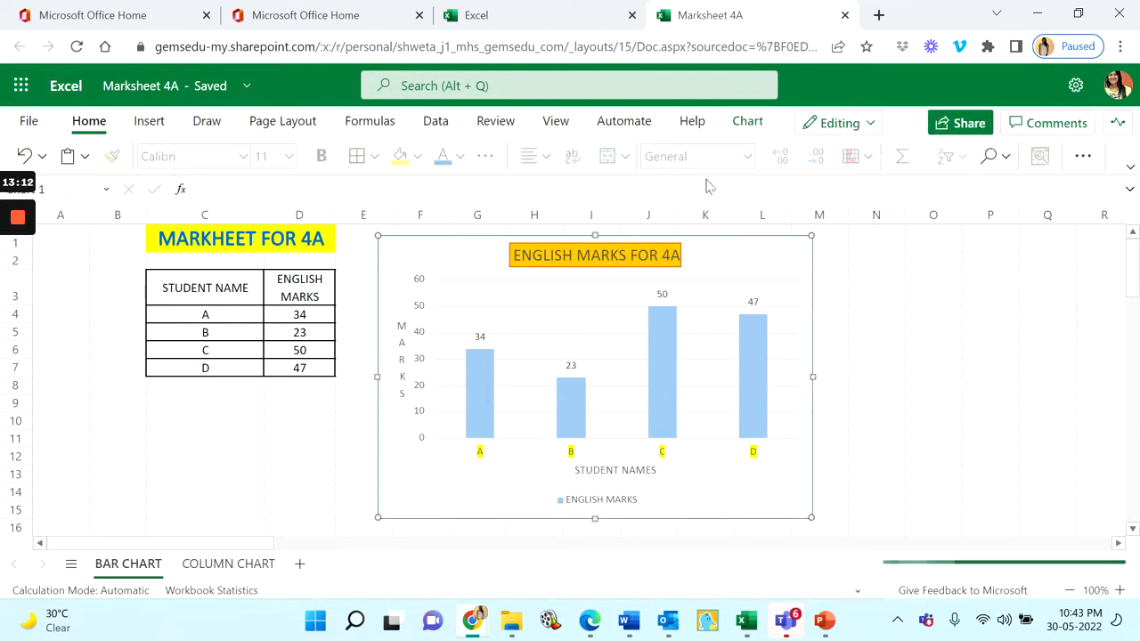
{"action": "left_click", "coordinate": [747, 121]}
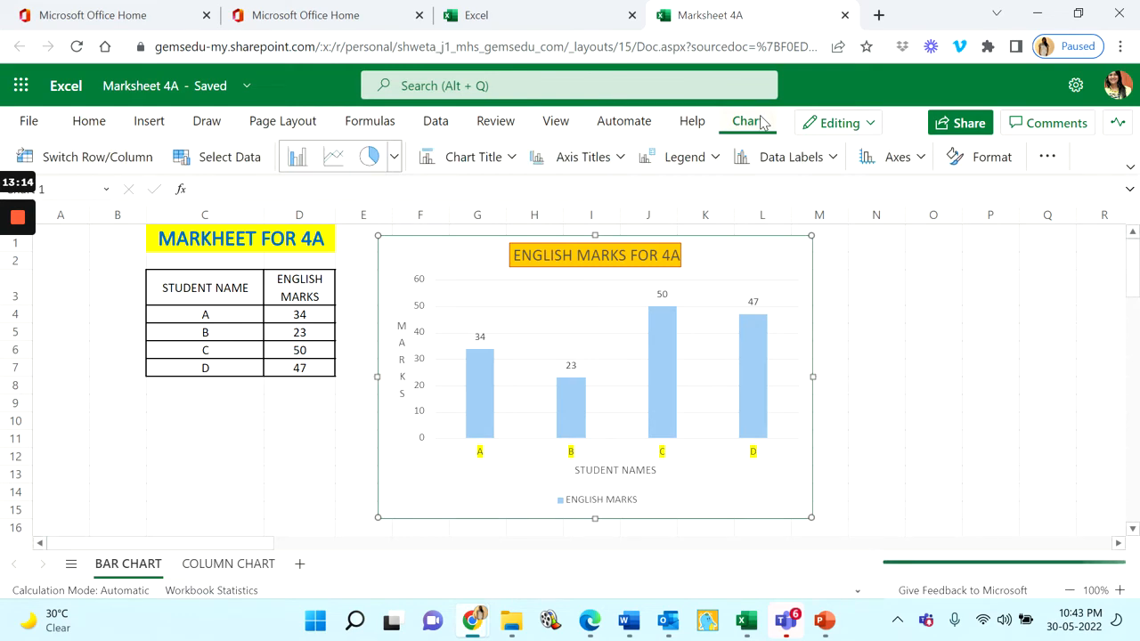
{"action": "left_click", "coordinate": [394, 158]}
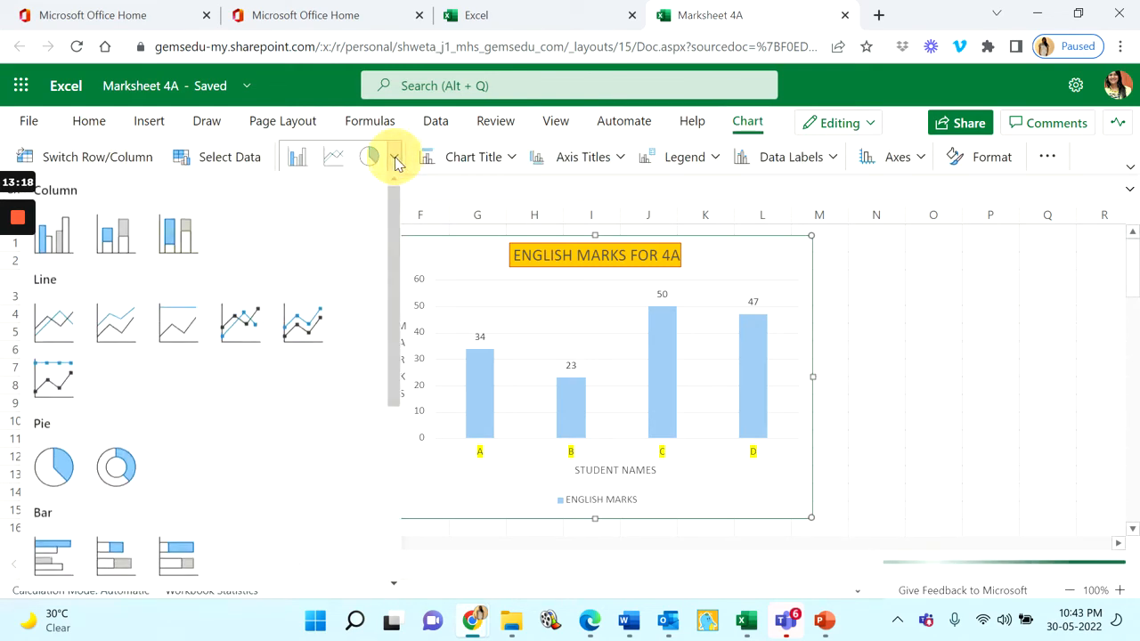
{"action": "left_click", "coordinate": [67, 556]}
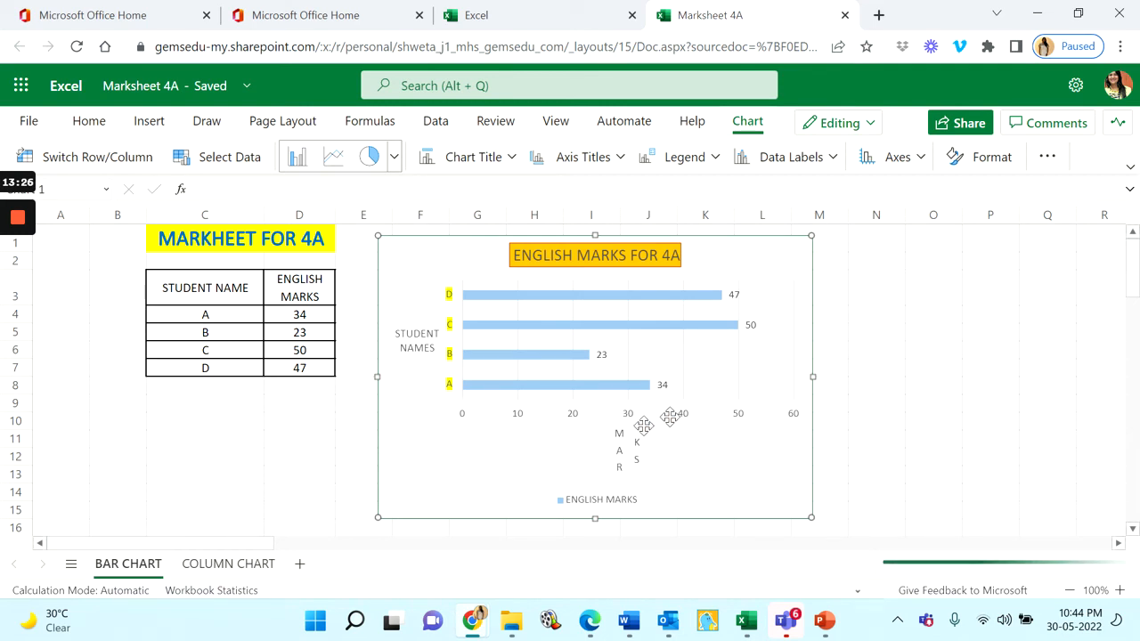
Step: Open the bar chart's formatting options and expand the horizontal axis settings
{"action": "left_click", "coordinate": [629, 449]}
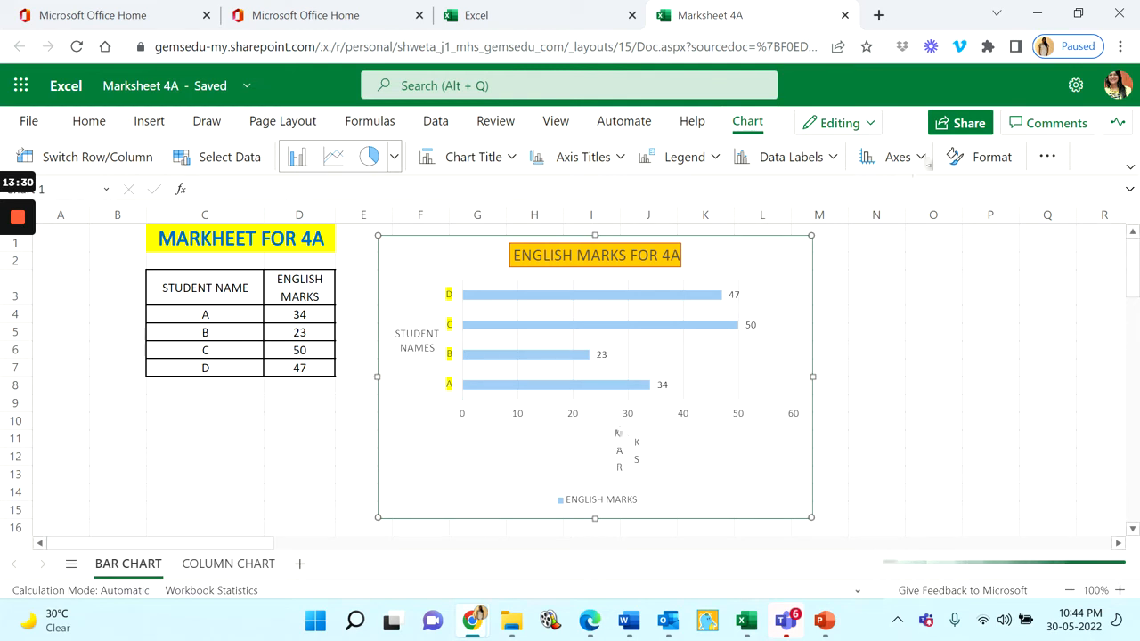
{"action": "left_click", "coordinate": [980, 162]}
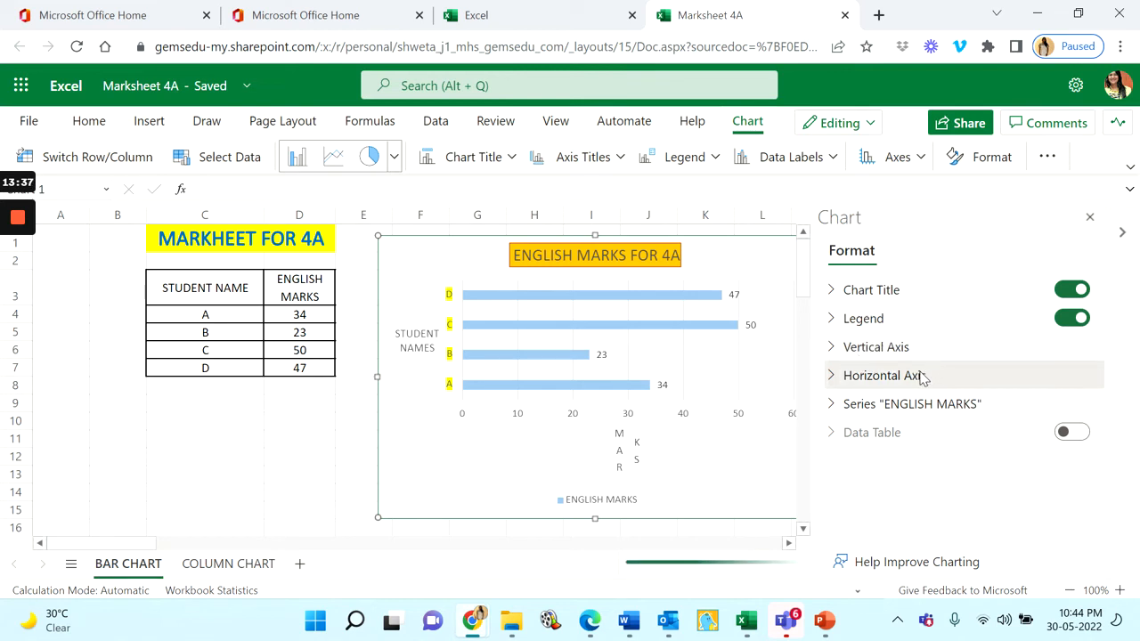
{"action": "left_click", "coordinate": [918, 377]}
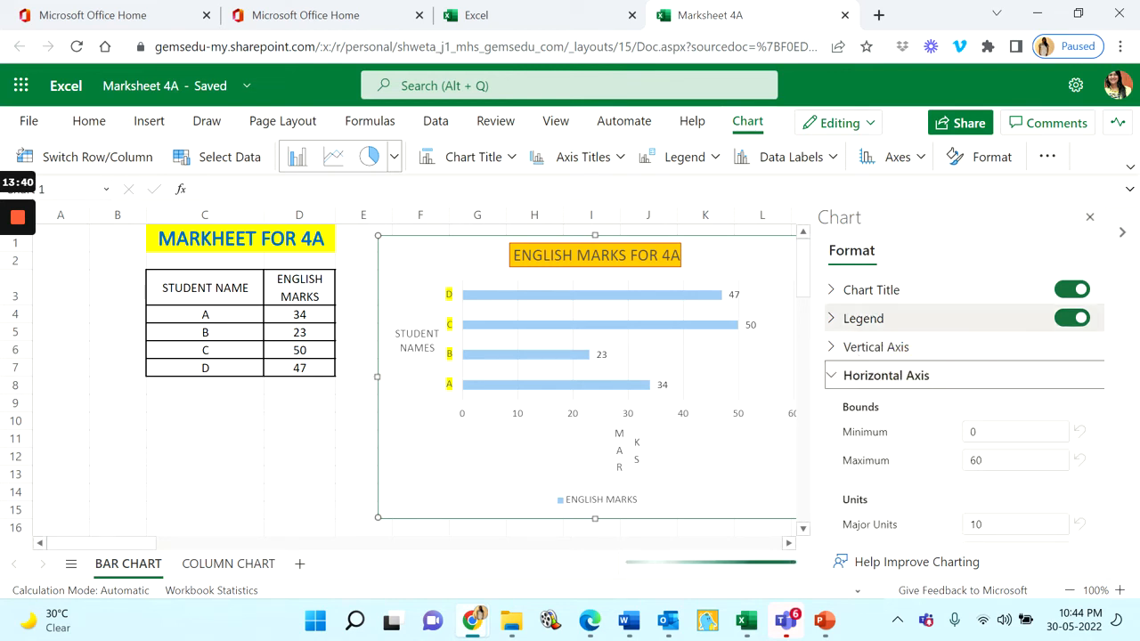
Step: Try the Title Below Axis option for the primary horizontal axis title to straighten the MARKS text
{"action": "left_click", "coordinate": [613, 160]}
{"action": "mouse_move", "coordinate": [696, 202]}
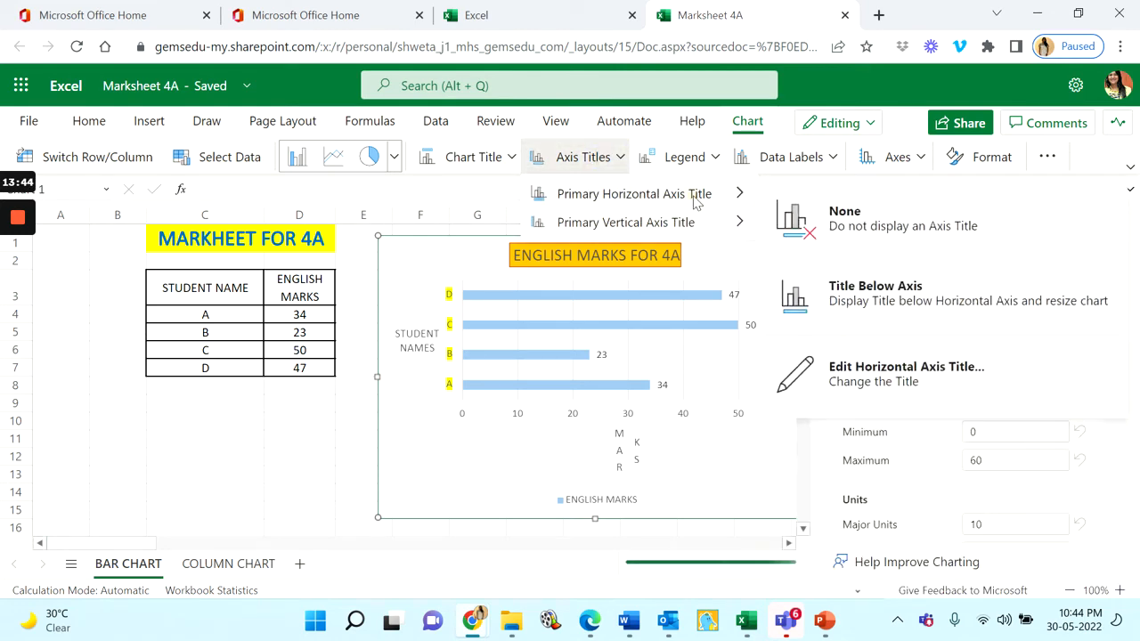
{"action": "left_click", "coordinate": [877, 294]}
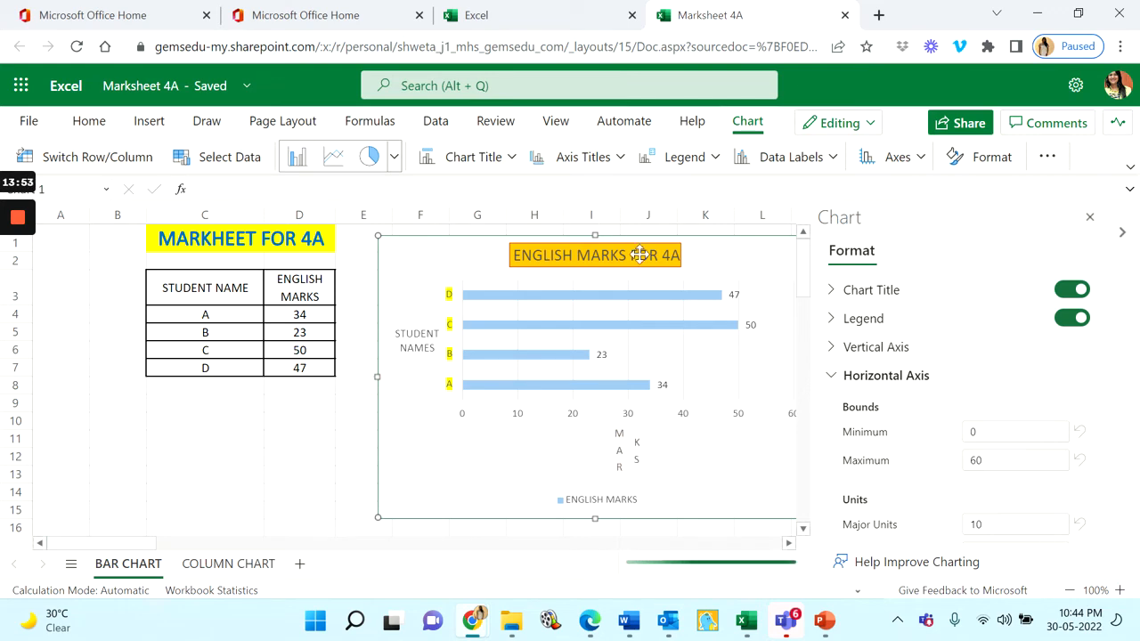
Step: Set the primary vertical axis title, STUDENT NAMES, to Rotated Title
{"action": "left_click", "coordinate": [595, 158]}
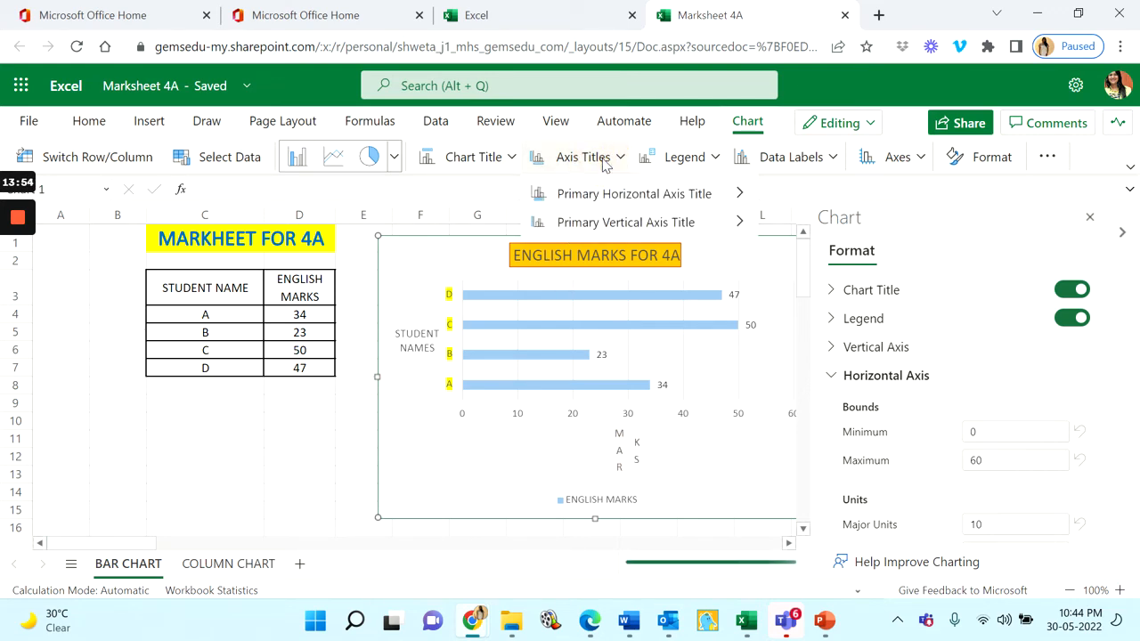
{"action": "mouse_move", "coordinate": [653, 224]}
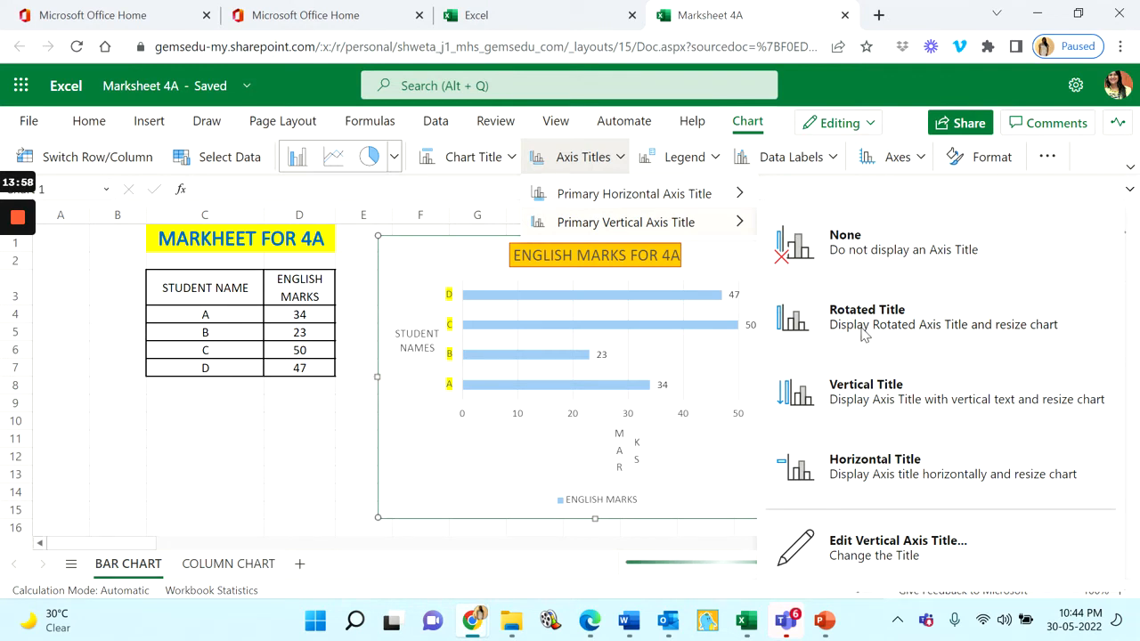
{"action": "left_click", "coordinate": [862, 332]}
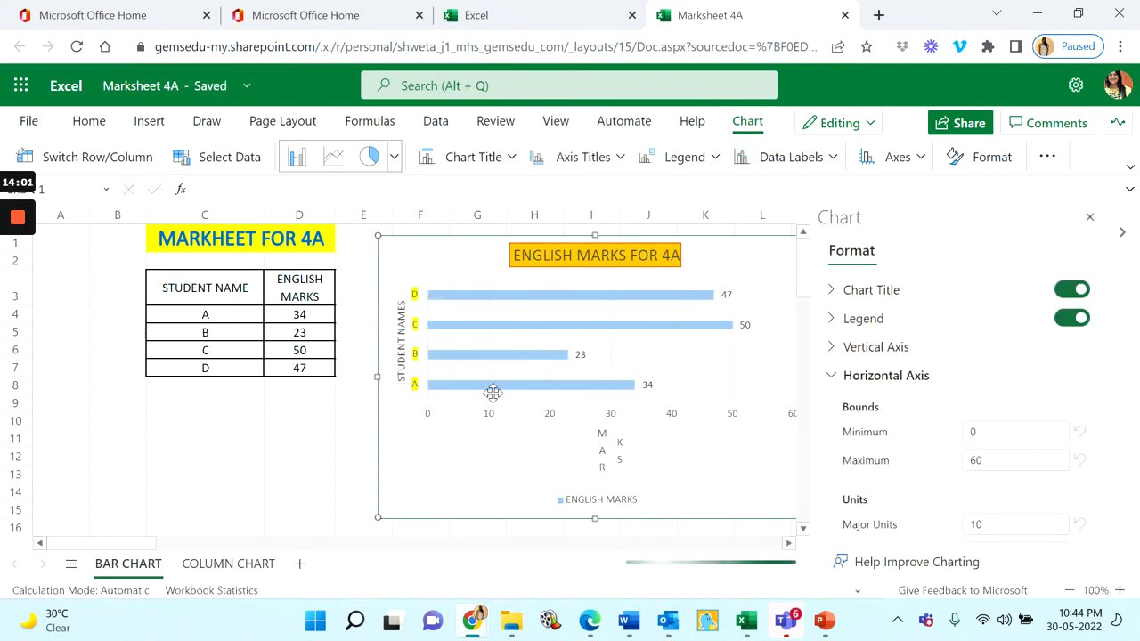
Step: Try to resize the MARKS horizontal axis title box by its corner handles
{"action": "left_click", "coordinate": [597, 452]}
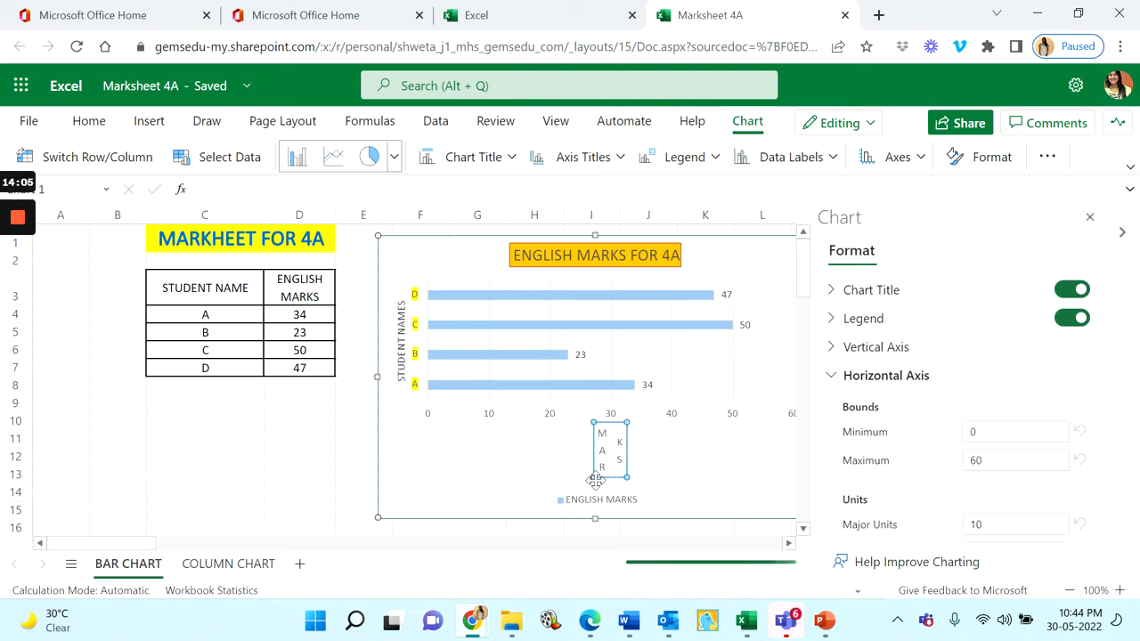
{"action": "left_click", "coordinate": [595, 481]}
{"action": "left_click_drag", "start_coordinate": [606, 469], "coordinate": [594, 474]}
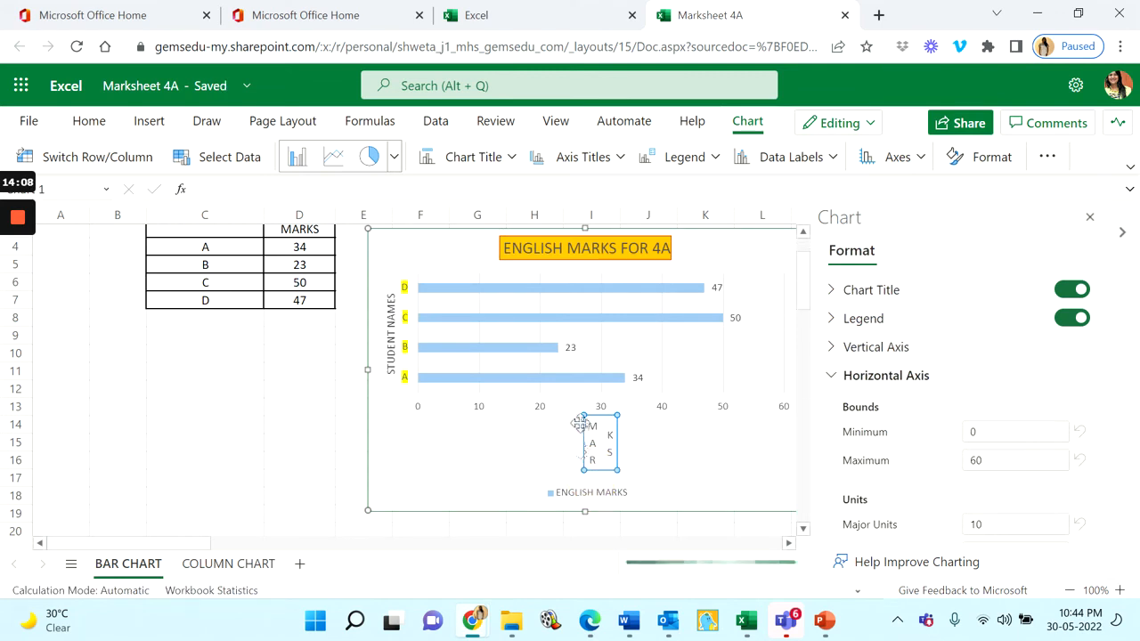
{"action": "left_click_drag", "start_coordinate": [584, 414], "coordinate": [632, 428]}
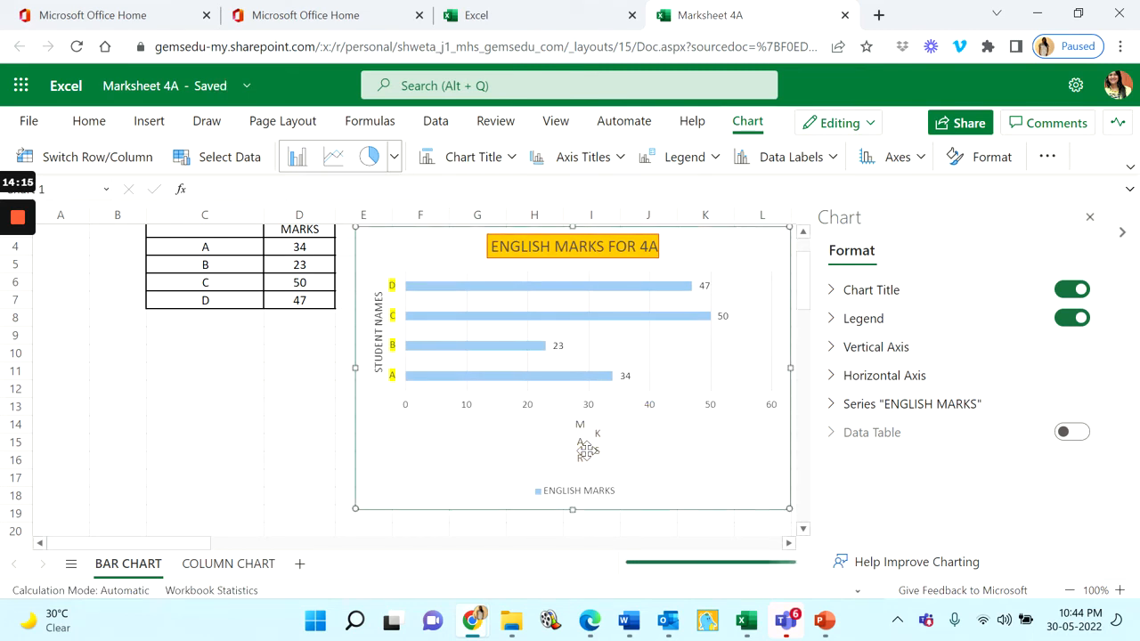
Step: Remove the MARKS title from the bar chart's horizontal axis using the axis formatting options
{"action": "left_click", "coordinate": [595, 439]}
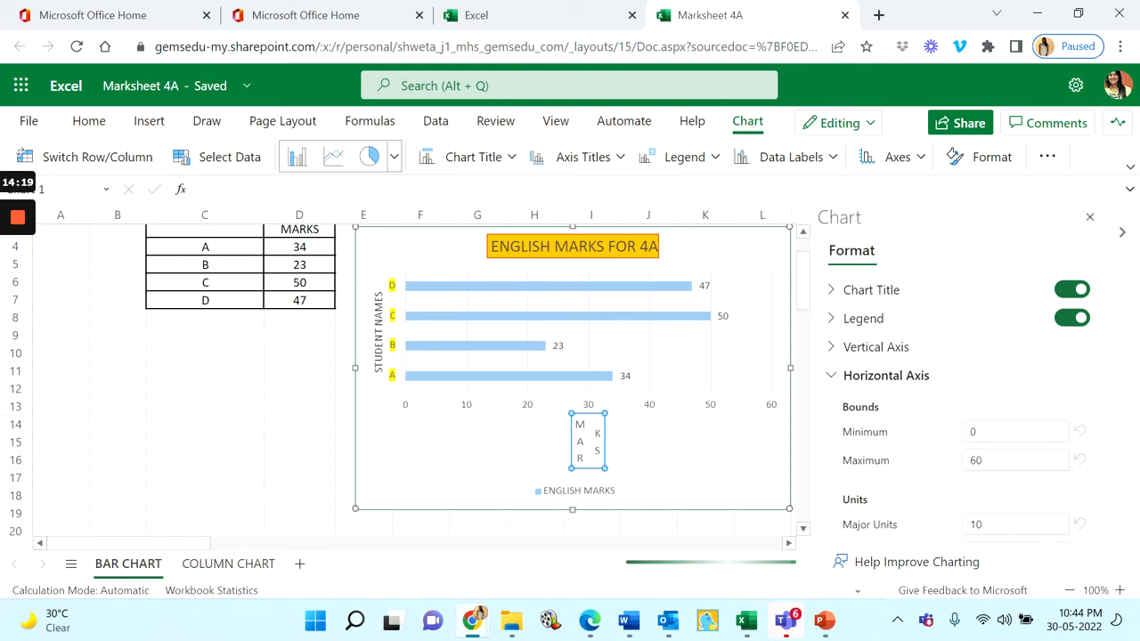
{"action": "scroll", "coordinate": [957, 401], "scroll_direction": "down", "scroll_amount": 4}
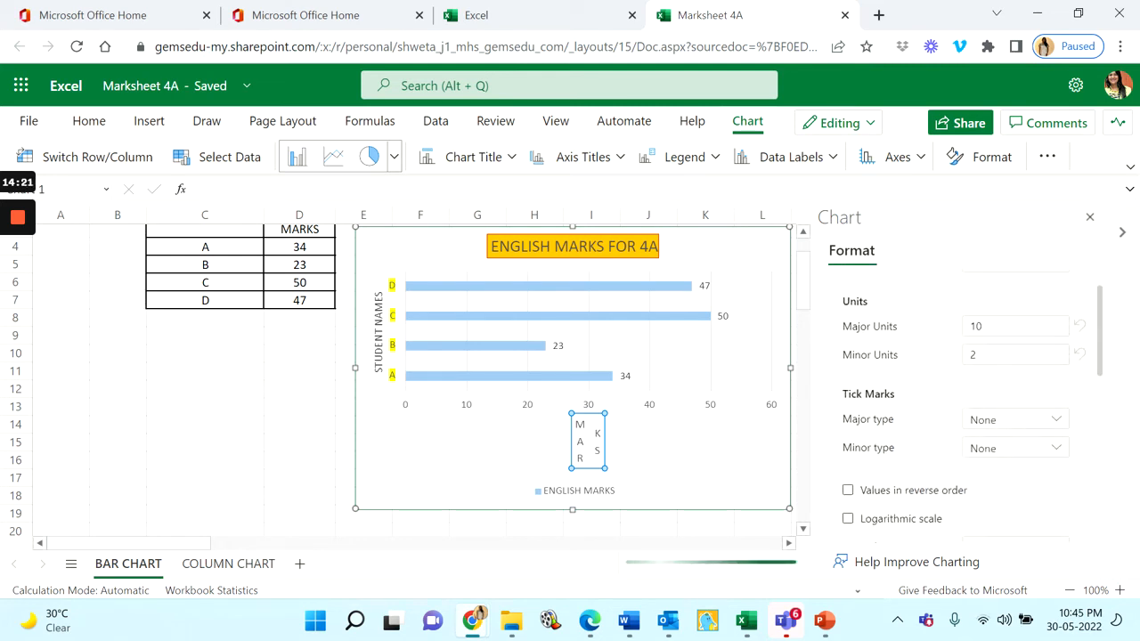
{"action": "scroll", "coordinate": [957, 400], "scroll_direction": "down", "scroll_amount": 5}
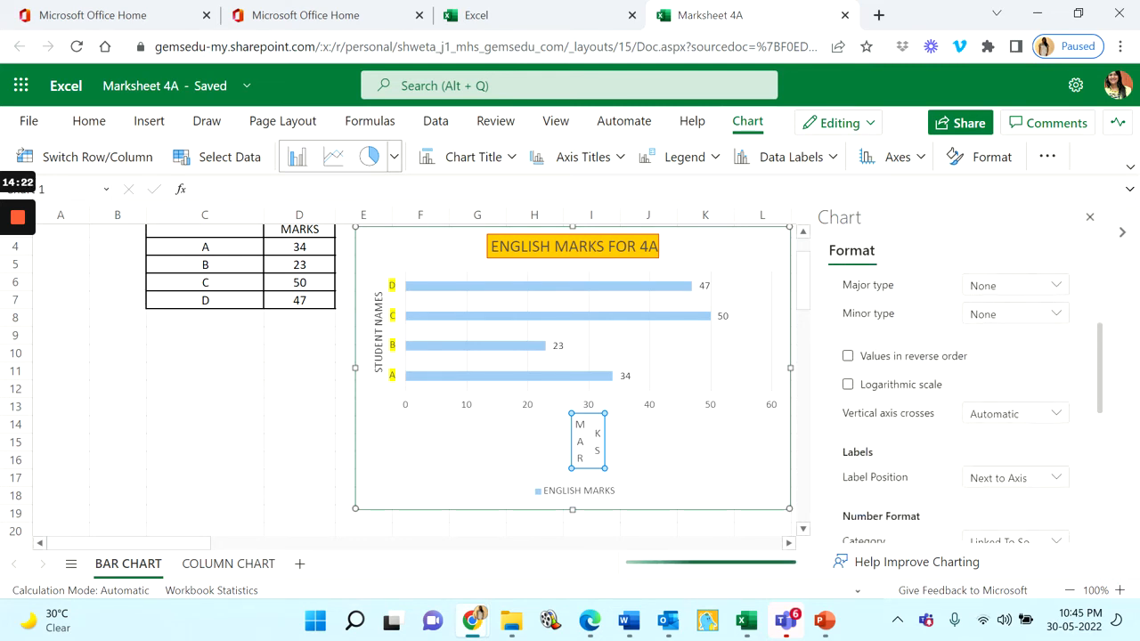
{"action": "scroll", "coordinate": [958, 401], "scroll_direction": "down", "scroll_amount": 1}
{"action": "scroll", "coordinate": [957, 401], "scroll_direction": "down", "scroll_amount": 1}
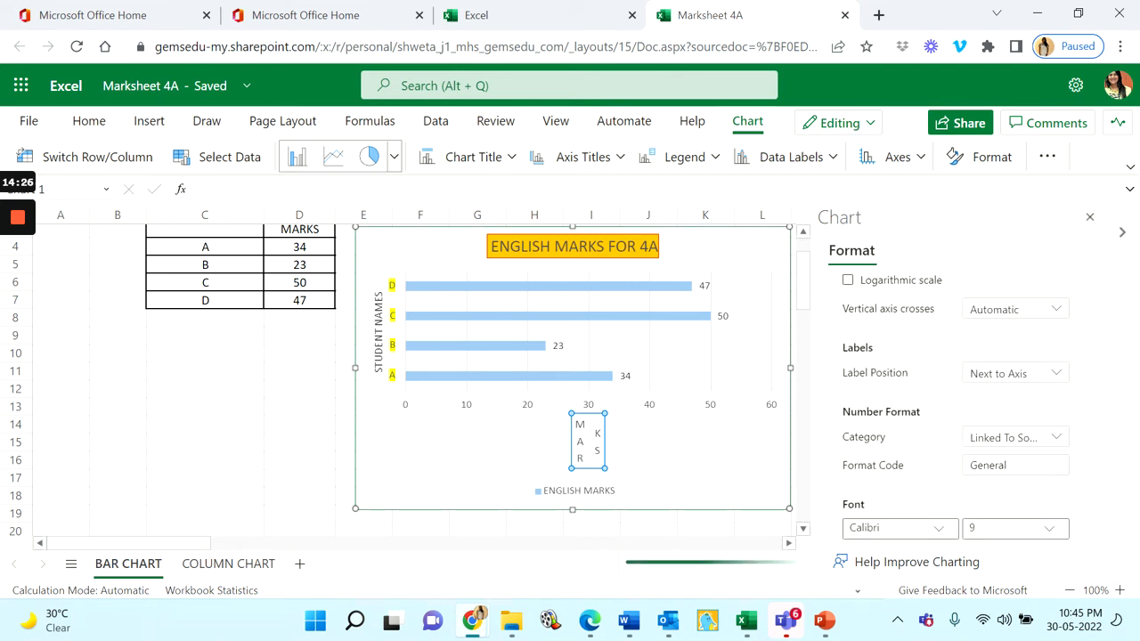
{"action": "scroll", "coordinate": [958, 401], "scroll_direction": "down", "scroll_amount": 3}
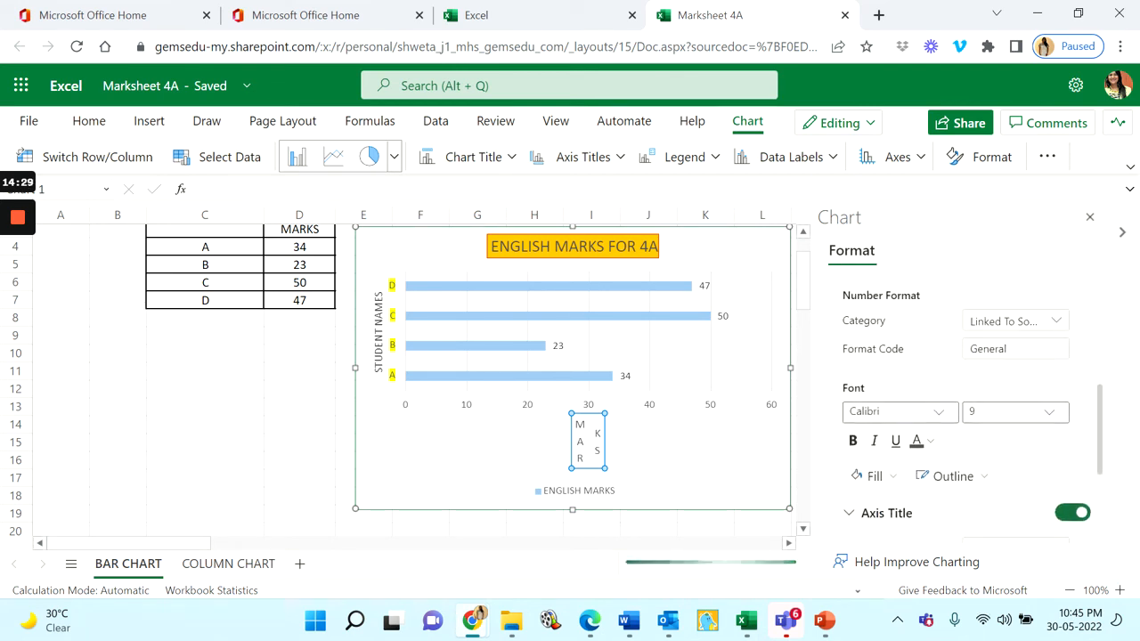
{"action": "scroll", "coordinate": [958, 400], "scroll_direction": "down", "scroll_amount": 1}
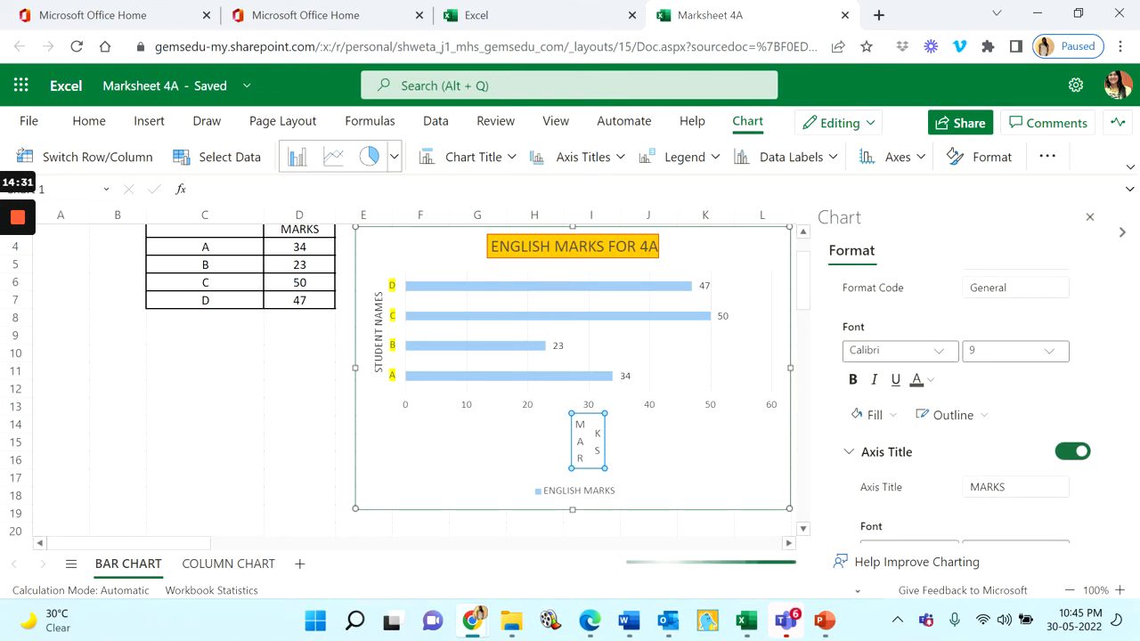
{"action": "scroll", "coordinate": [958, 401], "scroll_direction": "down", "scroll_amount": 1}
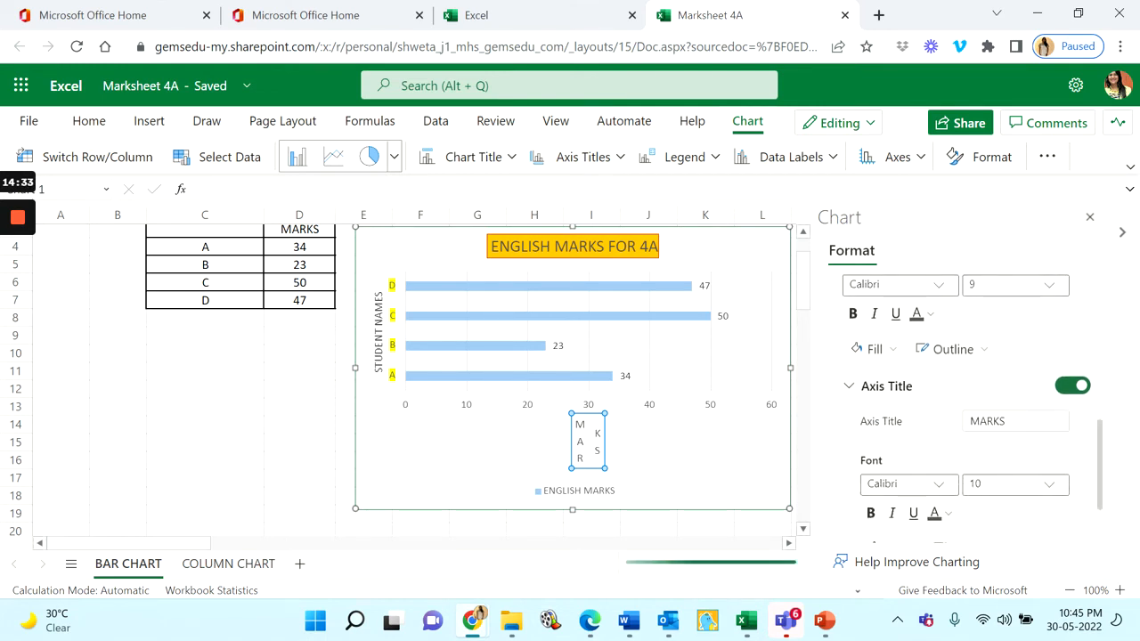
{"action": "left_click", "coordinate": [1073, 386]}
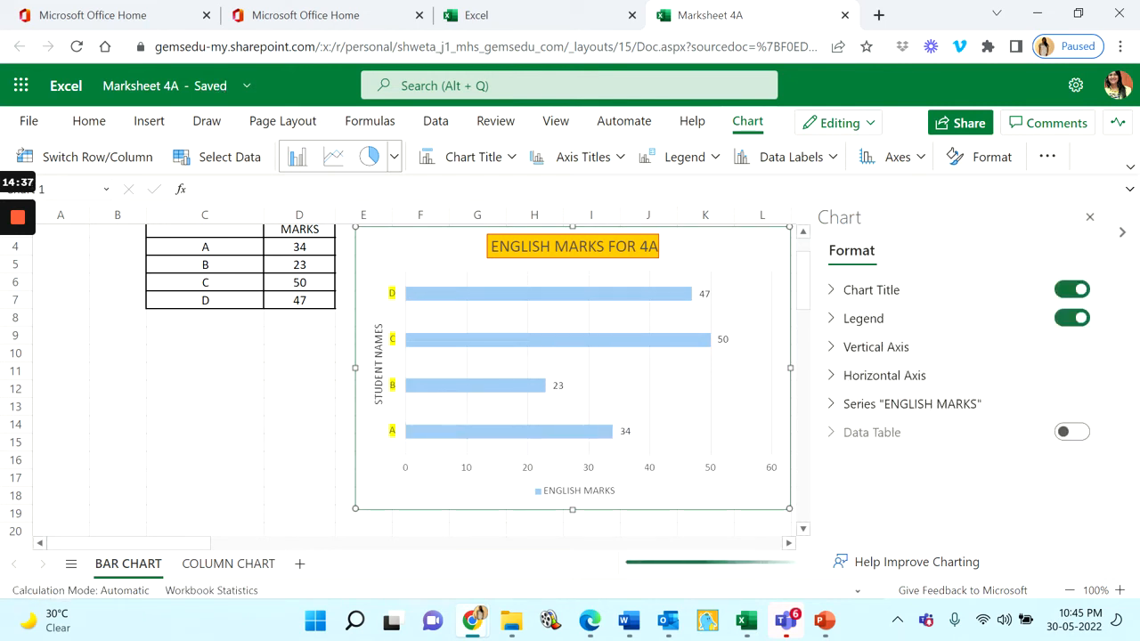
Step: Turn the bar chart's horizontal axis title back on in the Horizontal Axis formatting options
{"action": "left_click", "coordinate": [884, 375]}
{"action": "scroll", "coordinate": [962, 401], "scroll_direction": "down", "scroll_amount": 5}
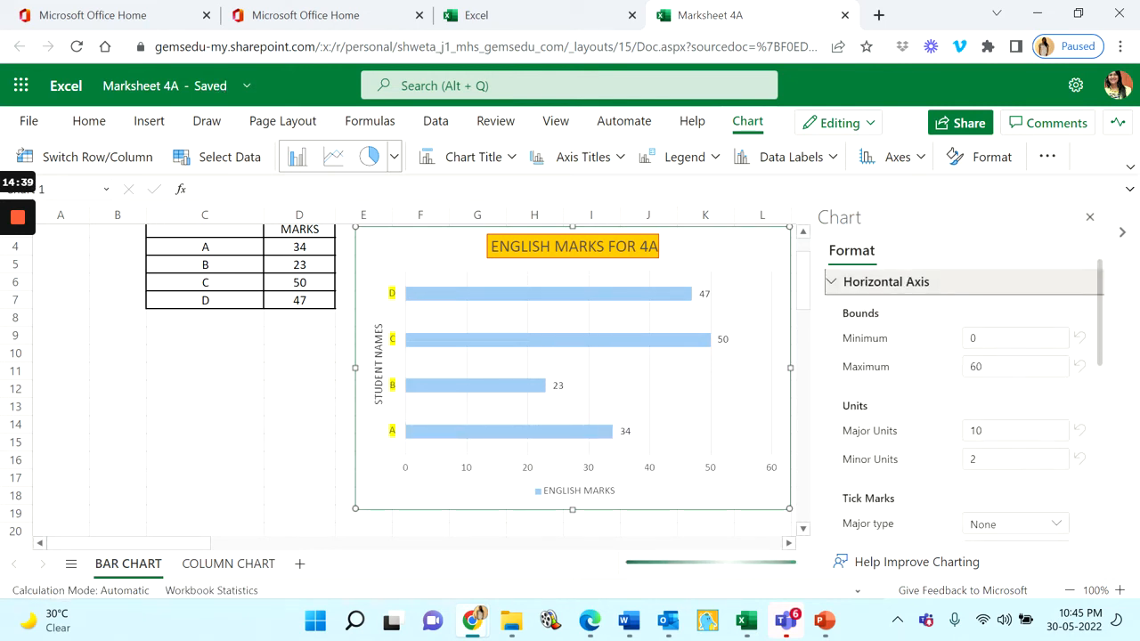
{"action": "scroll", "coordinate": [962, 401], "scroll_direction": "down", "scroll_amount": 3}
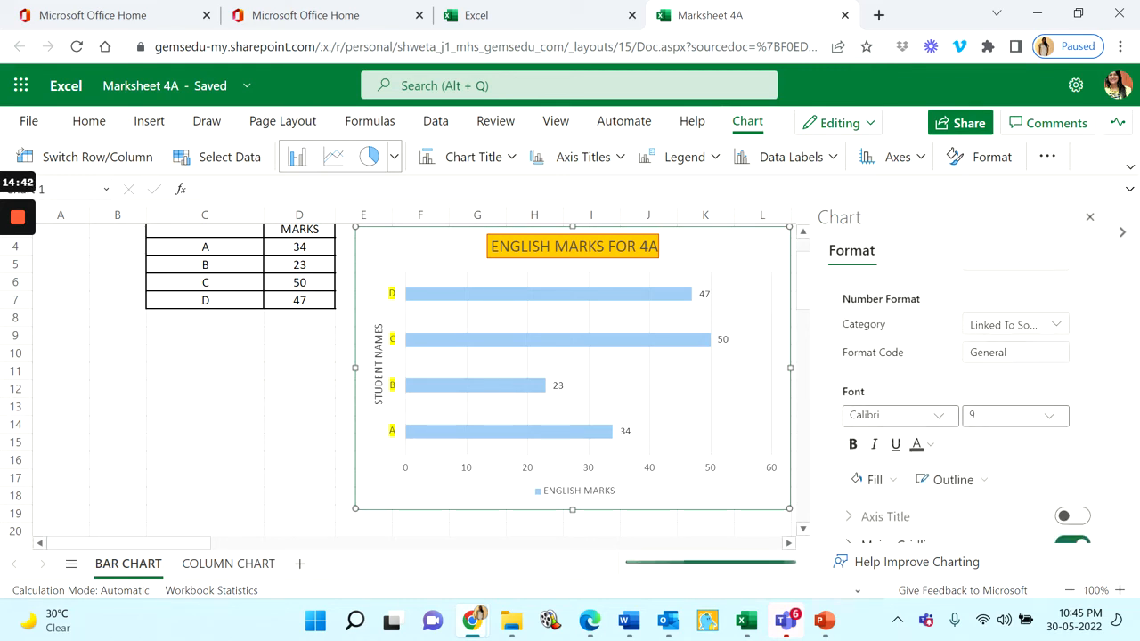
{"action": "left_click", "coordinate": [1072, 516]}
{"action": "scroll", "coordinate": [1073, 517], "scroll_direction": "down", "scroll_amount": 2}
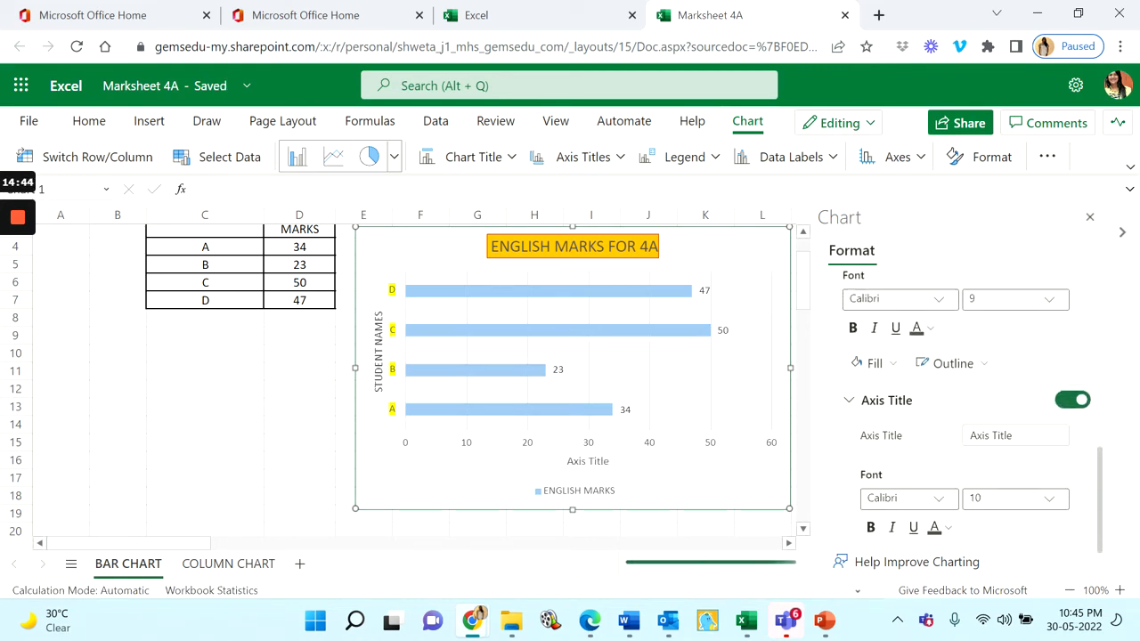
{"action": "scroll", "coordinate": [970, 407], "scroll_direction": "down", "scroll_amount": 3}
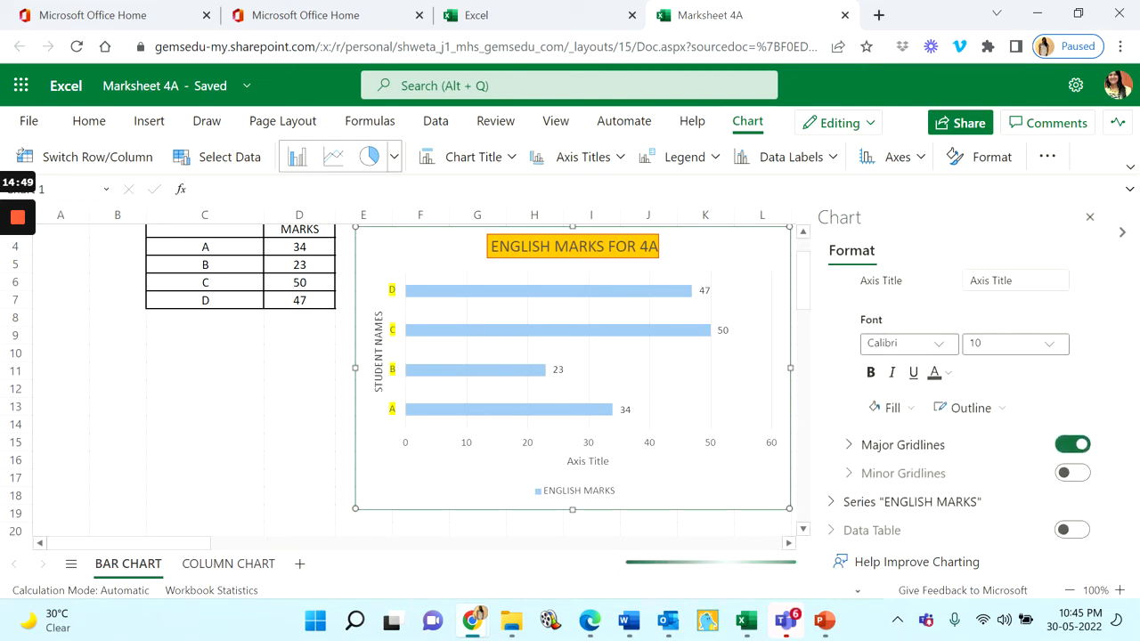
Step: Set the horizontal axis title text to MARKS
{"action": "scroll", "coordinate": [970, 405], "scroll_direction": "up", "scroll_amount": 3}
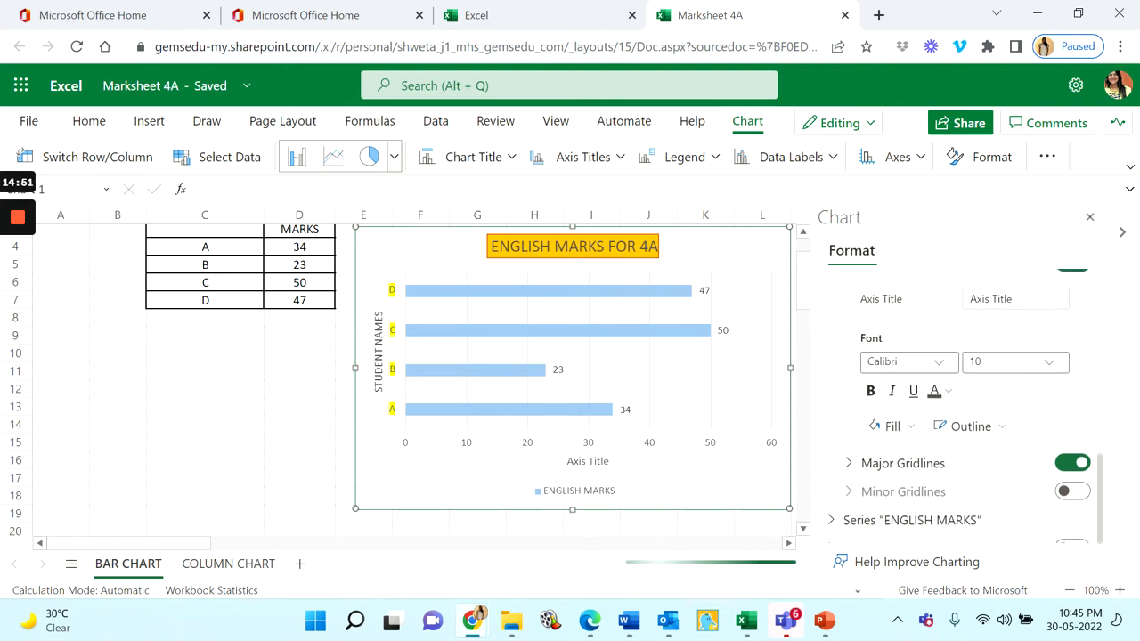
{"action": "scroll", "coordinate": [971, 405], "scroll_direction": "up", "scroll_amount": 2}
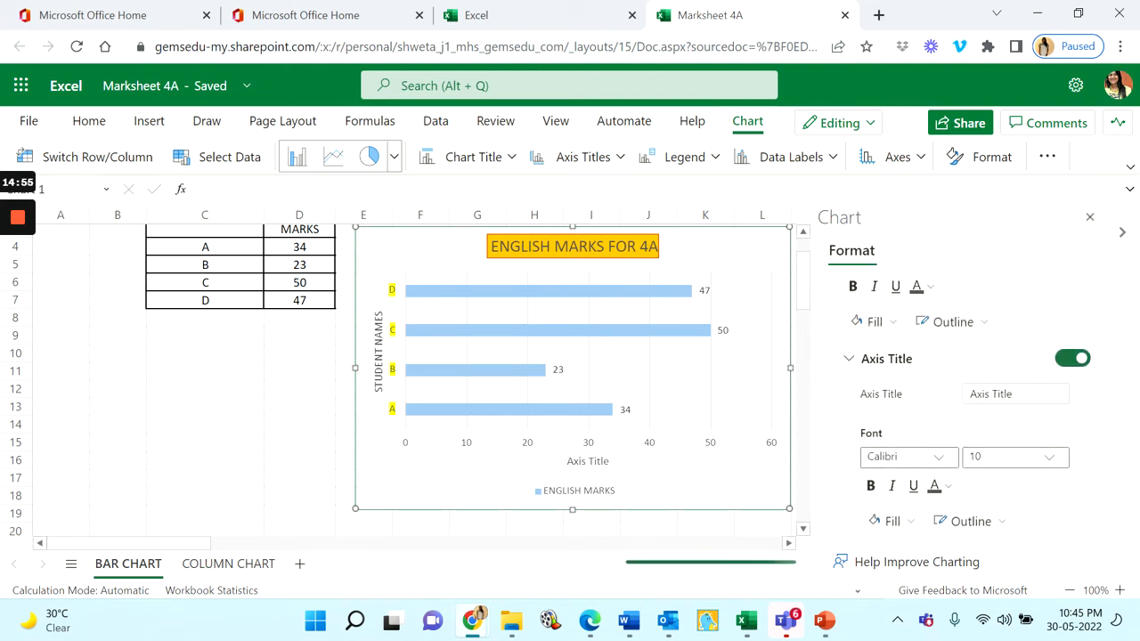
{"action": "left_click", "coordinate": [1021, 397]}
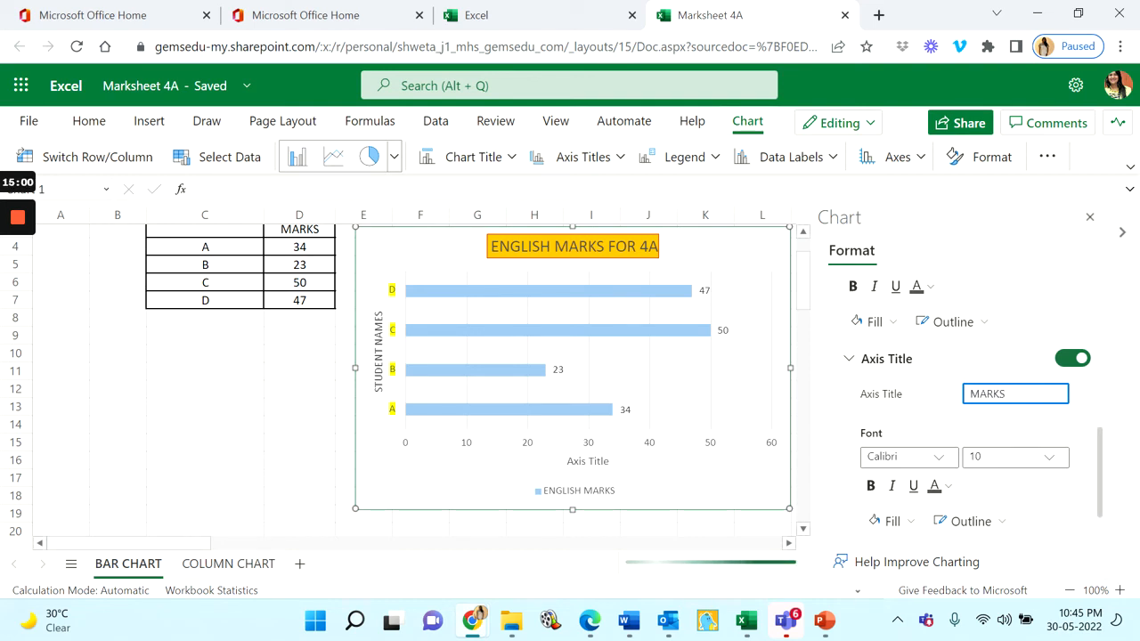
{"action": "left_click", "coordinate": [919, 415]}
Step: Try an orange fill on the MARKS axis title, replace it with light green, and close the chart formatting options
{"action": "left_click", "coordinate": [903, 523]}
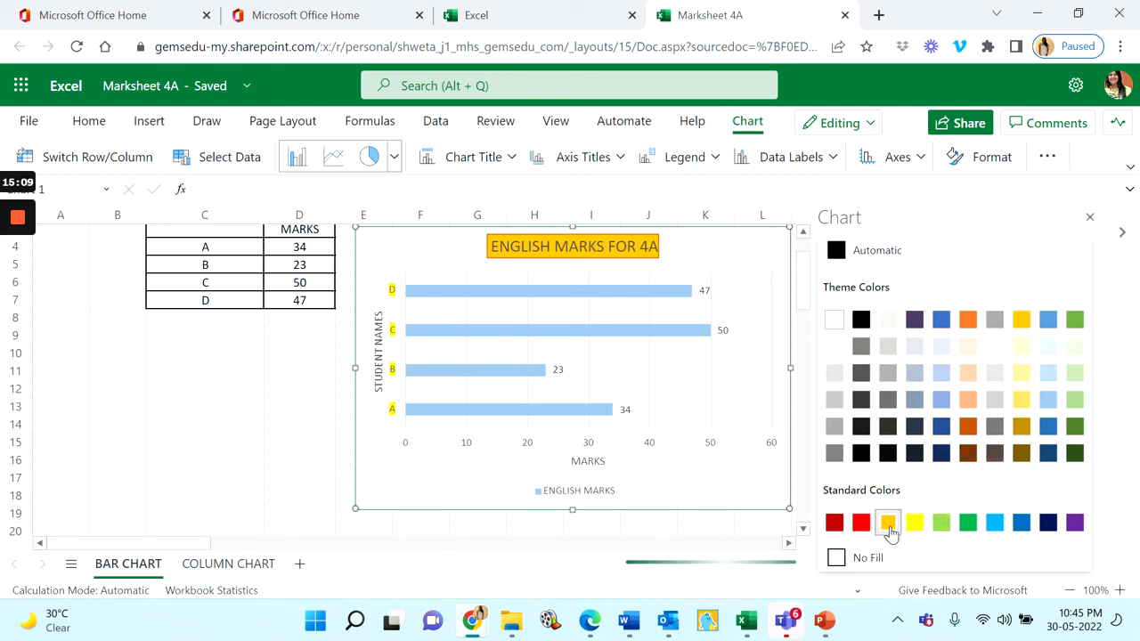
{"action": "left_click", "coordinate": [888, 523]}
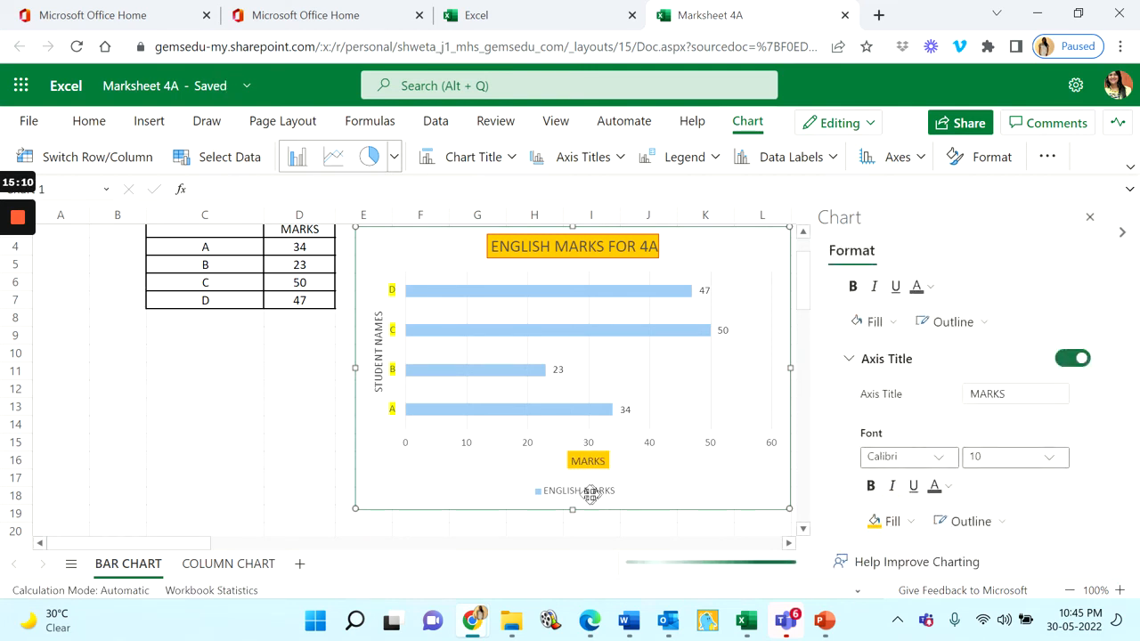
{"action": "left_click", "coordinate": [889, 521]}
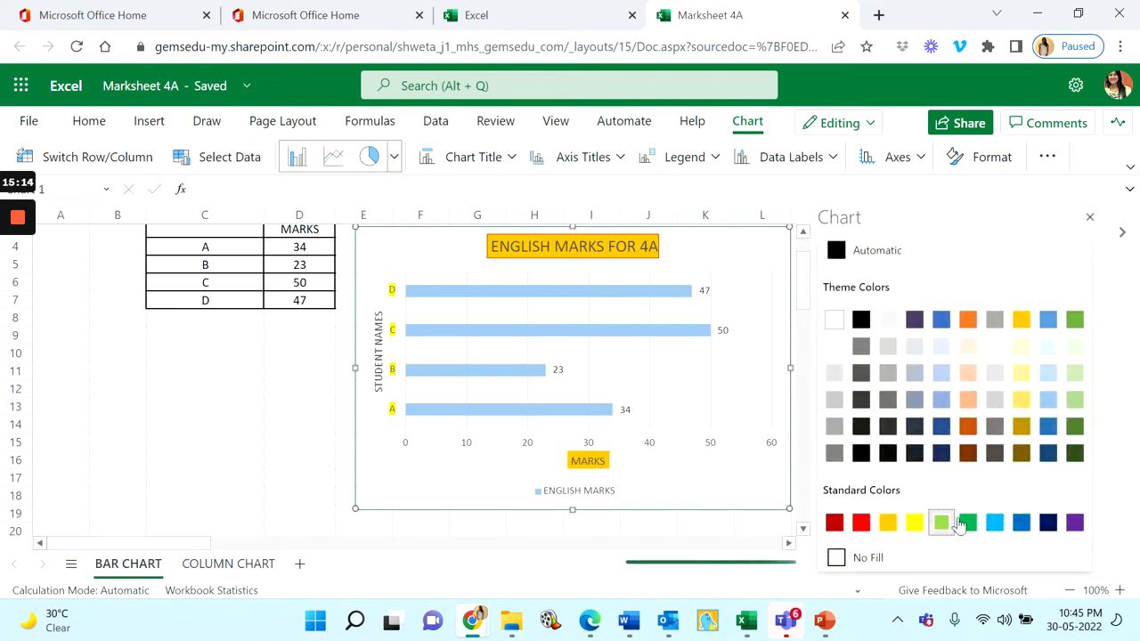
{"action": "left_click", "coordinate": [1076, 374]}
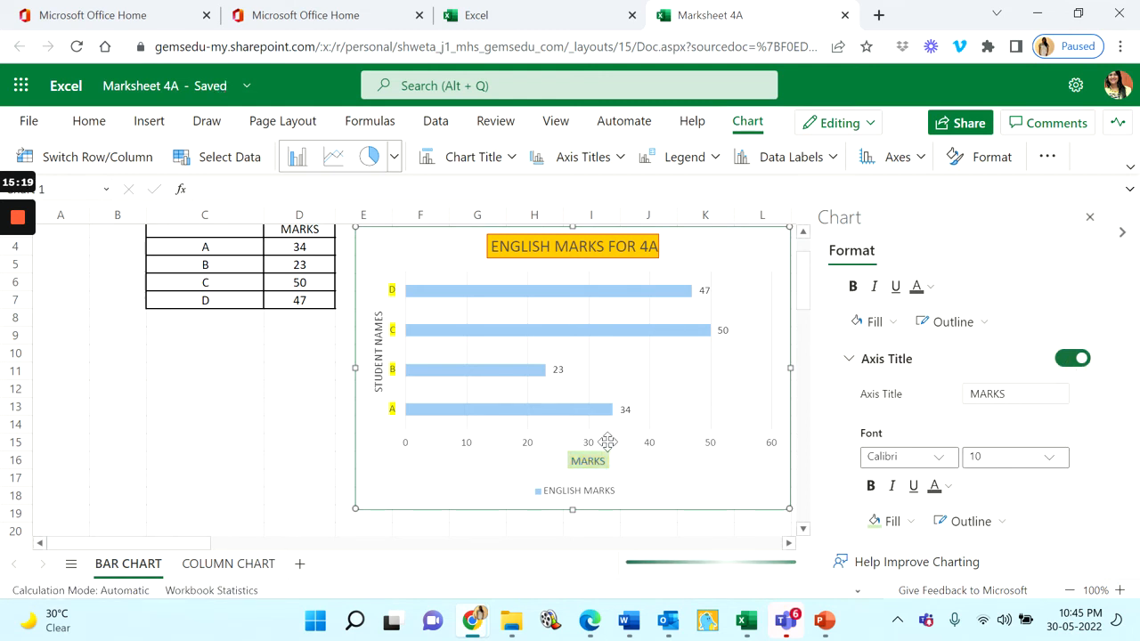
{"action": "left_click", "coordinate": [1090, 218]}
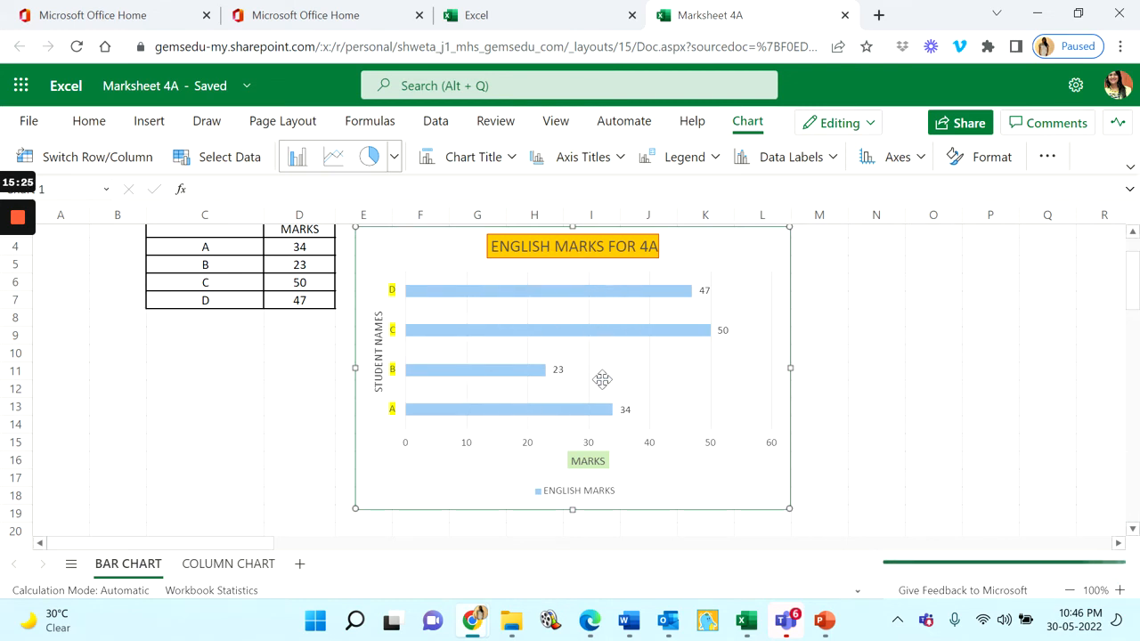
{"action": "left_click", "coordinate": [478, 369]}
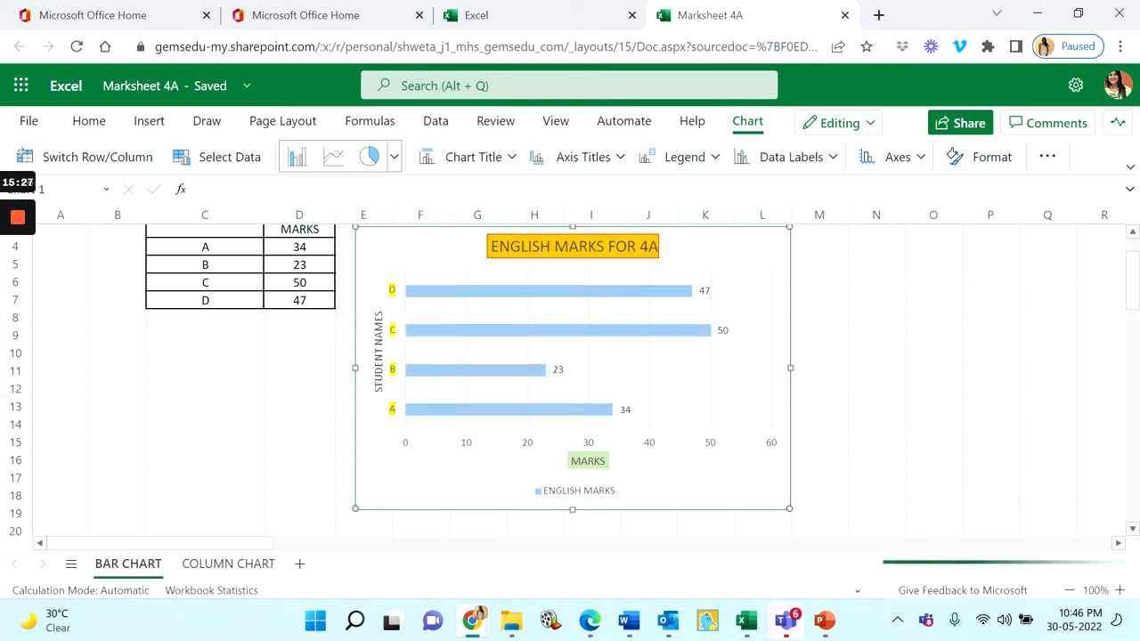
{"action": "scroll", "coordinate": [570, 374], "scroll_direction": "up", "scroll_amount": 2}
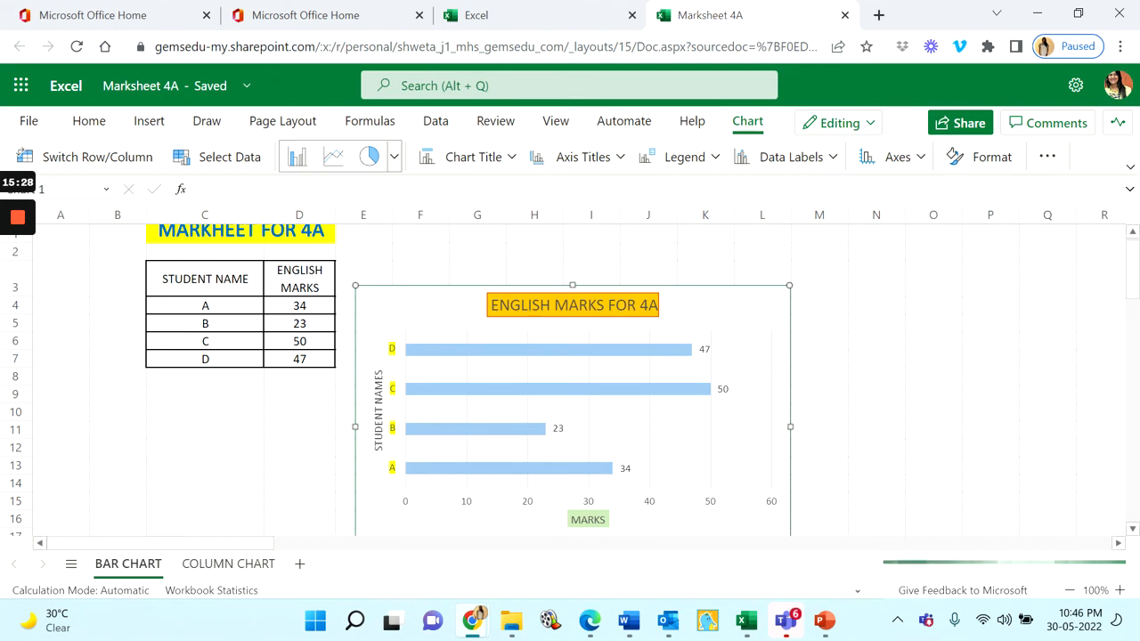
Step: Duplicate the BAR CHART sheet twice and move both copies after the COLUMN CHART sheet
{"action": "right_click", "coordinate": [149, 570]}
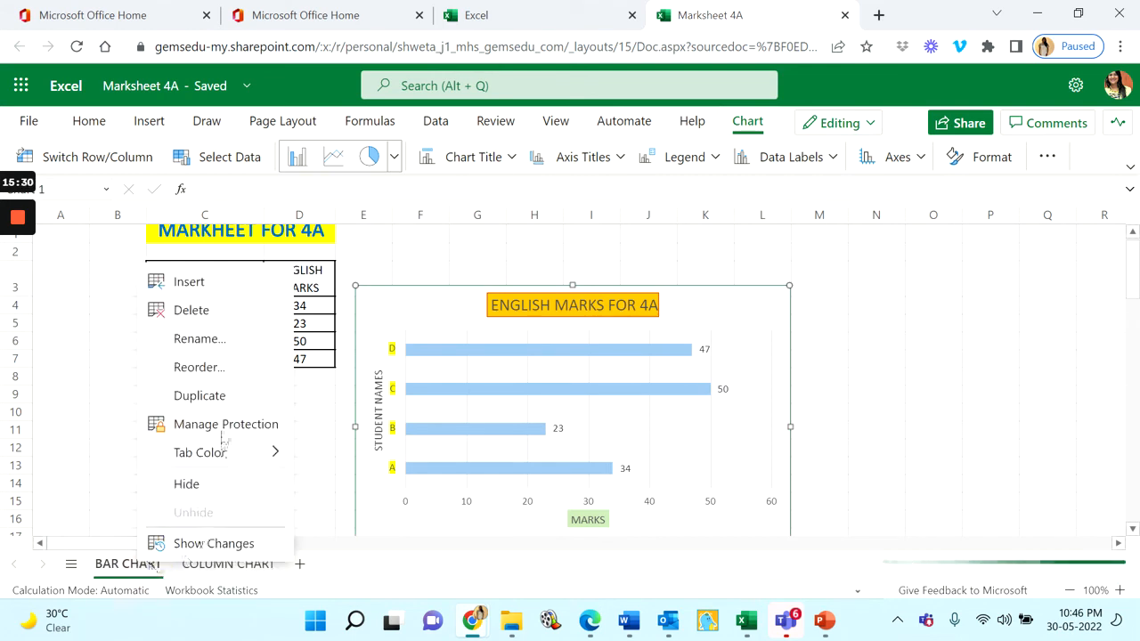
{"action": "left_click", "coordinate": [213, 403]}
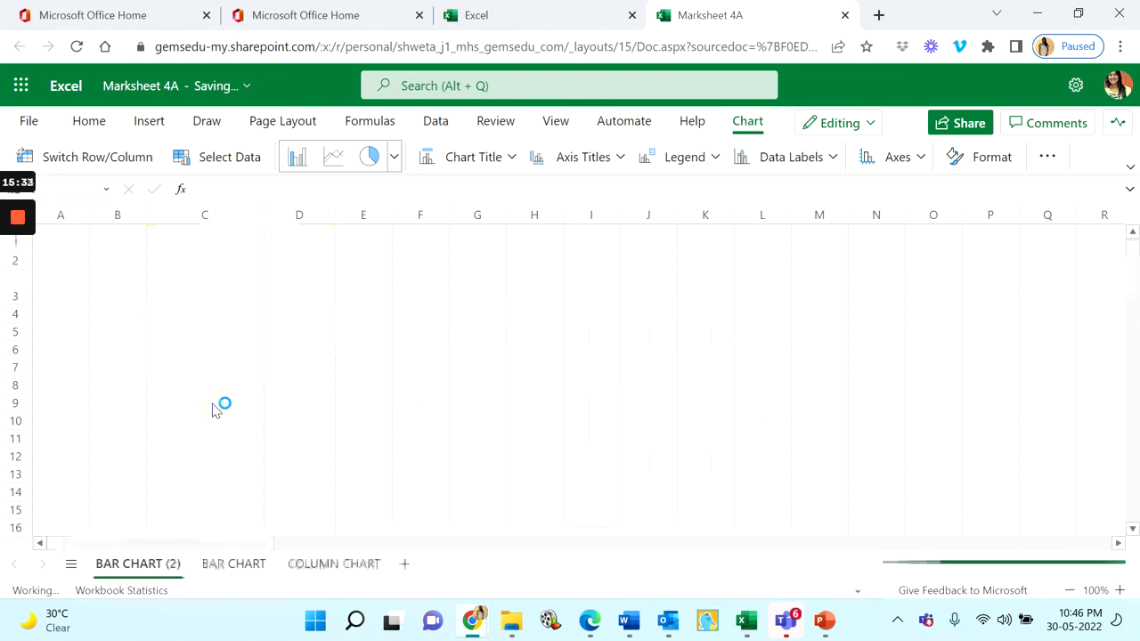
{"action": "right_click", "coordinate": [155, 563]}
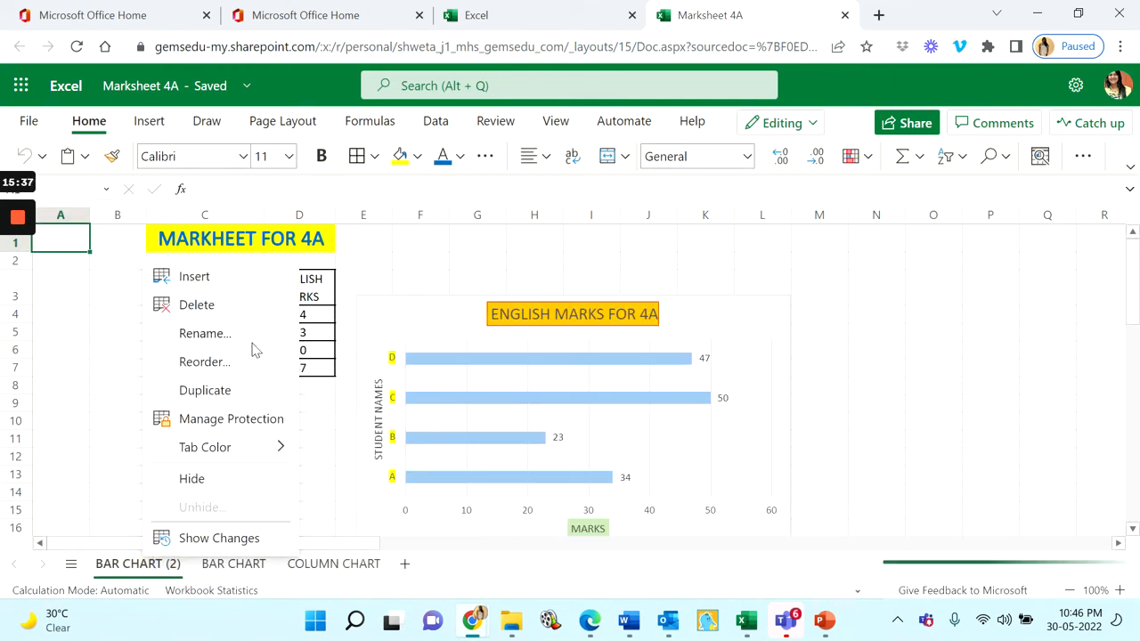
{"action": "left_click", "coordinate": [228, 391]}
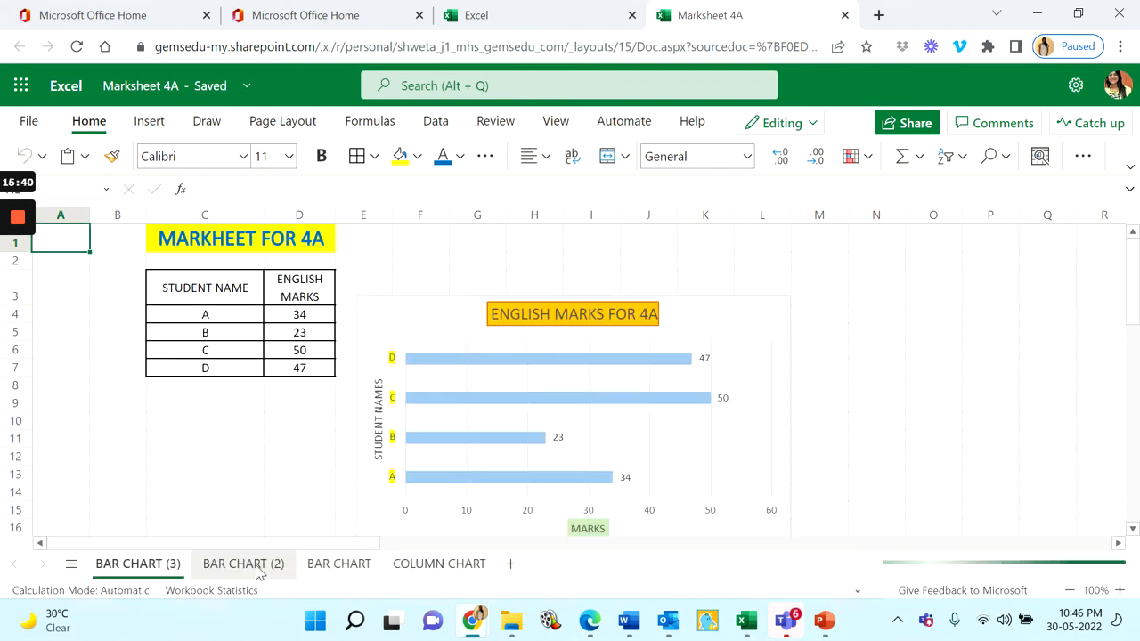
{"action": "left_click_drag", "start_coordinate": [256, 570], "coordinate": [436, 532]}
{"action": "left_click_drag", "start_coordinate": [158, 570], "coordinate": [476, 555]}
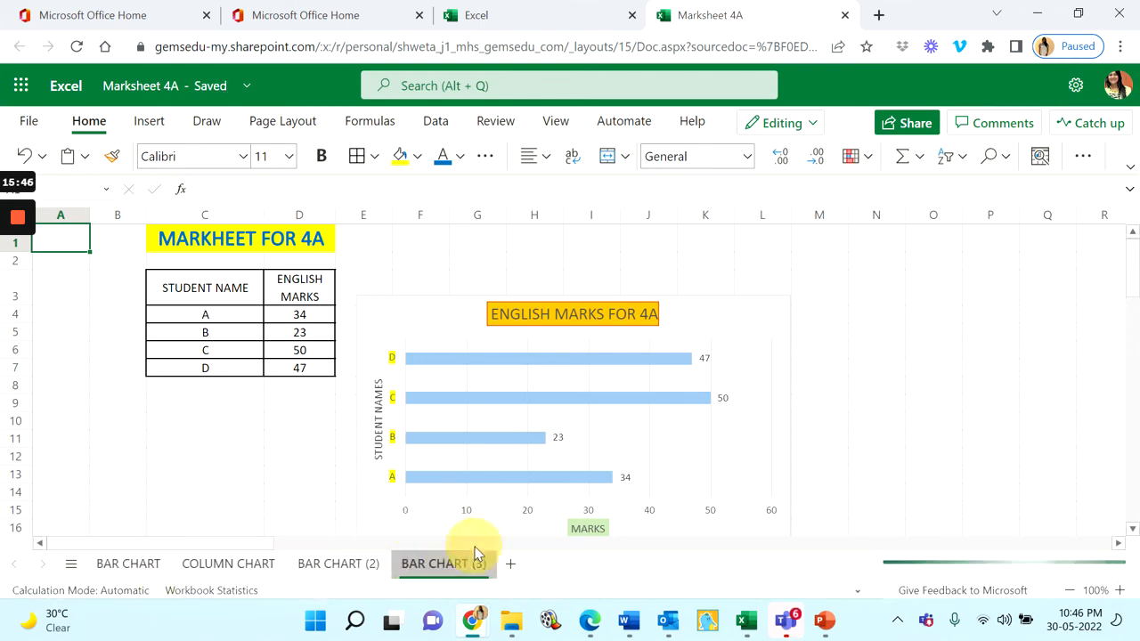
Step: Rename the BAR CHART (2) sheet as LINE CHART
{"action": "double_click", "coordinate": [359, 567]}
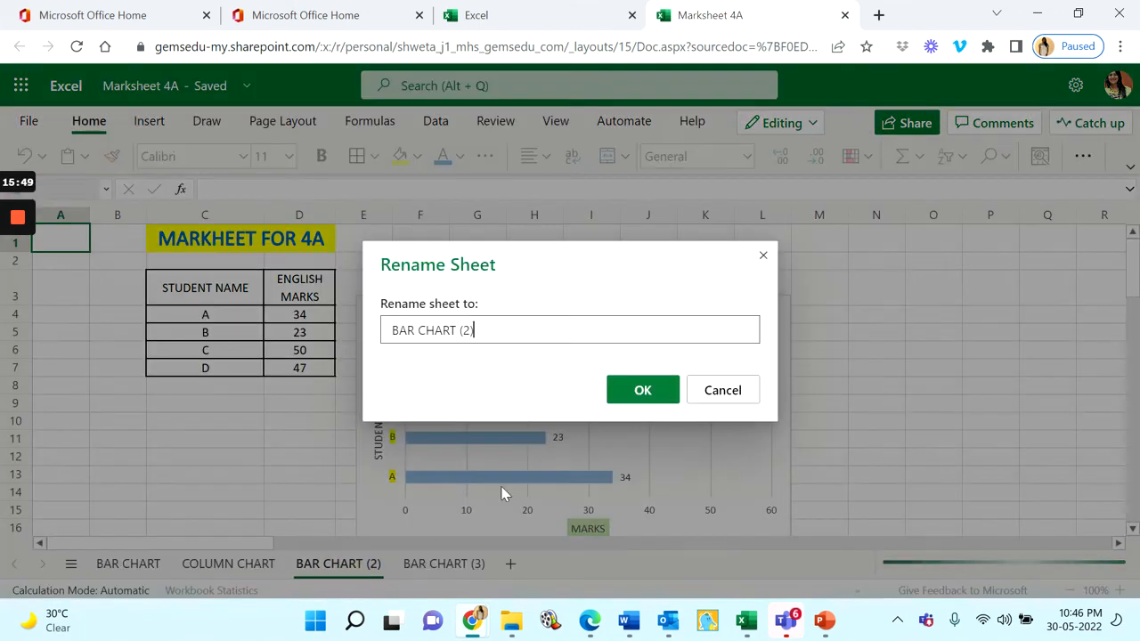
{"action": "key", "text": "BackSpace"}
{"action": "key", "text": "BackSpace"}
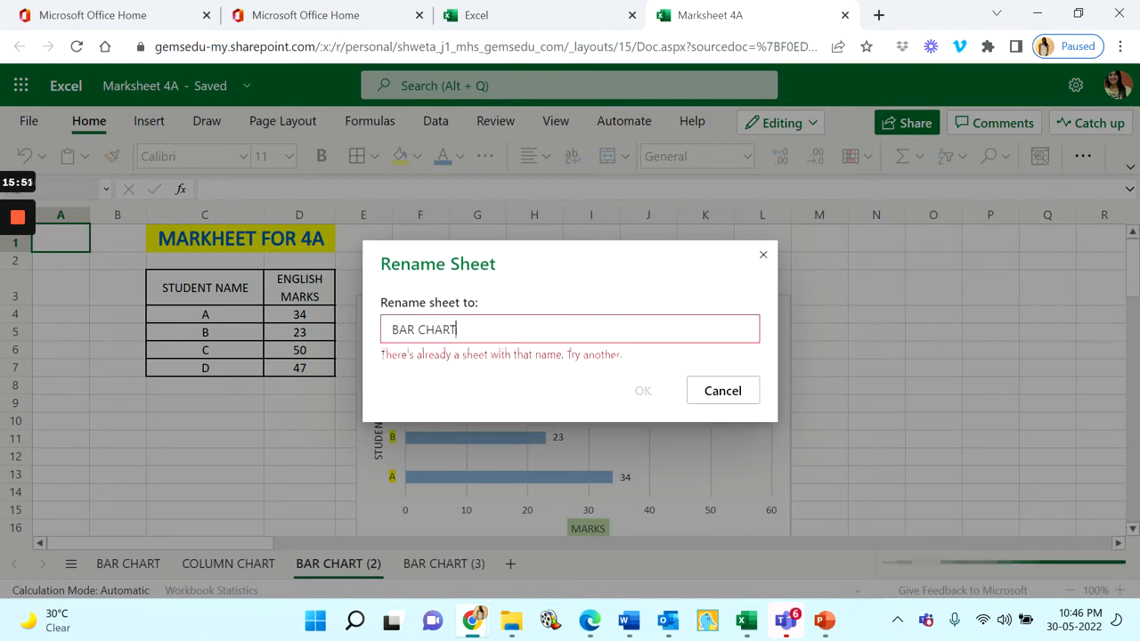
{"action": "key", "text": "Delete"}
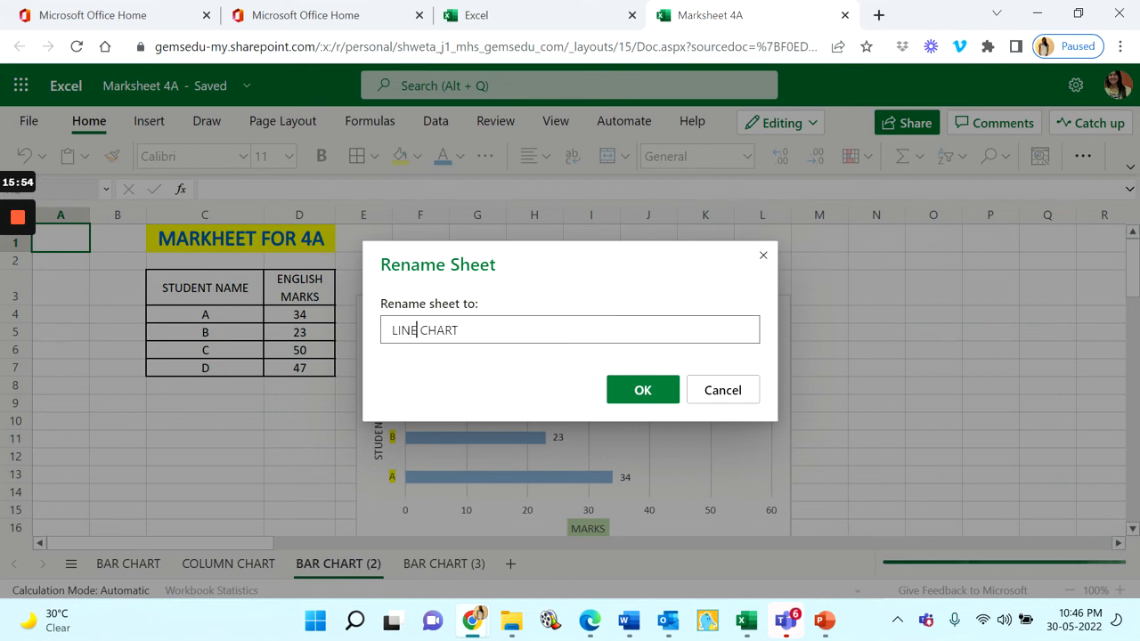
{"action": "left_click", "coordinate": [634, 393]}
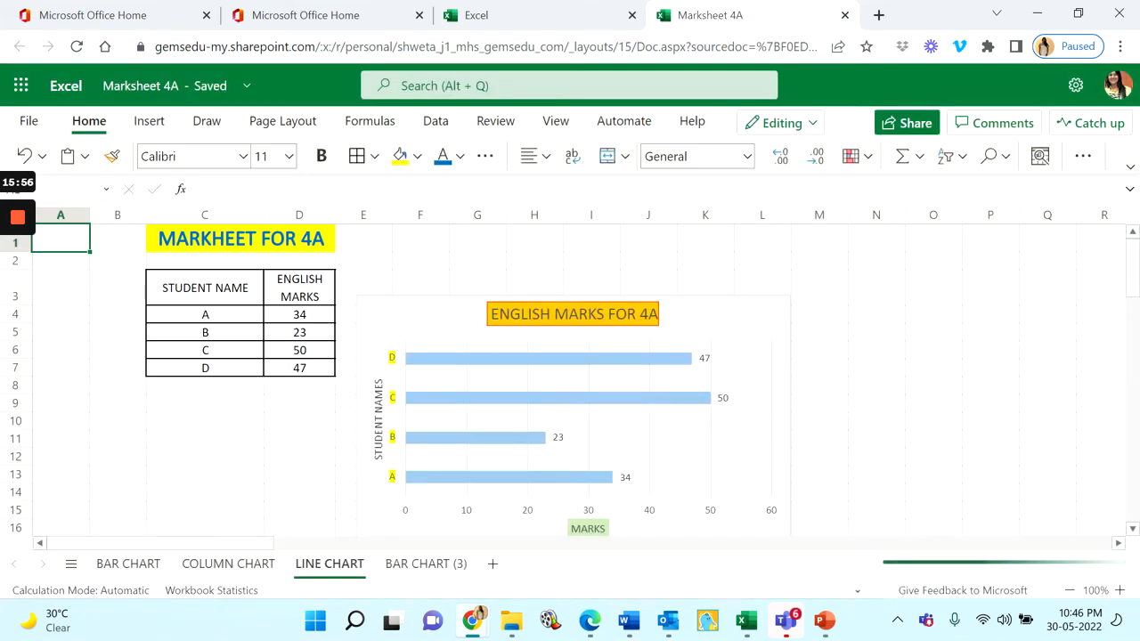
Step: Change the bar chart on the LINE CHART sheet to a basic line chart
{"action": "left_click", "coordinate": [462, 312]}
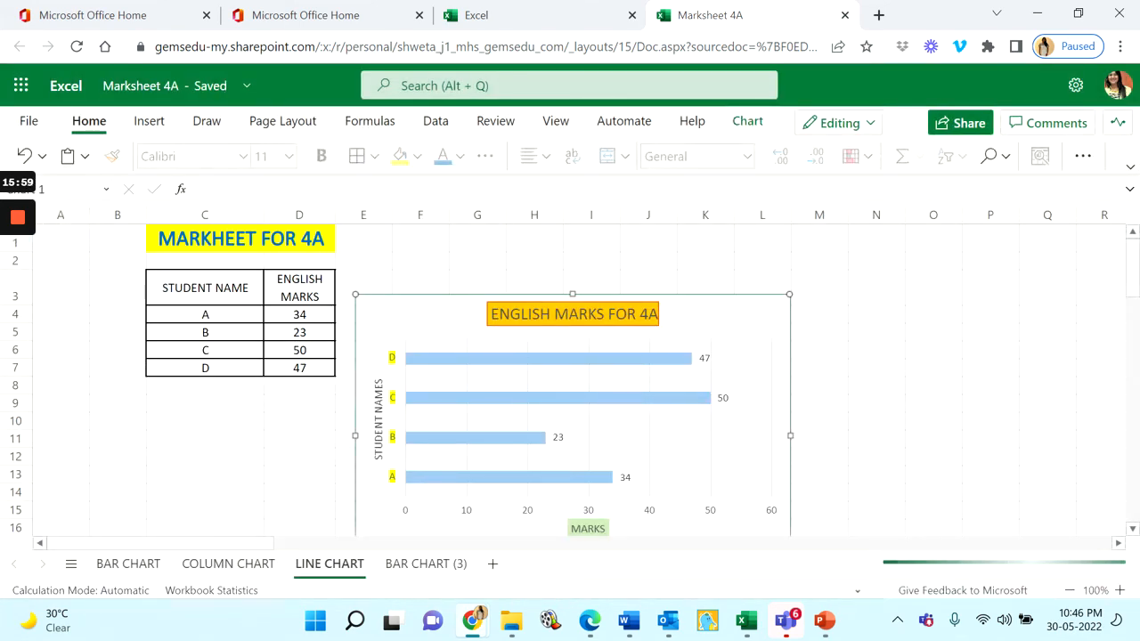
{"action": "left_click", "coordinate": [749, 121]}
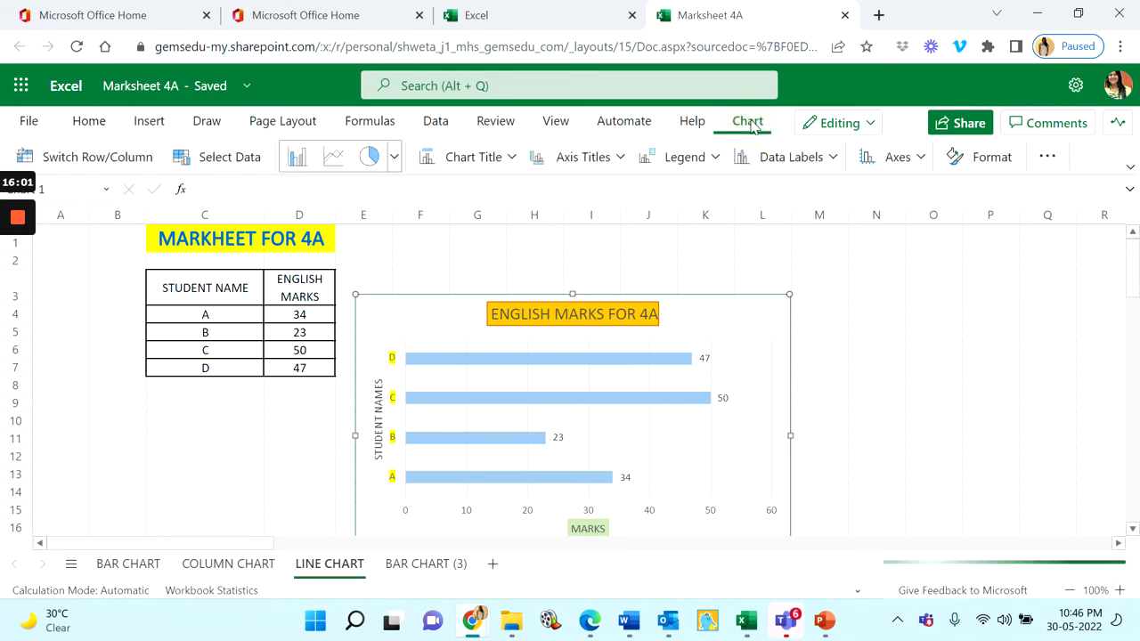
{"action": "left_click", "coordinate": [395, 157]}
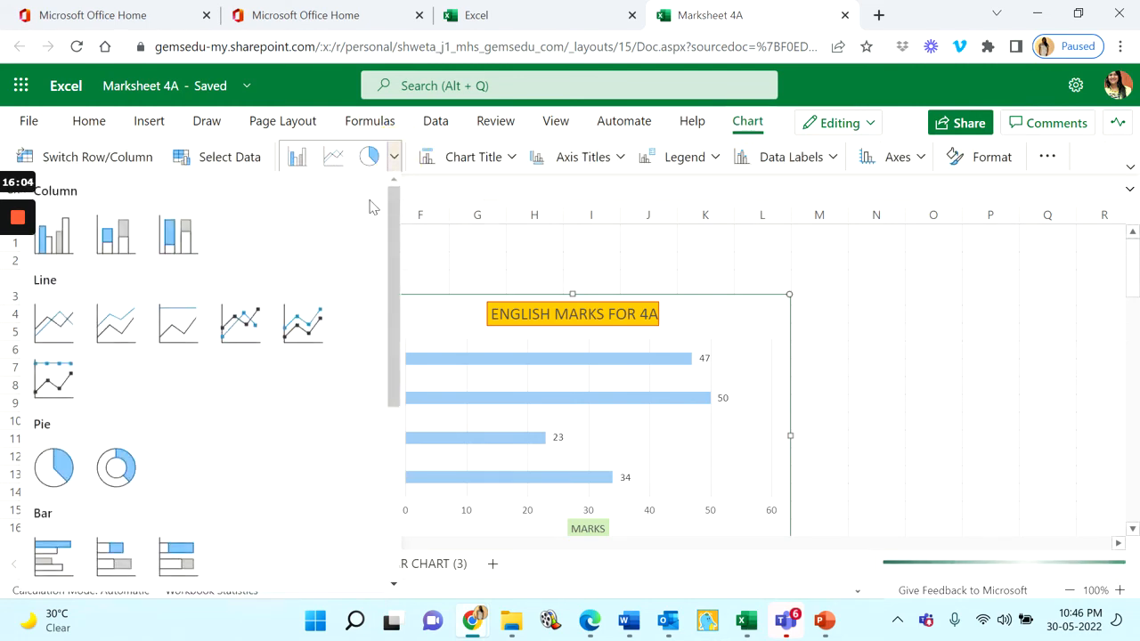
{"action": "left_click", "coordinate": [53, 322]}
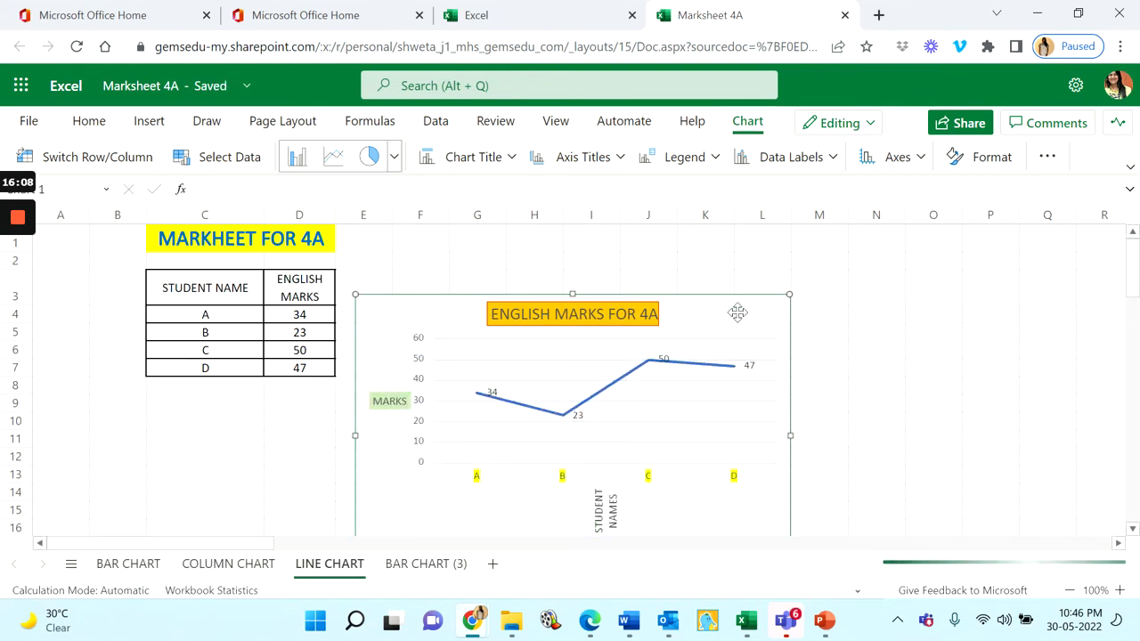
Step: Move the line chart up on the LINE CHART sheet so it starts at about row 2 beside the marks table
{"action": "left_click_drag", "start_coordinate": [737, 313], "coordinate": [739, 263]}
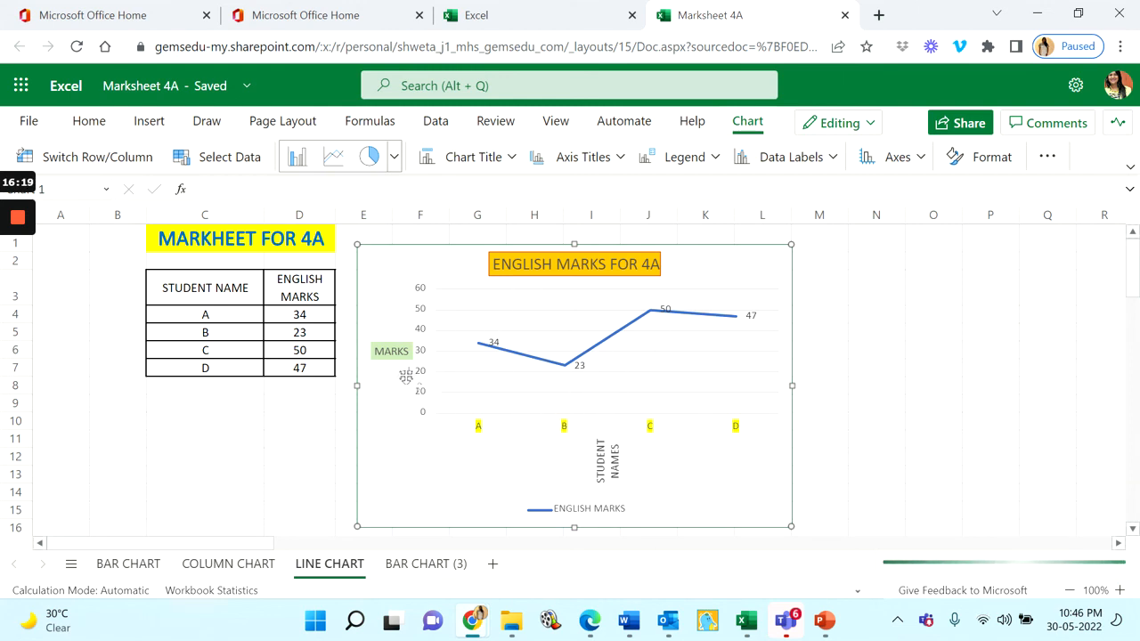
Step: Rename the BAR CHART (3) sheet as PIE CHART
{"action": "left_click", "coordinate": [434, 565]}
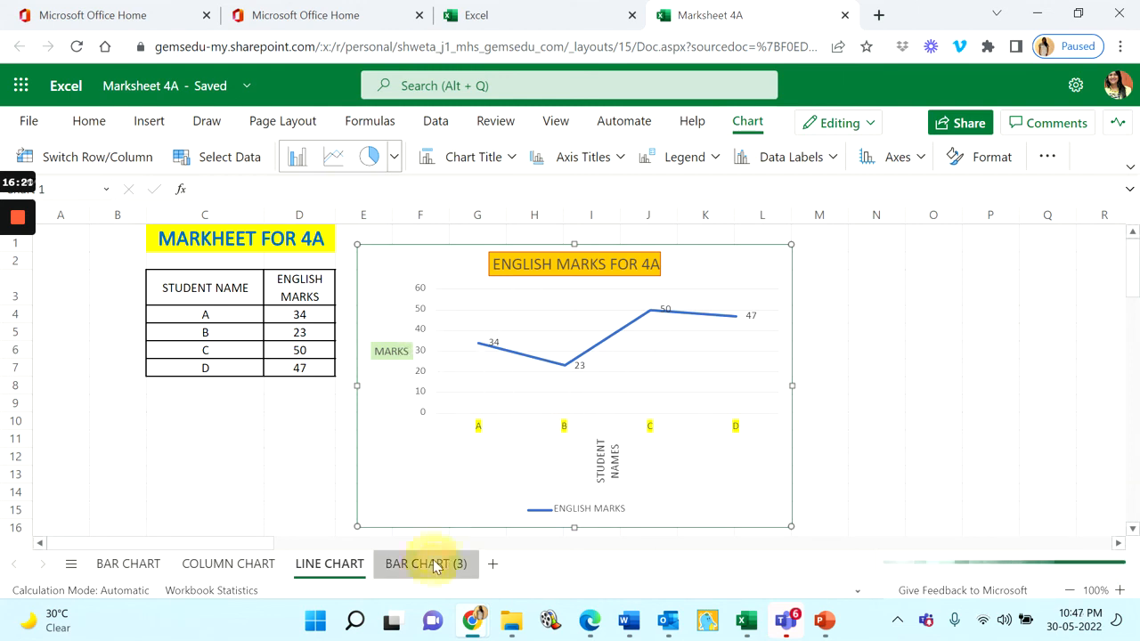
{"action": "double_click", "coordinate": [435, 564]}
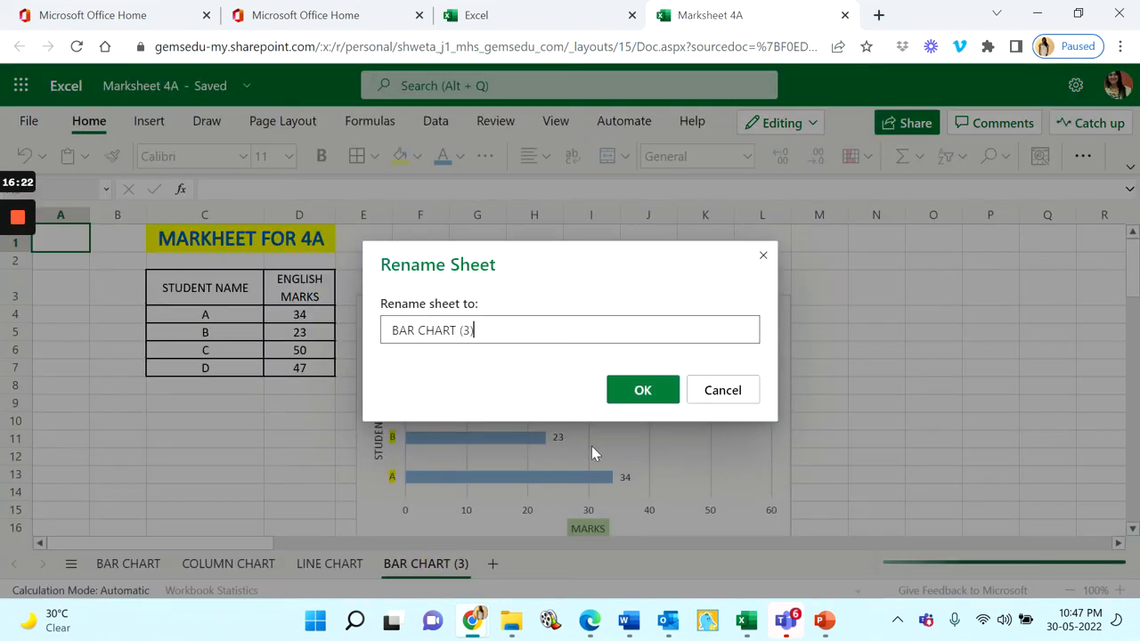
{"action": "key", "text": "BackSpace"}
{"action": "key", "text": "BackSpace"}
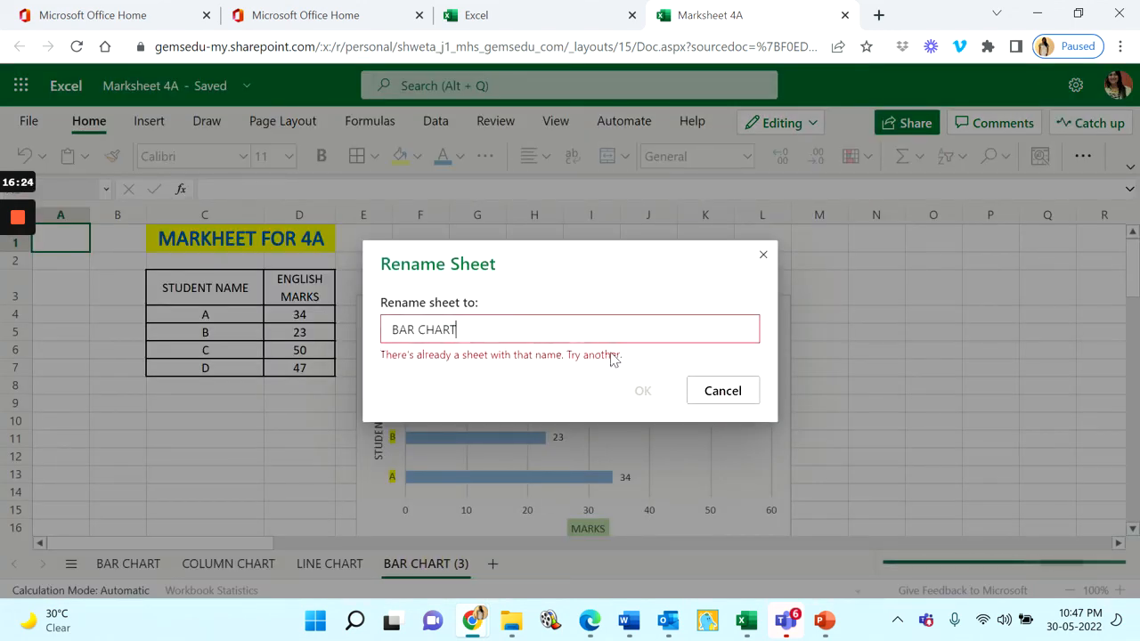
{"action": "key", "text": "Delete"}
{"action": "key", "text": "Delete"}
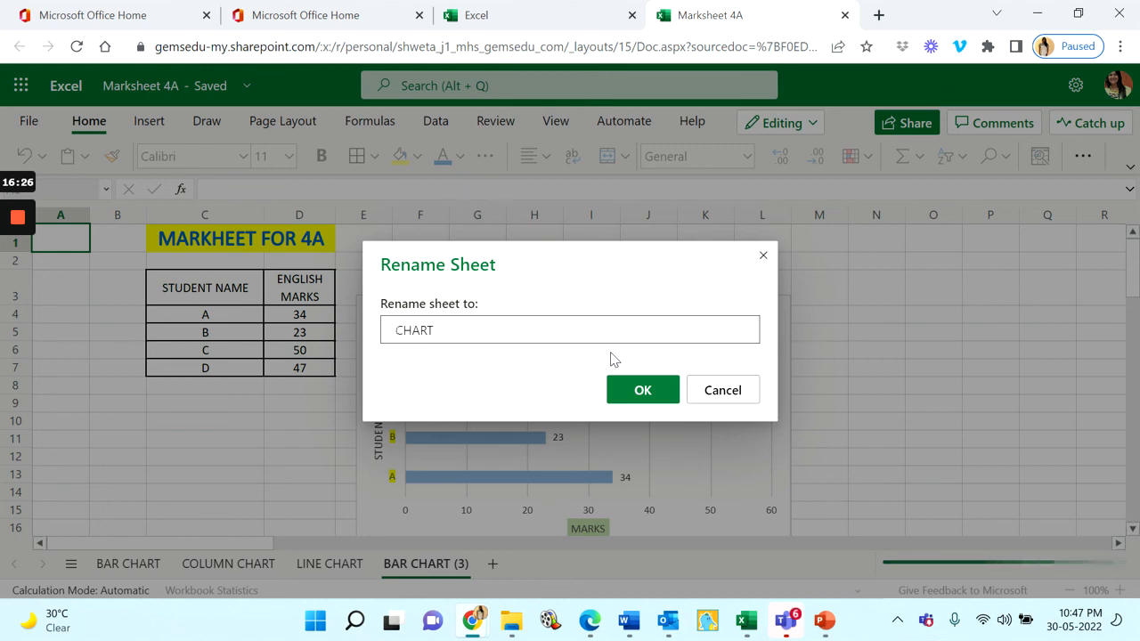
{"action": "type", "text": "PIE"}
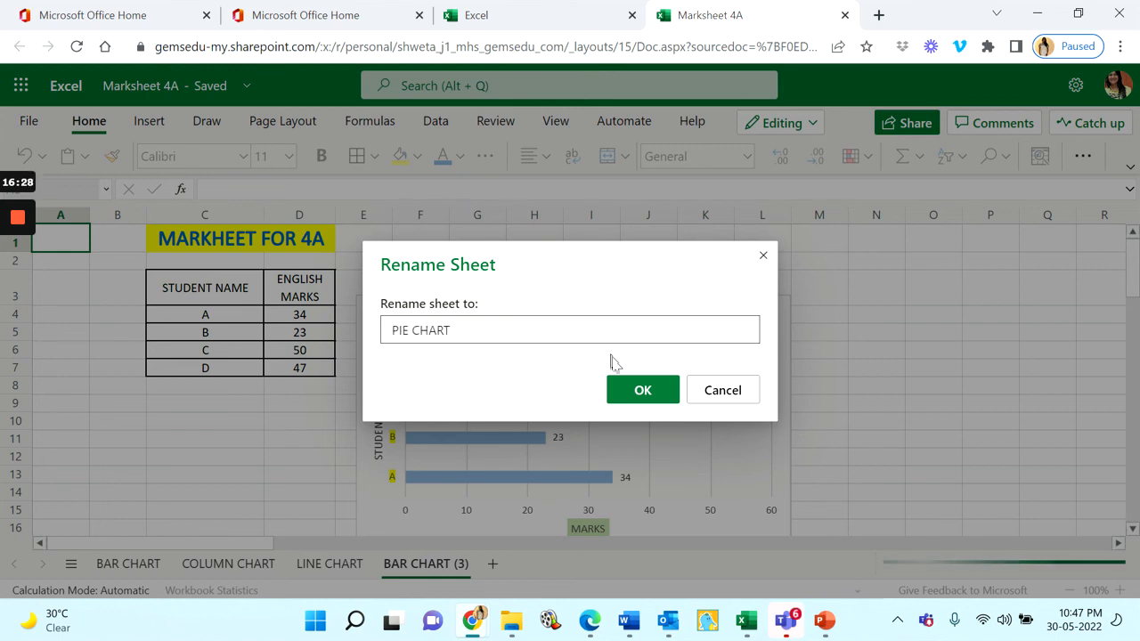
{"action": "left_click", "coordinate": [654, 398]}
Step: Move the bar chart on the PIE CHART sheet up slightly and try changing it to a pie chart
{"action": "left_click", "coordinate": [424, 311]}
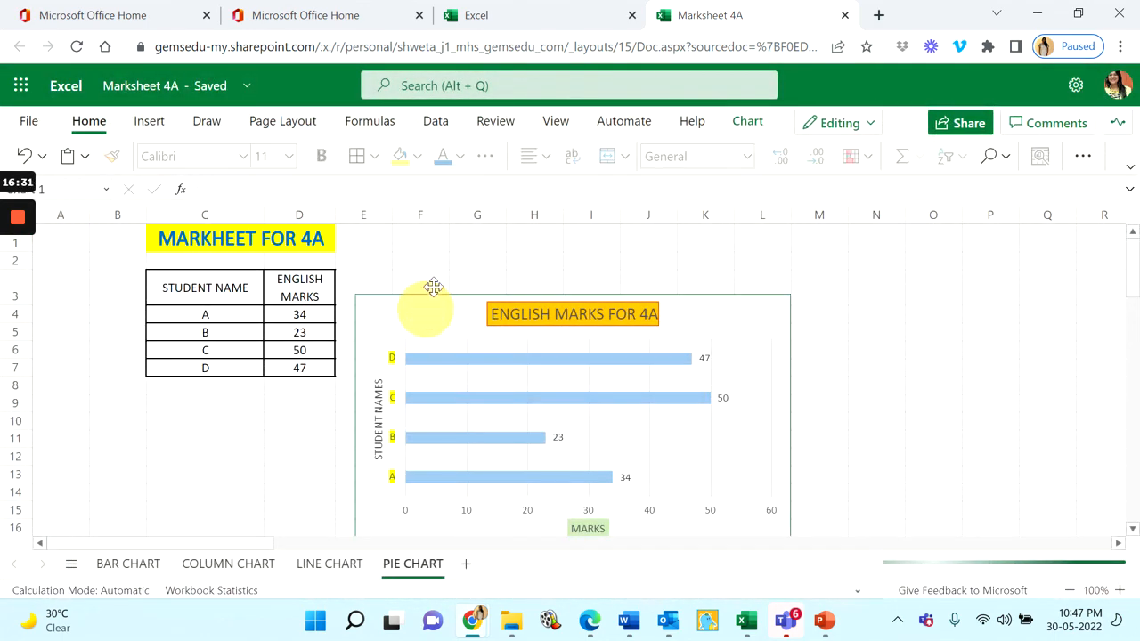
{"action": "left_click", "coordinate": [748, 122]}
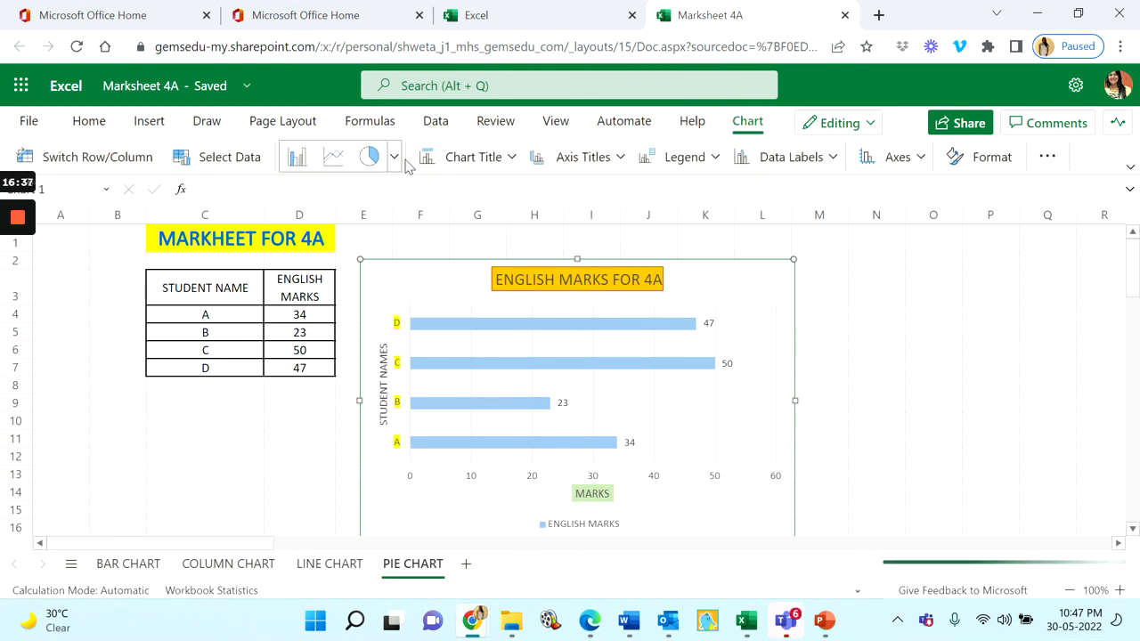
{"action": "left_click", "coordinate": [369, 161]}
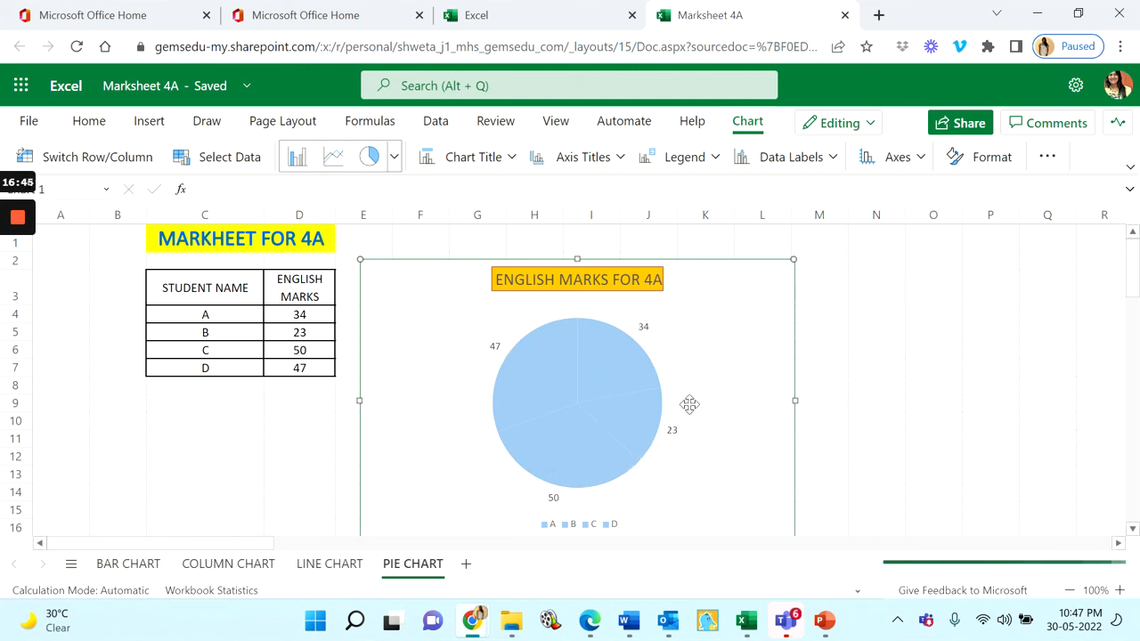
Step: Delete the converted single-colour pie chart from the PIE CHART sheet
{"action": "scroll", "coordinate": [689, 404], "scroll_direction": "down", "scroll_amount": 1}
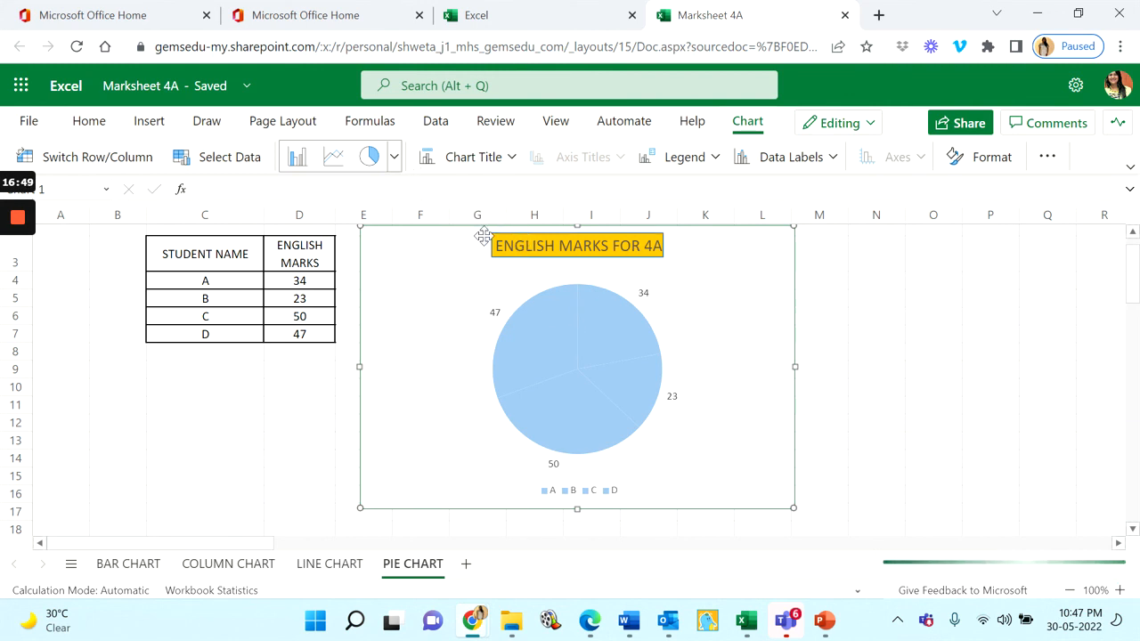
{"action": "left_click", "coordinate": [432, 256]}
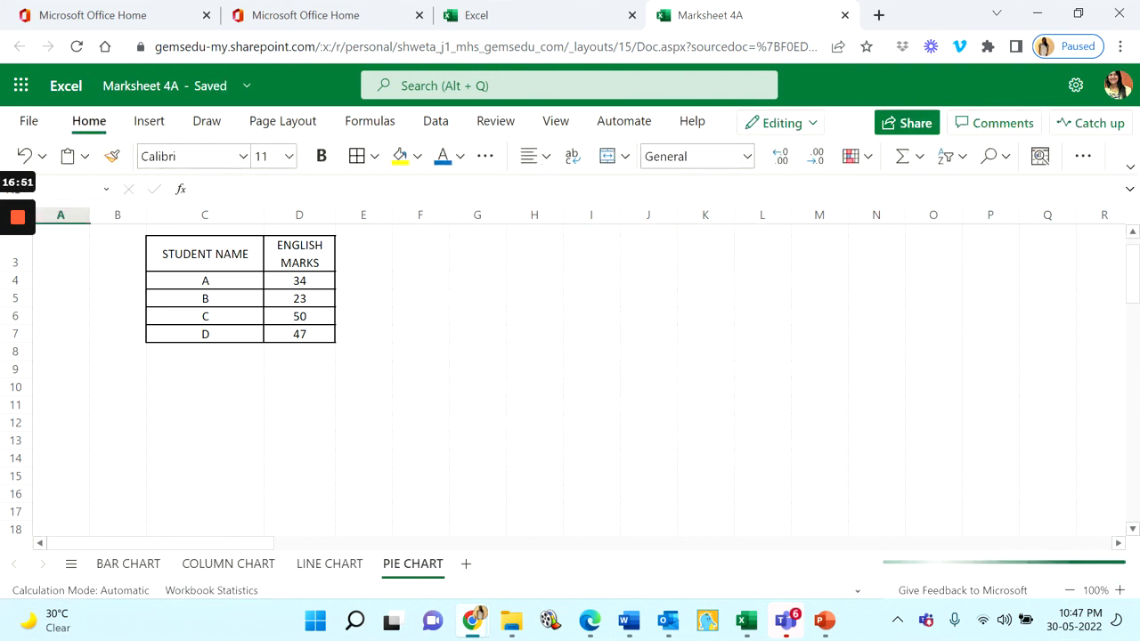
Step: Insert a pie chart from the student names and English marks in C3:D7 and shift it further away from the table
{"action": "left_click_drag", "start_coordinate": [216, 255], "coordinate": [299, 332]}
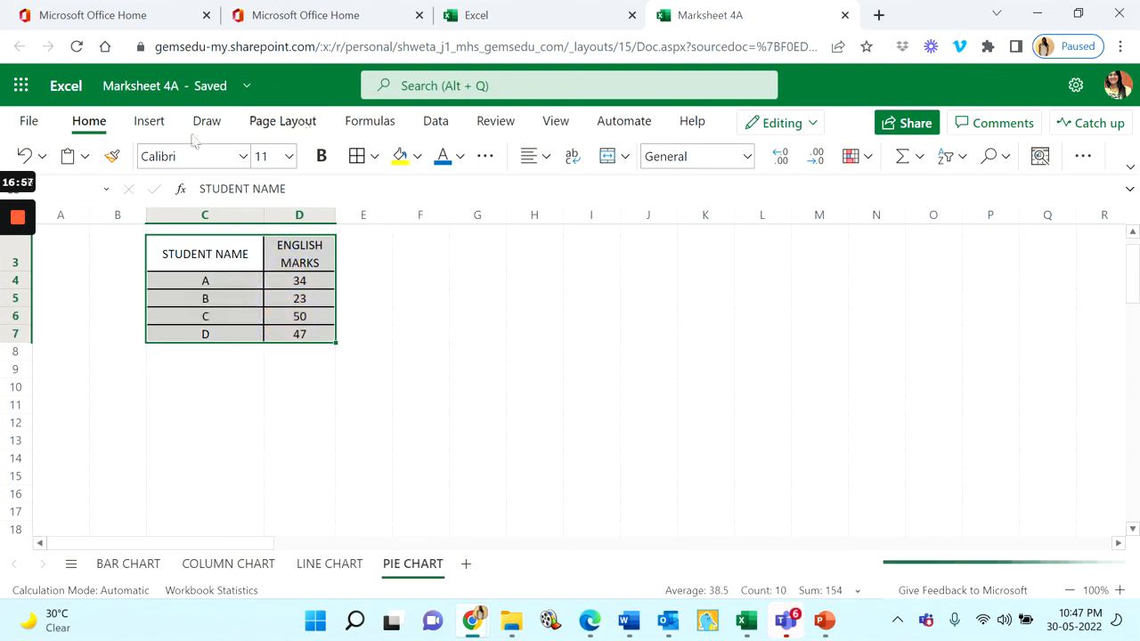
{"action": "left_click", "coordinate": [149, 122]}
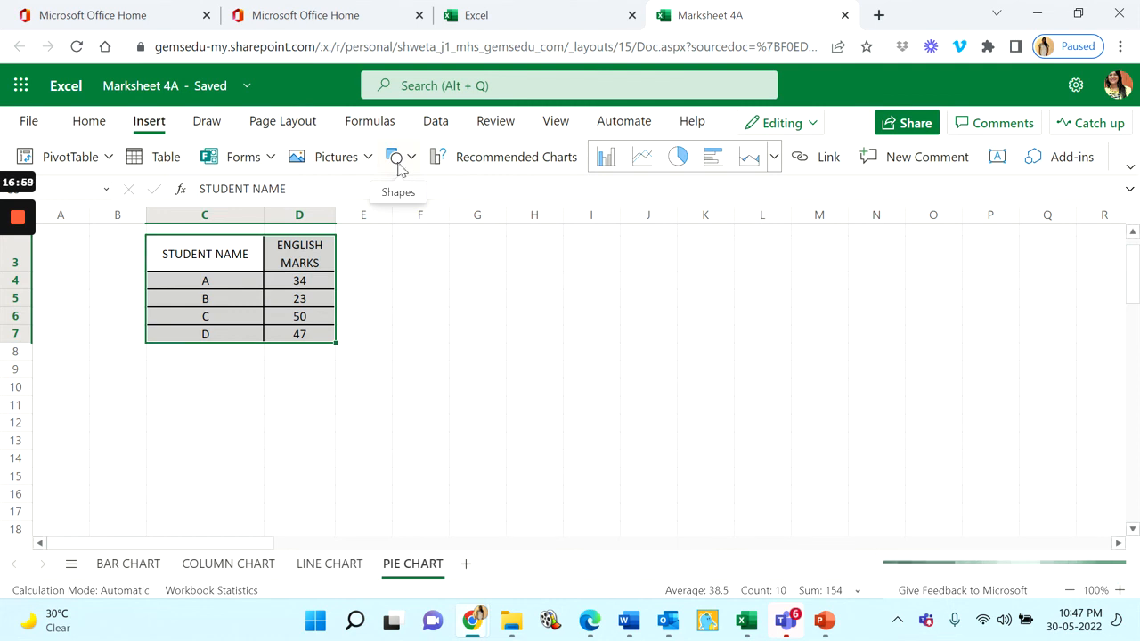
{"action": "left_click", "coordinate": [680, 157]}
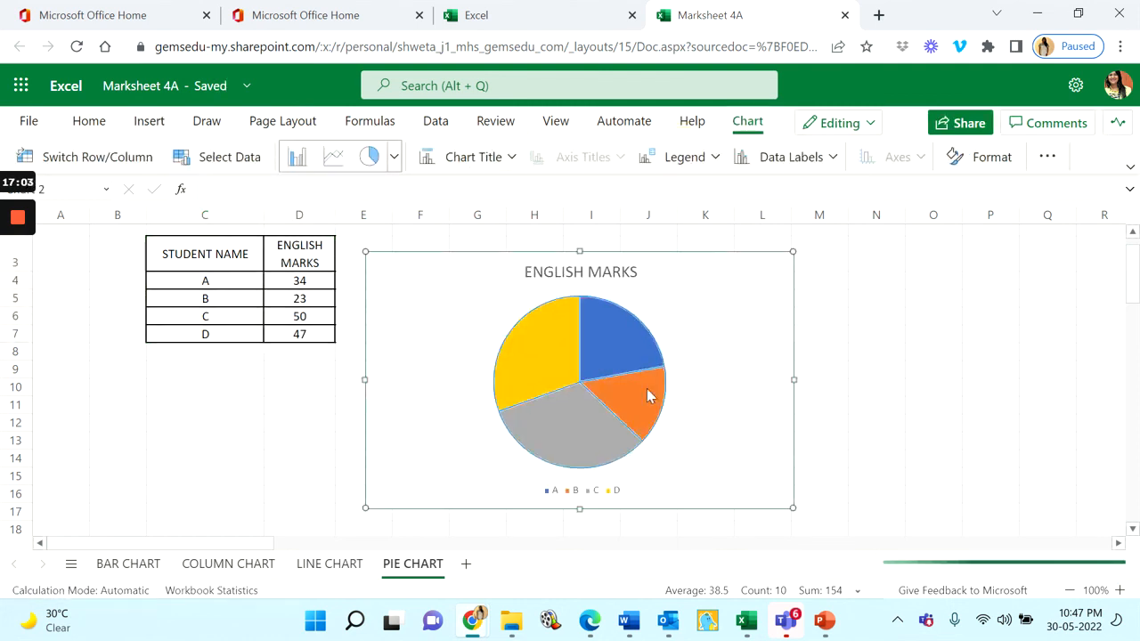
{"action": "left_click_drag", "start_coordinate": [710, 382], "coordinate": [807, 377]}
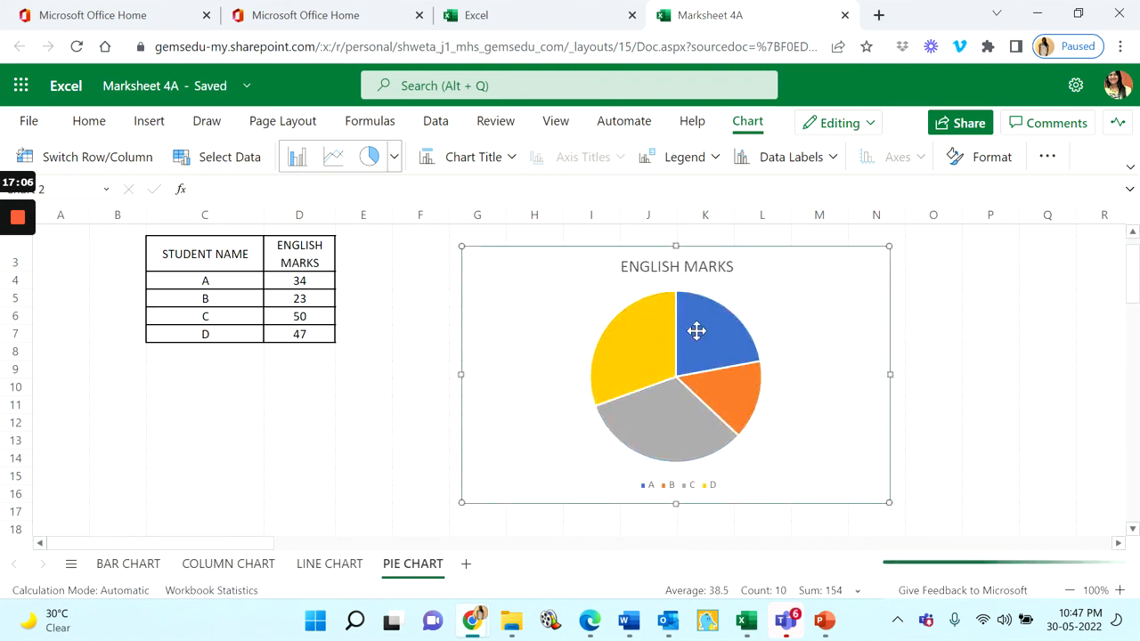
Step: Add data labels centred on the slices of the new pie chart
{"action": "left_click", "coordinate": [823, 162]}
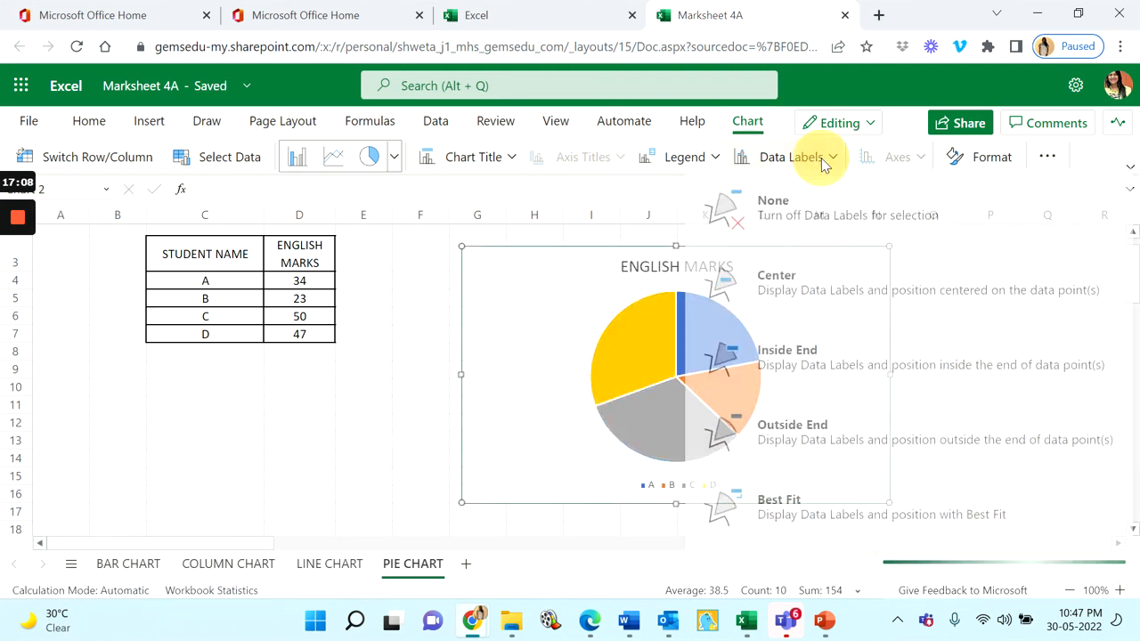
{"action": "left_click", "coordinate": [831, 294]}
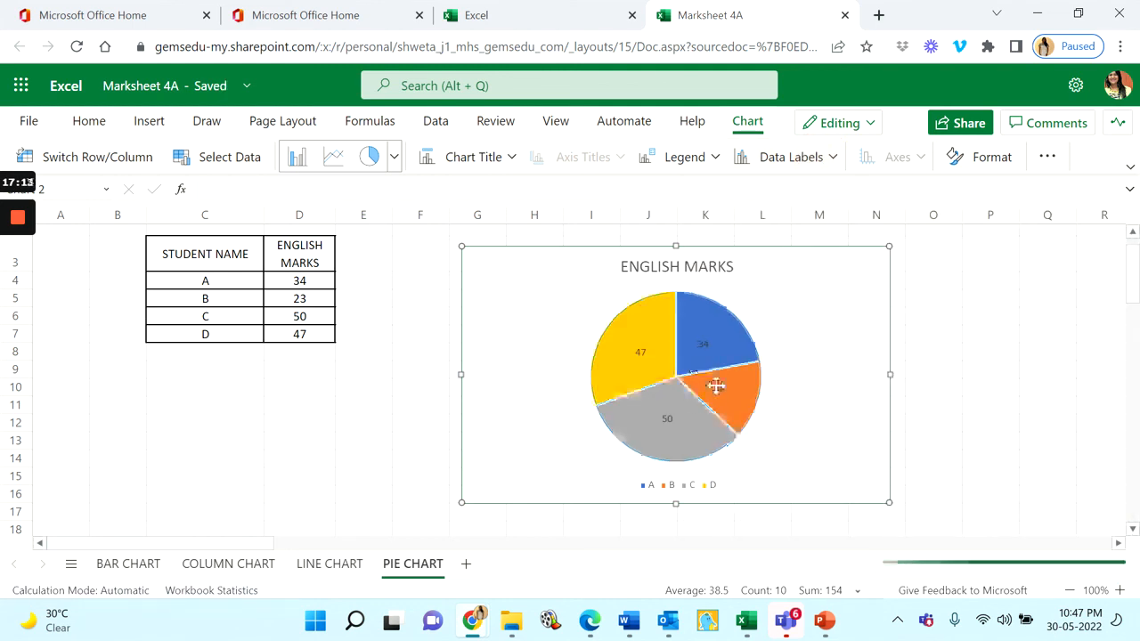